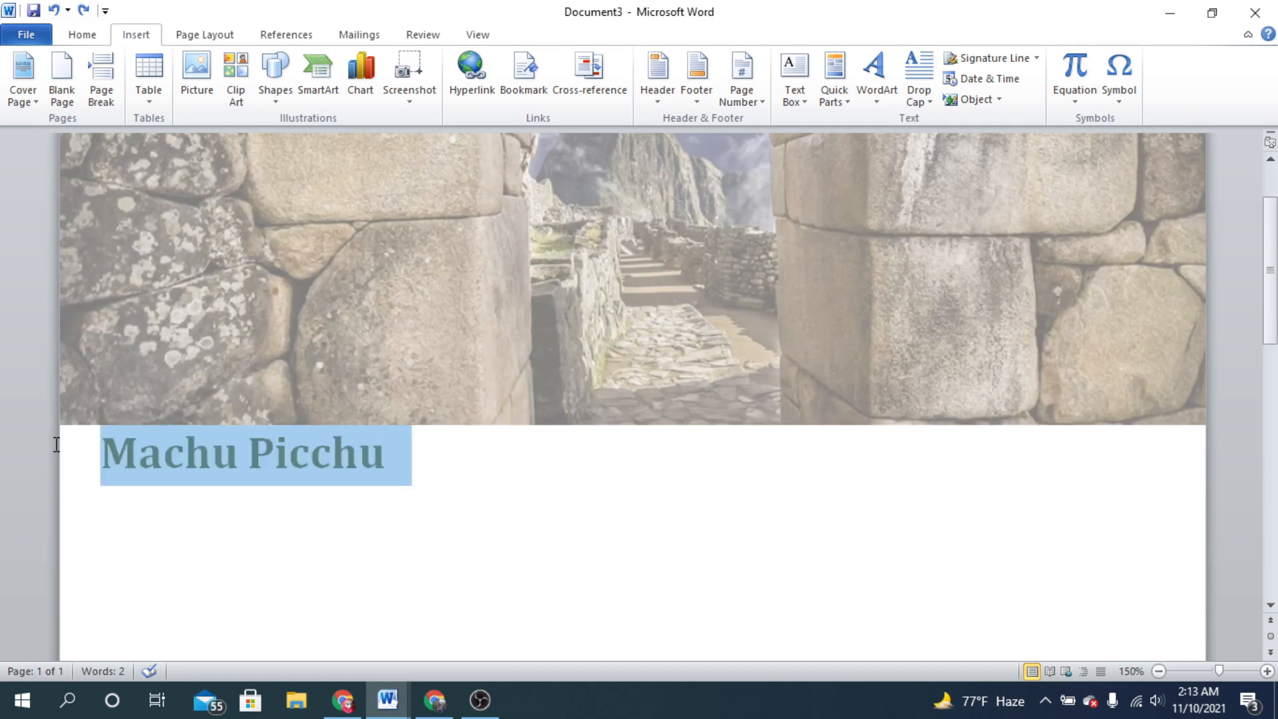
- Apply the Title style to the selected "Machu Picchu" heading
{"action": "left_click", "coordinate": [81, 34]}
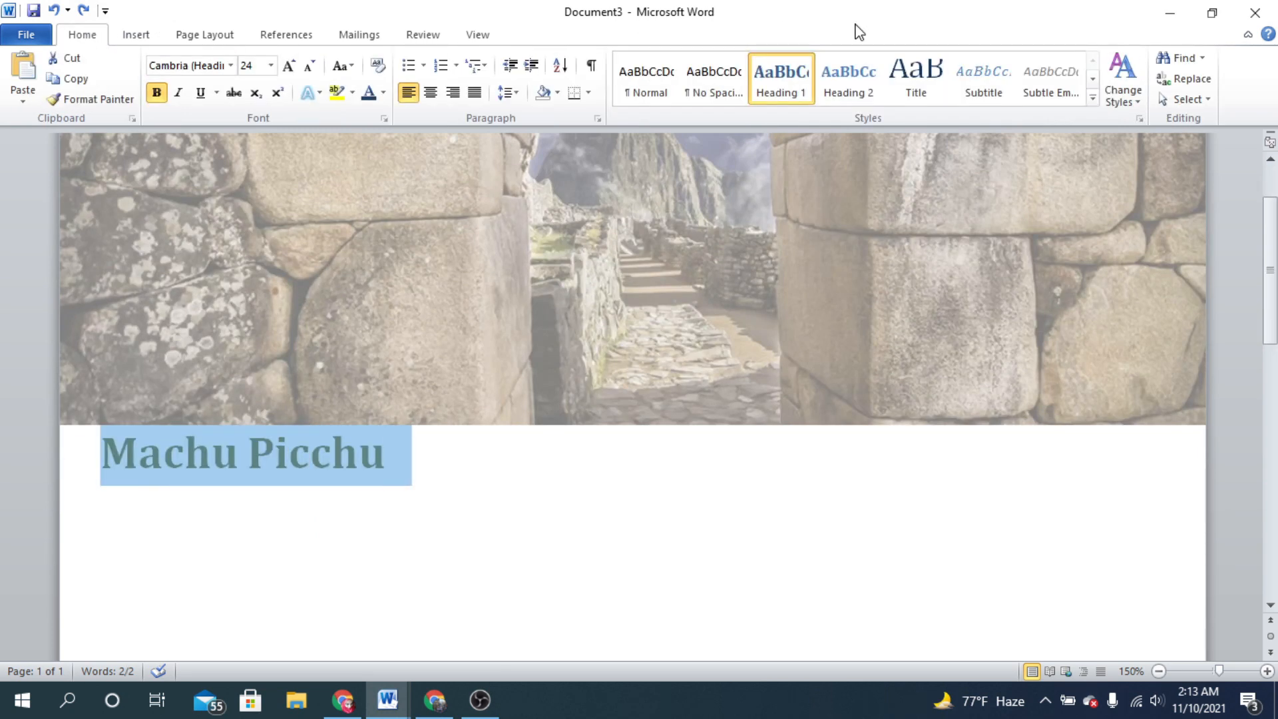
{"action": "left_click", "coordinate": [922, 85]}
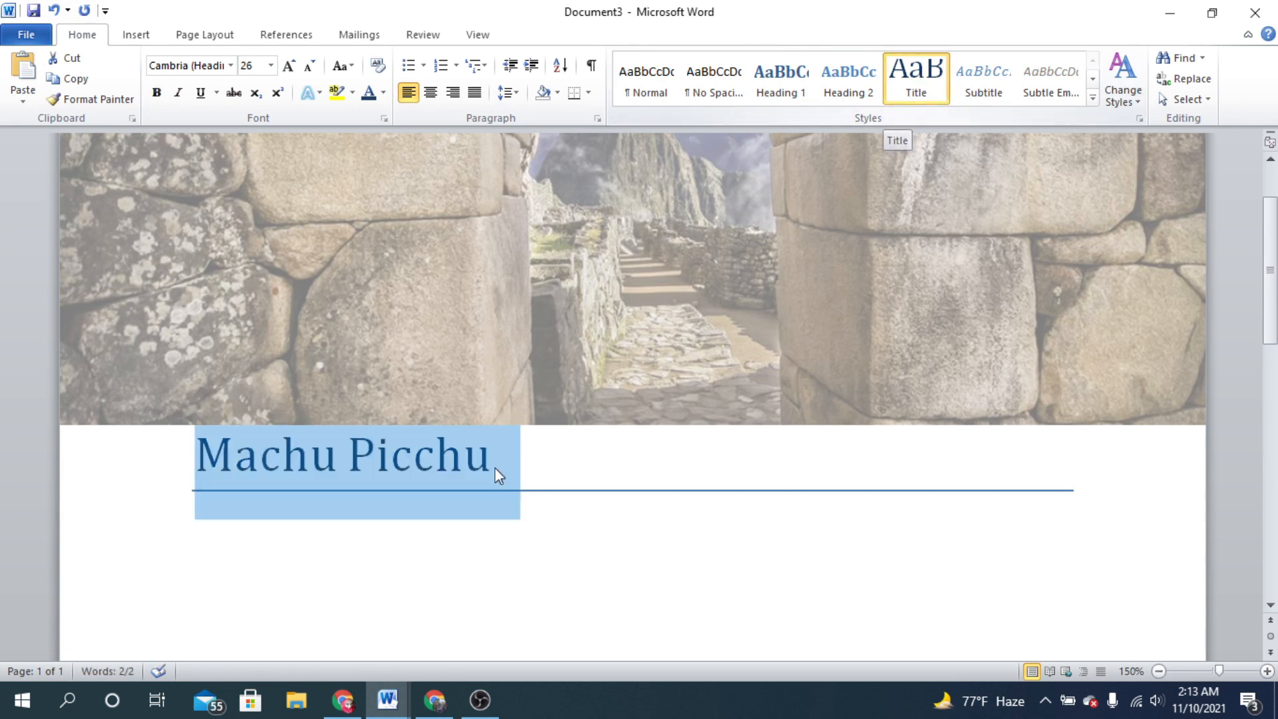
{"action": "left_click", "coordinate": [378, 466]}
{"action": "left_click_drag", "start_coordinate": [517, 466], "coordinate": [163, 458]}
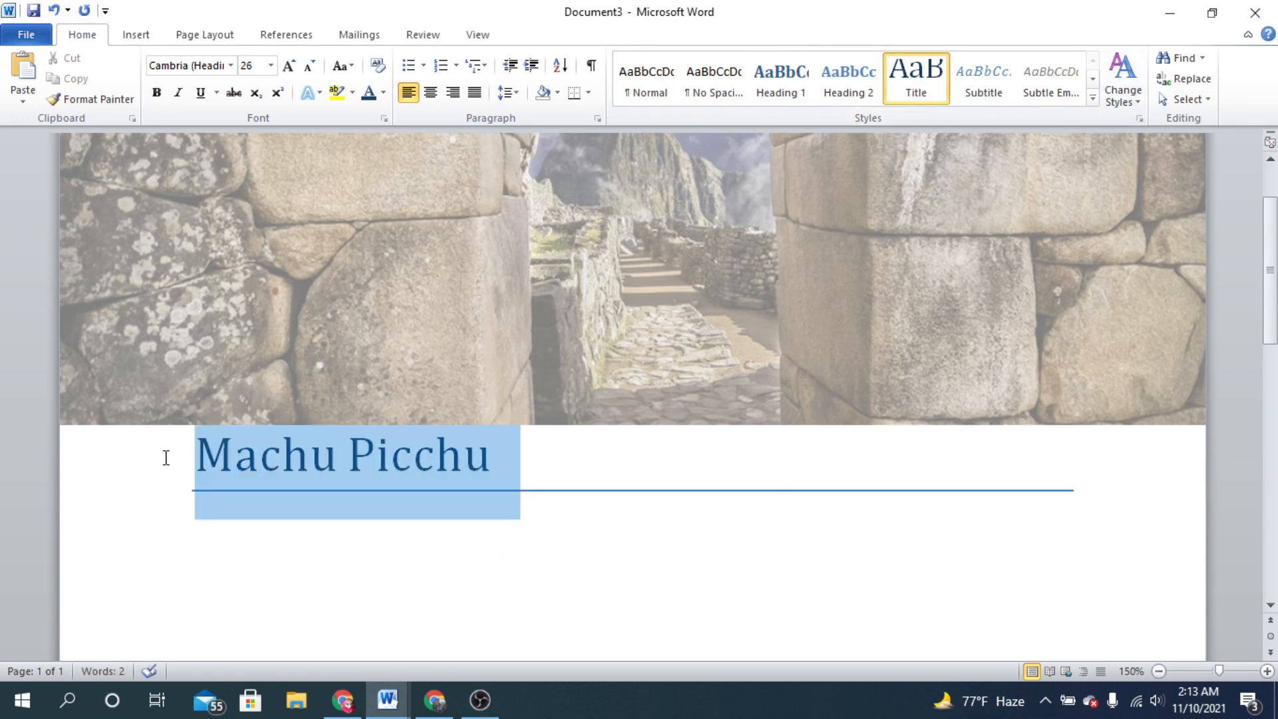
{"action": "left_click", "coordinate": [504, 455]}
{"action": "left_click", "coordinate": [182, 455]}
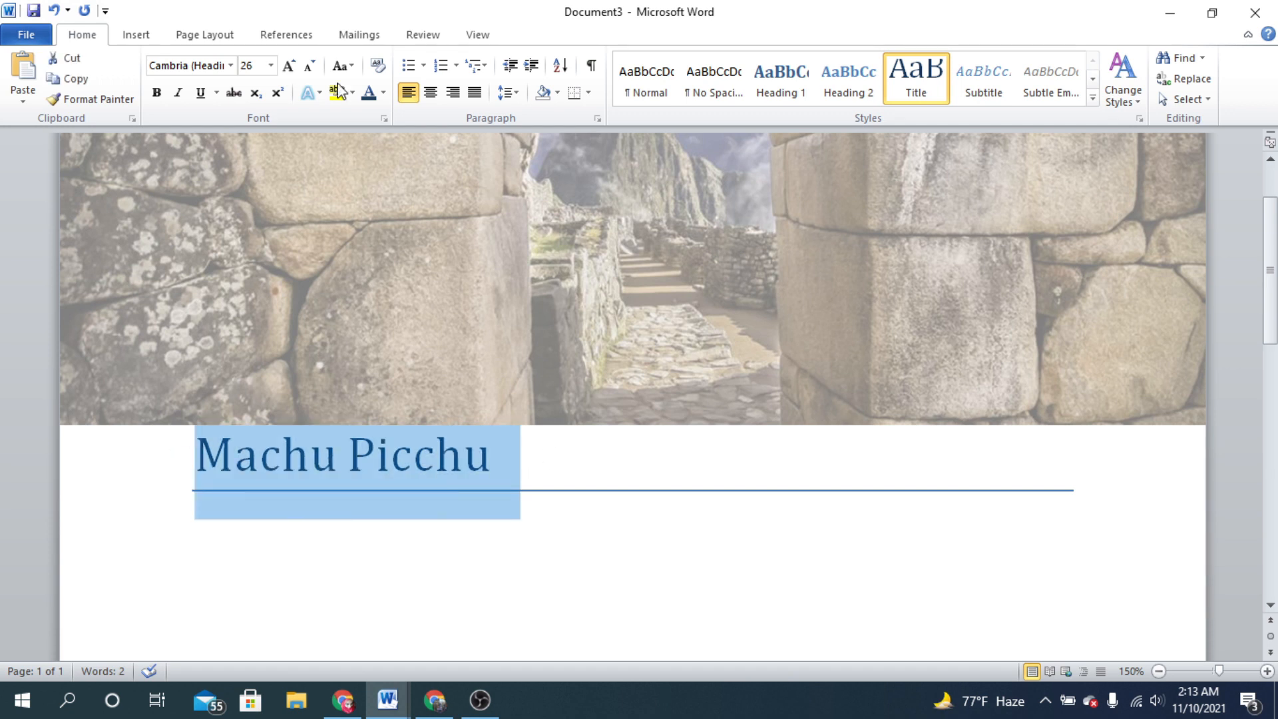
{"action": "left_click", "coordinate": [385, 94]}
{"action": "key", "text": "Escape"}
{"action": "left_click", "coordinate": [586, 466]}
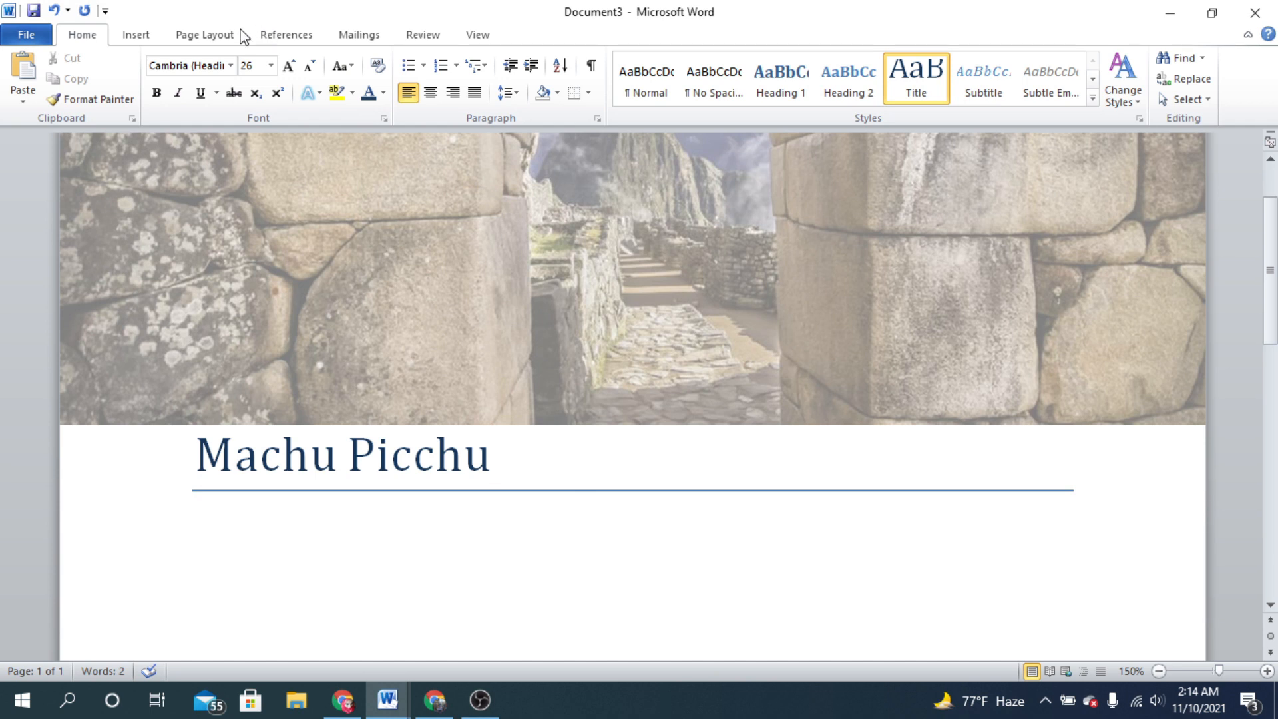
- Set the left indent of the "Machu Picchu" title paragraph to -0.7"
{"action": "left_click", "coordinate": [200, 455]}
{"action": "left_click", "coordinate": [204, 34]}
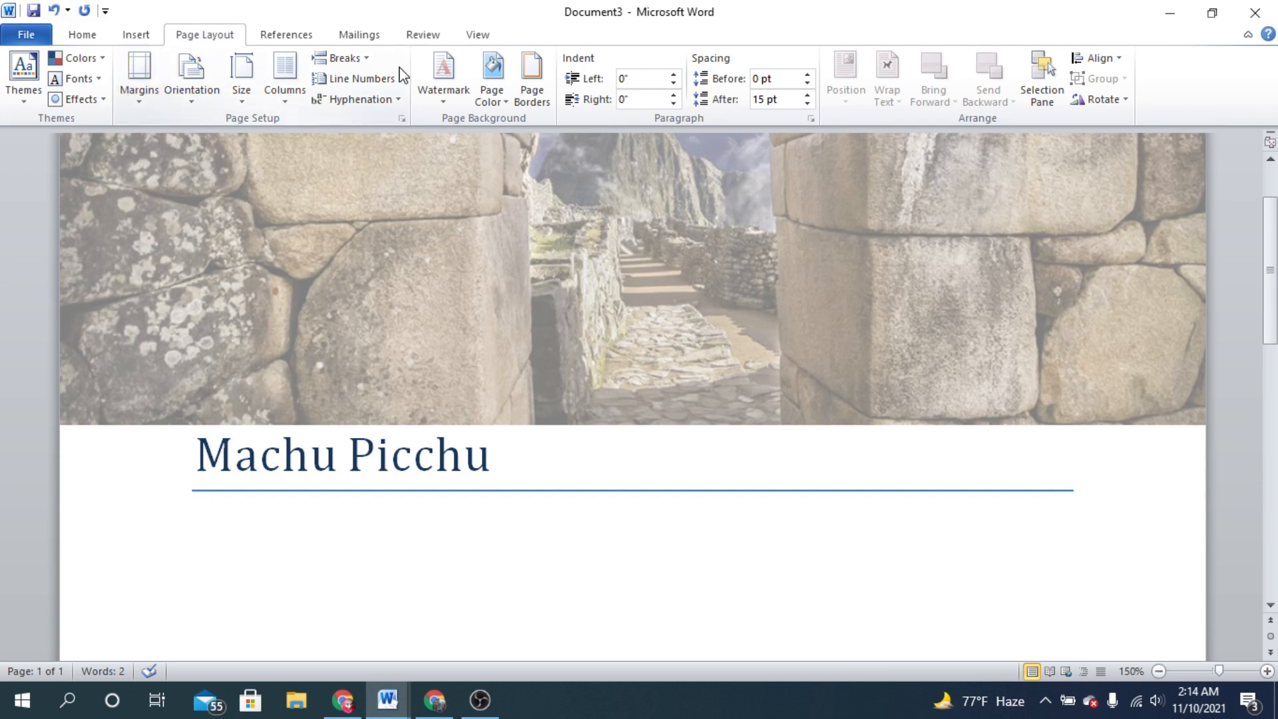
{"action": "left_click", "coordinate": [674, 83]}
{"action": "left_click", "coordinate": [674, 83]}
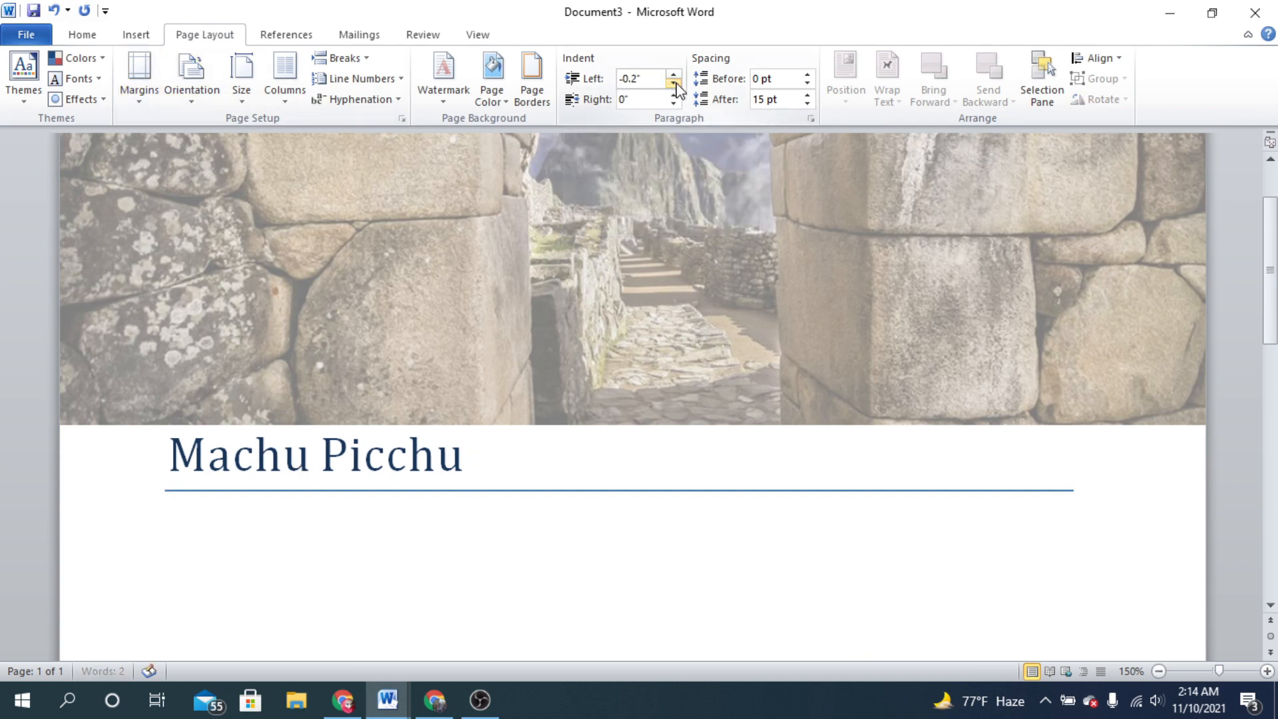
{"action": "left_click", "coordinate": [675, 83]}
{"action": "left_click", "coordinate": [674, 84]}
{"action": "left_click", "coordinate": [675, 83]}
{"action": "left_click", "coordinate": [675, 83]}
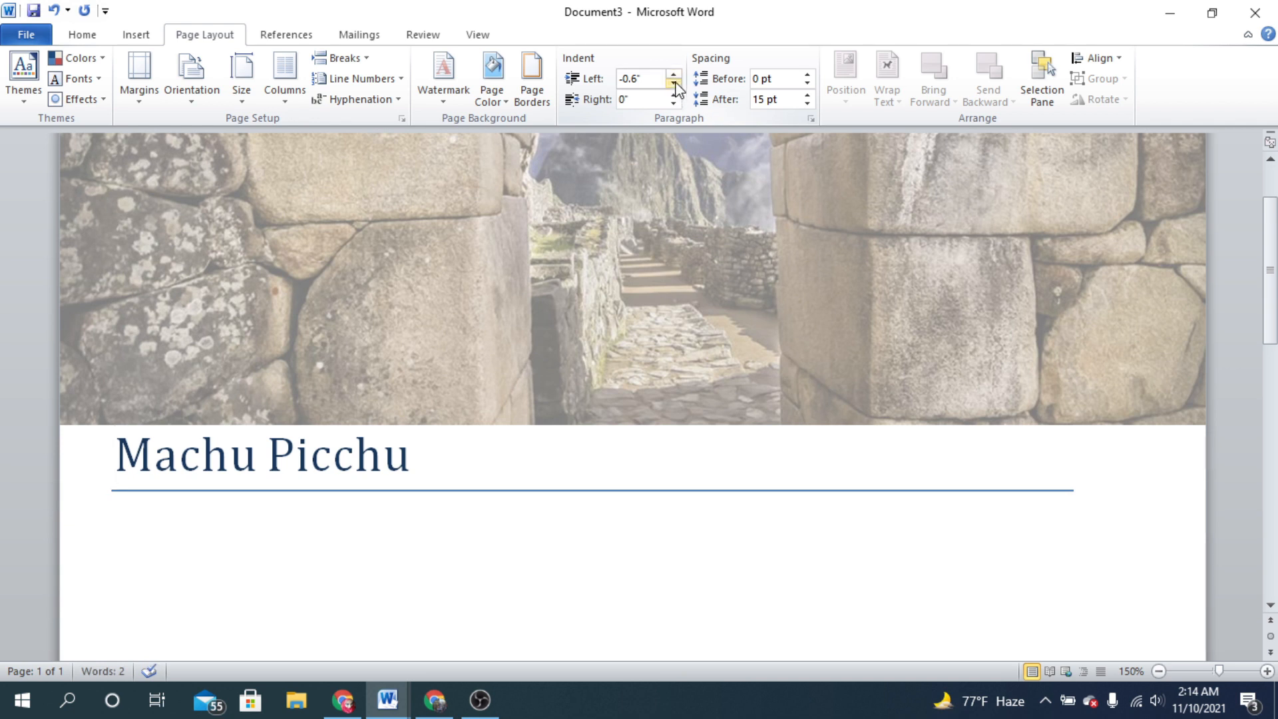
{"action": "left_click", "coordinate": [674, 83]}
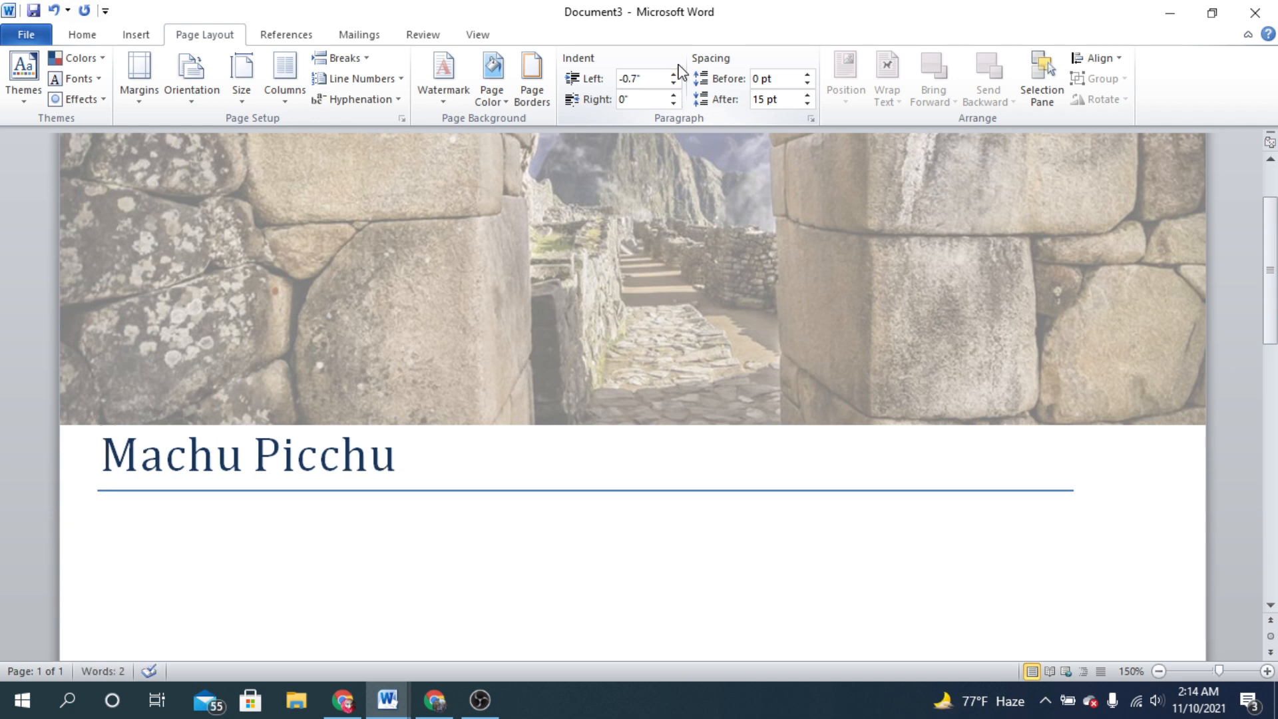
- Set the spacing before the "Machu Picchu" title paragraph to 6 pt
{"action": "left_click", "coordinate": [808, 74]}
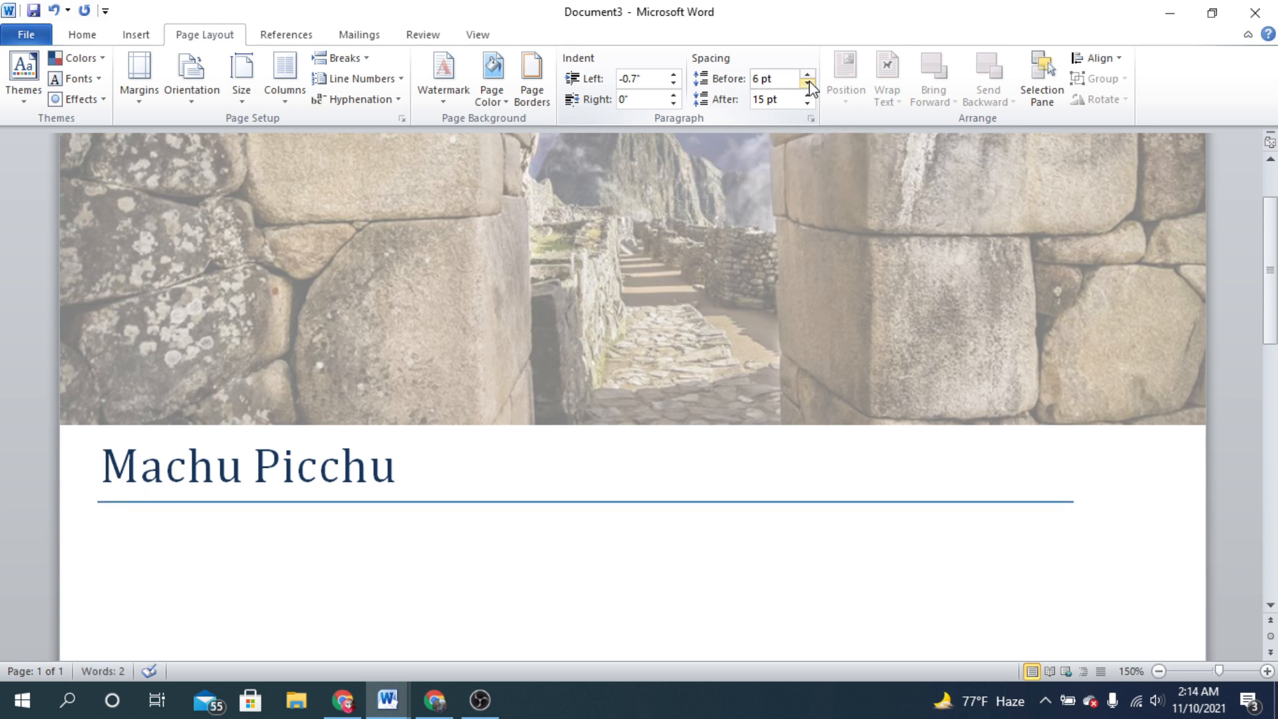
{"action": "left_click", "coordinate": [807, 84]}
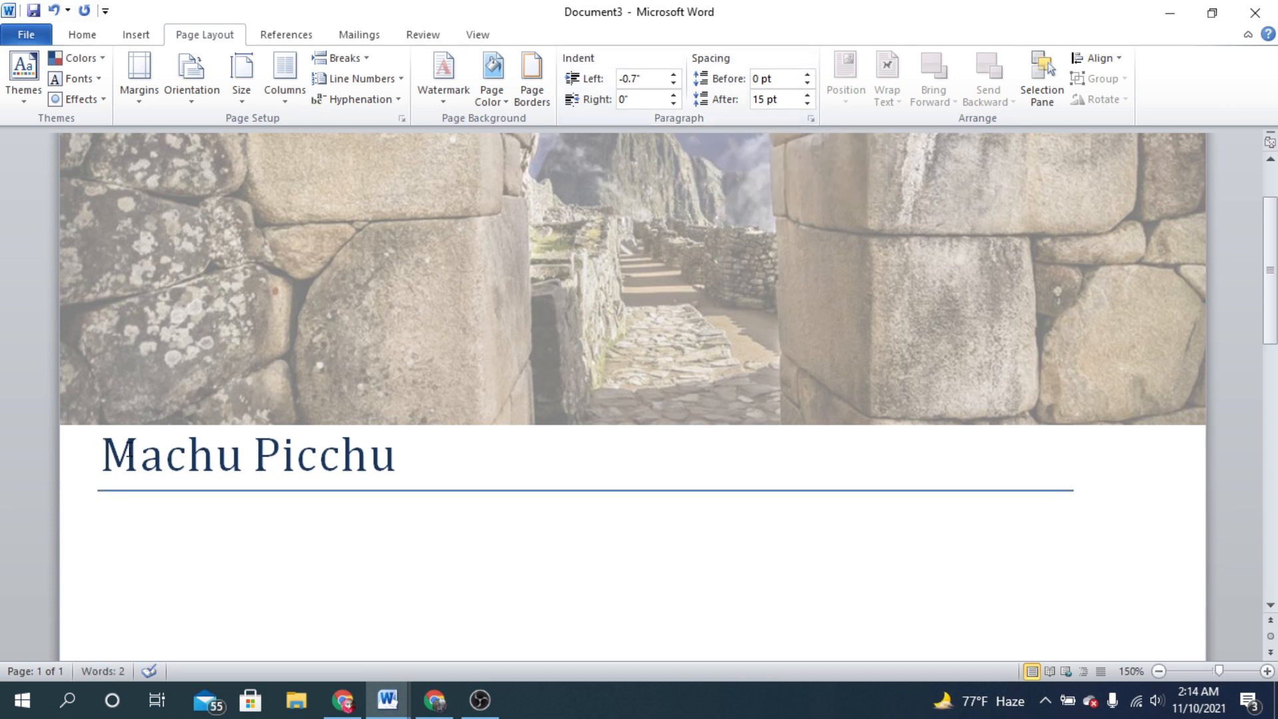
{"action": "left_click_drag", "start_coordinate": [105, 433], "coordinate": [337, 481]}
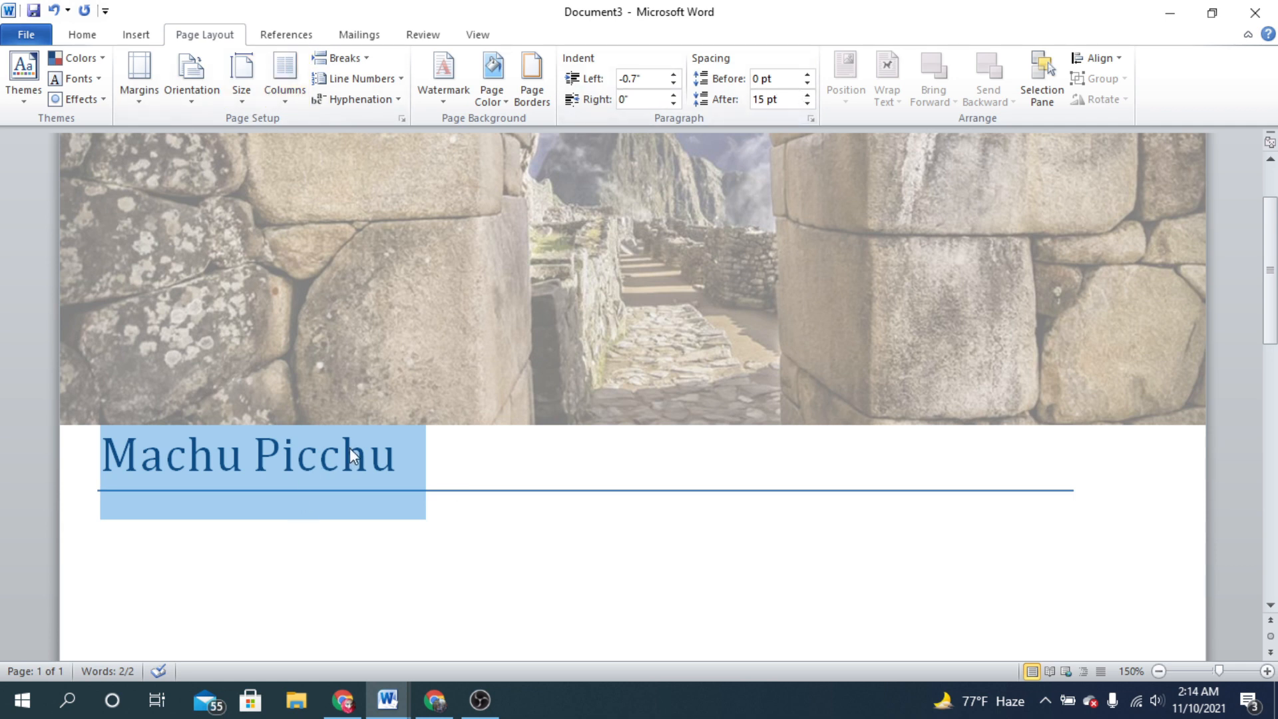
{"action": "left_click", "coordinate": [808, 76]}
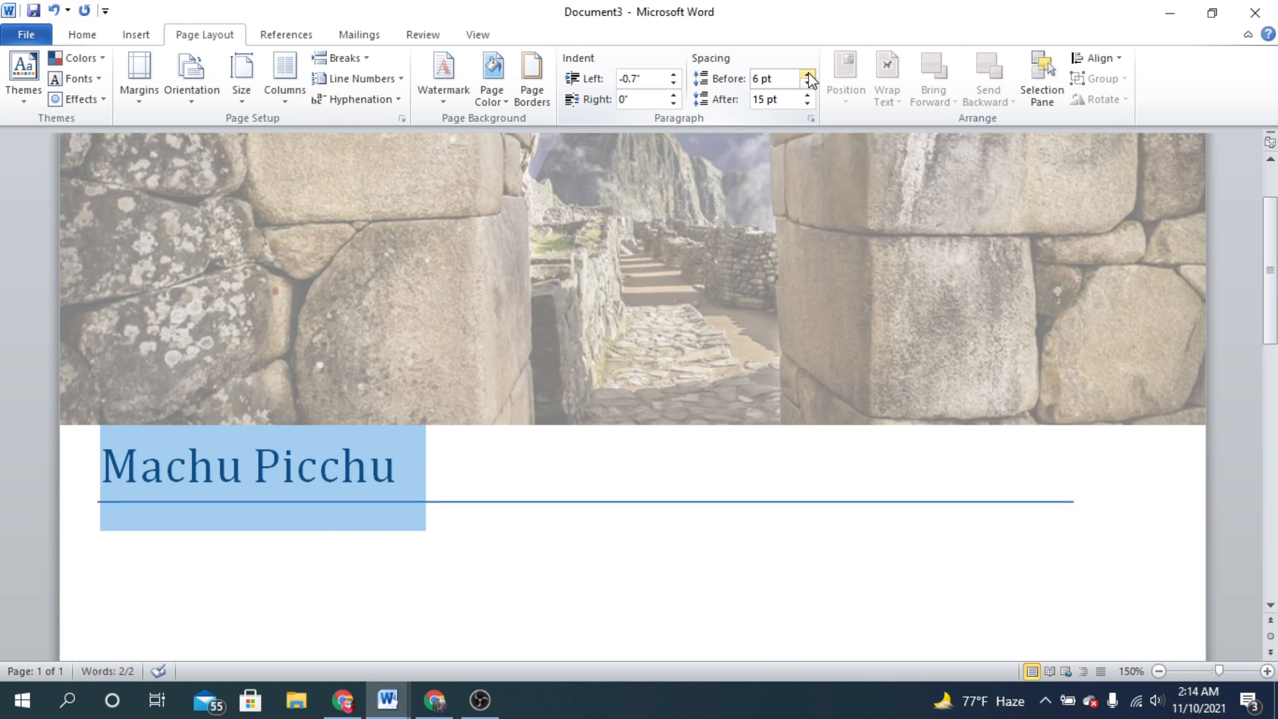
{"action": "left_click", "coordinate": [808, 75]}
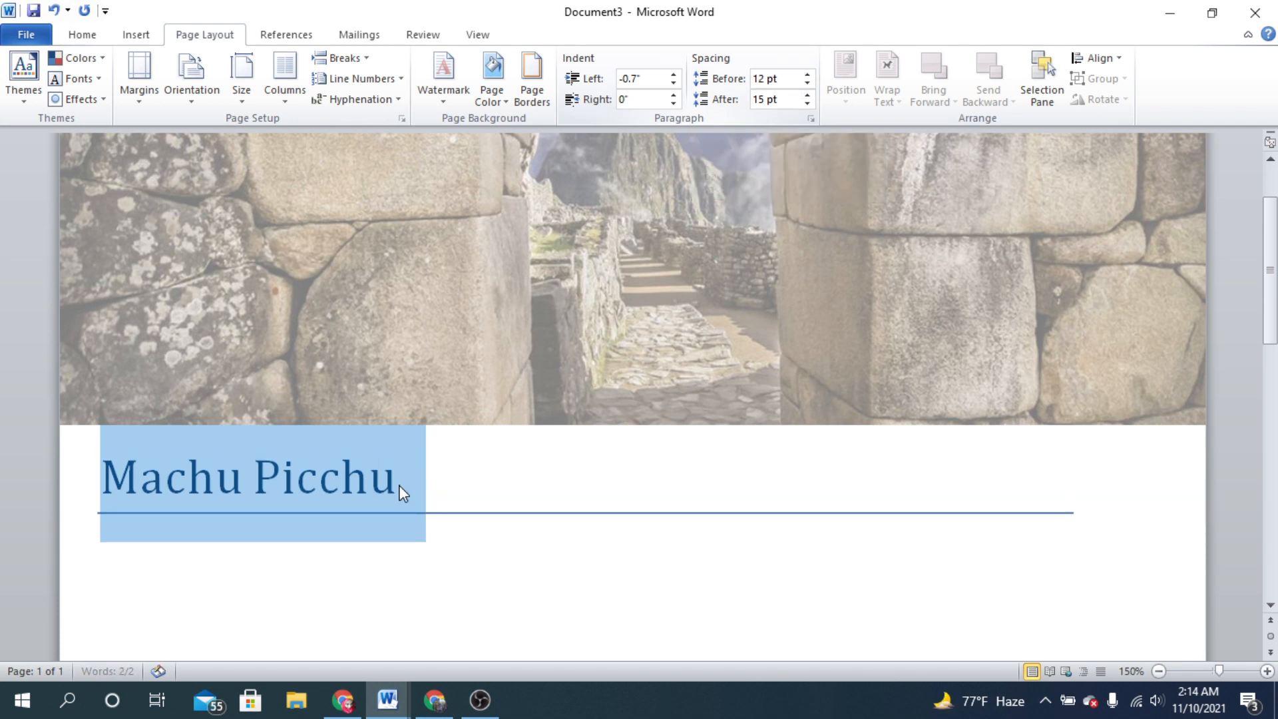
{"action": "left_click", "coordinate": [448, 537]}
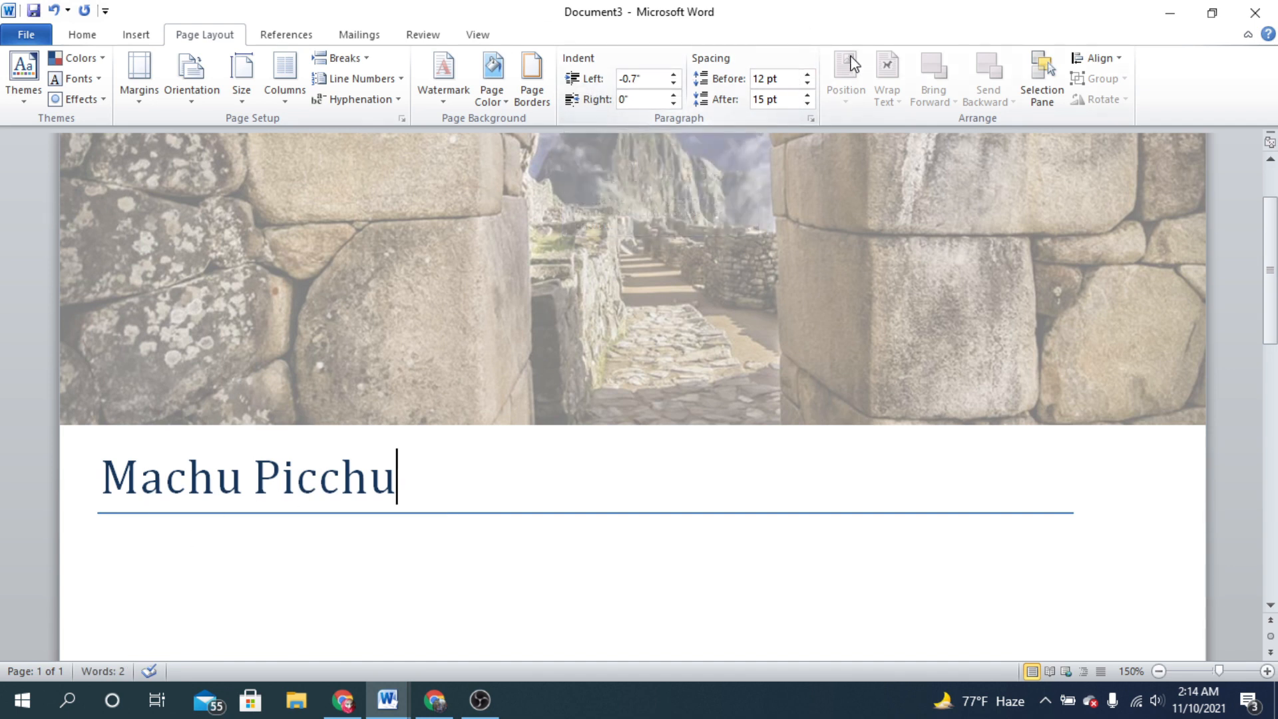
{"action": "triple_click", "coordinate": [408, 477]}
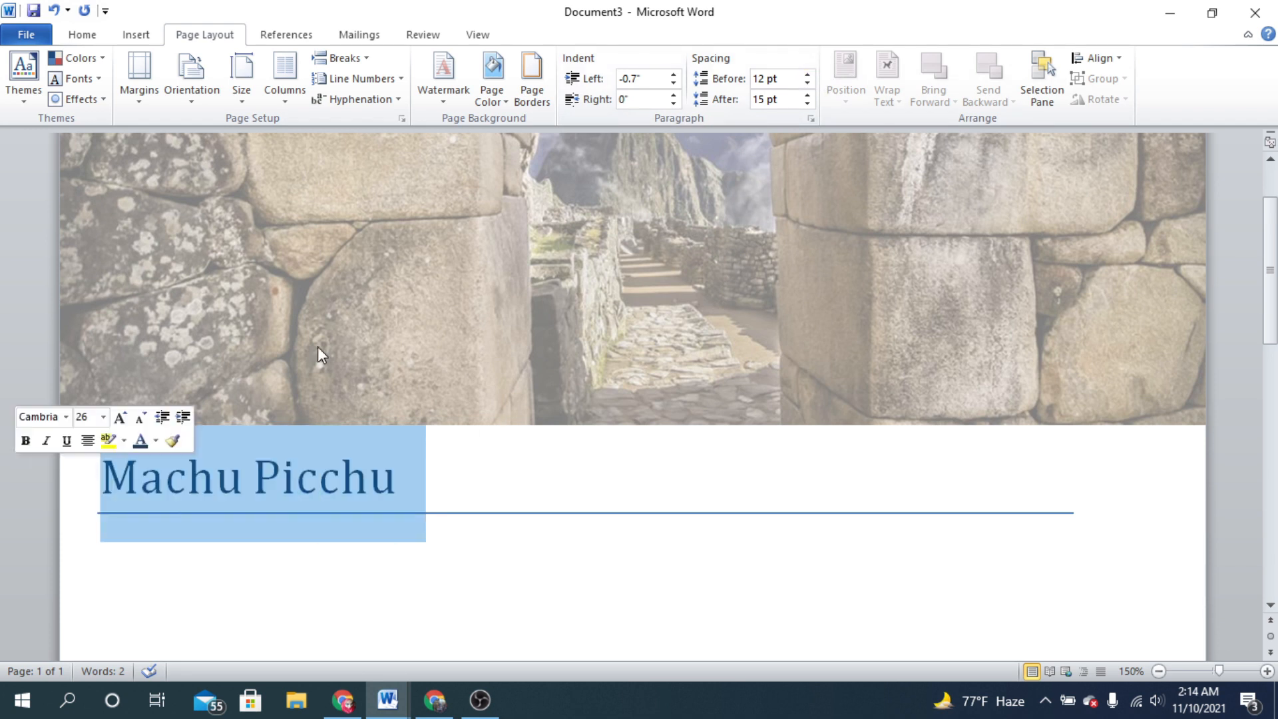
{"action": "left_click", "coordinate": [807, 84]}
{"action": "left_click", "coordinate": [491, 508]}
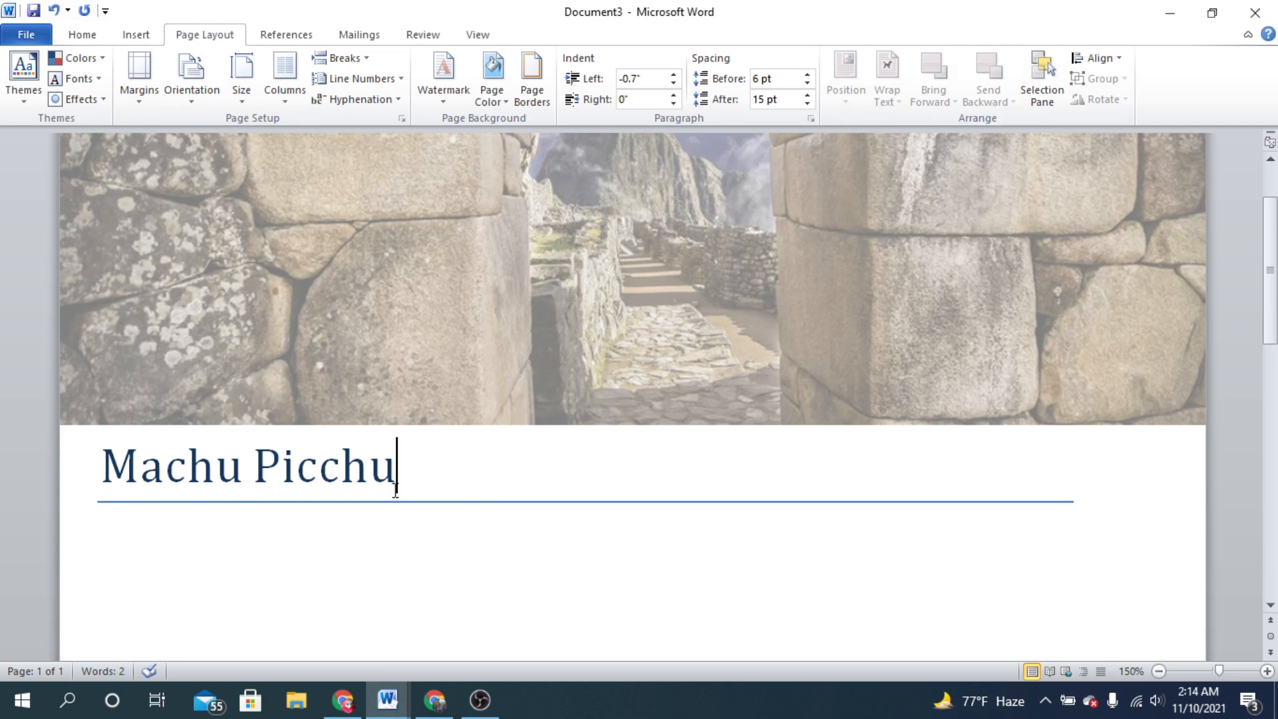
{"action": "triple_click", "coordinate": [145, 473]}
{"action": "left_click", "coordinate": [270, 557]}
{"action": "left_click_drag", "start_coordinate": [138, 470], "coordinate": [91, 470]}
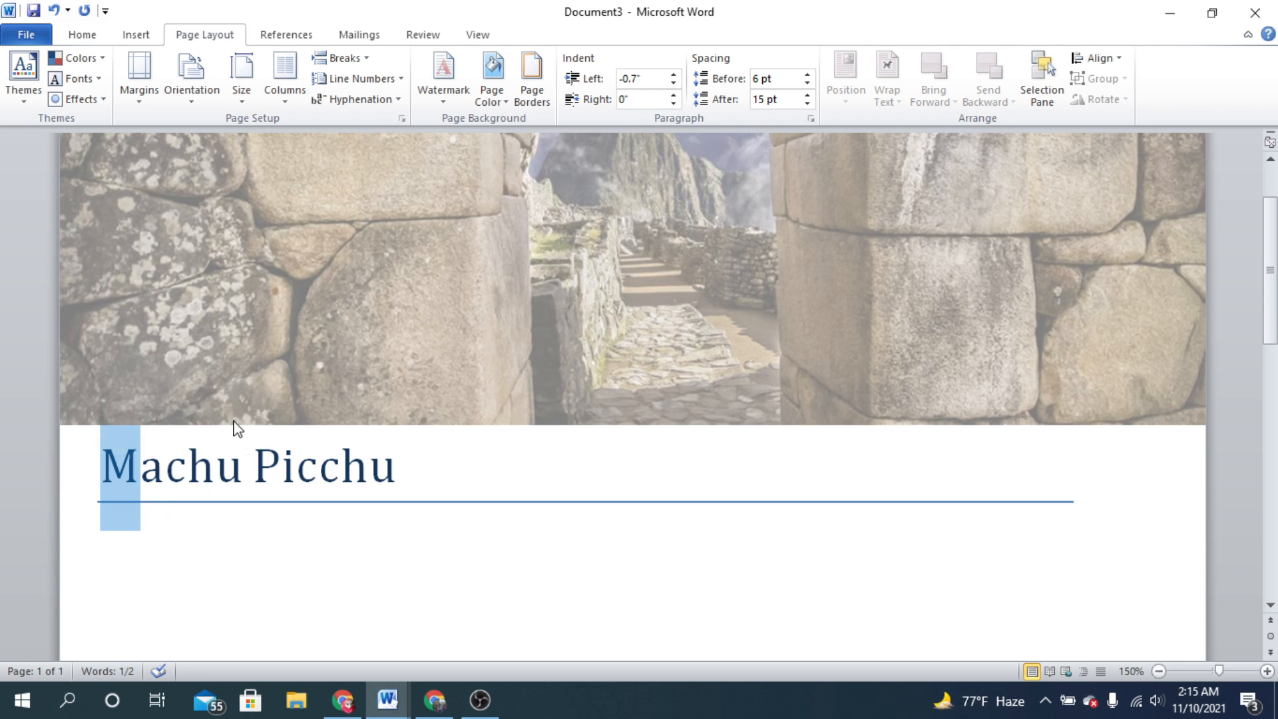
{"action": "left_click_drag", "start_coordinate": [147, 476], "coordinate": [374, 494]}
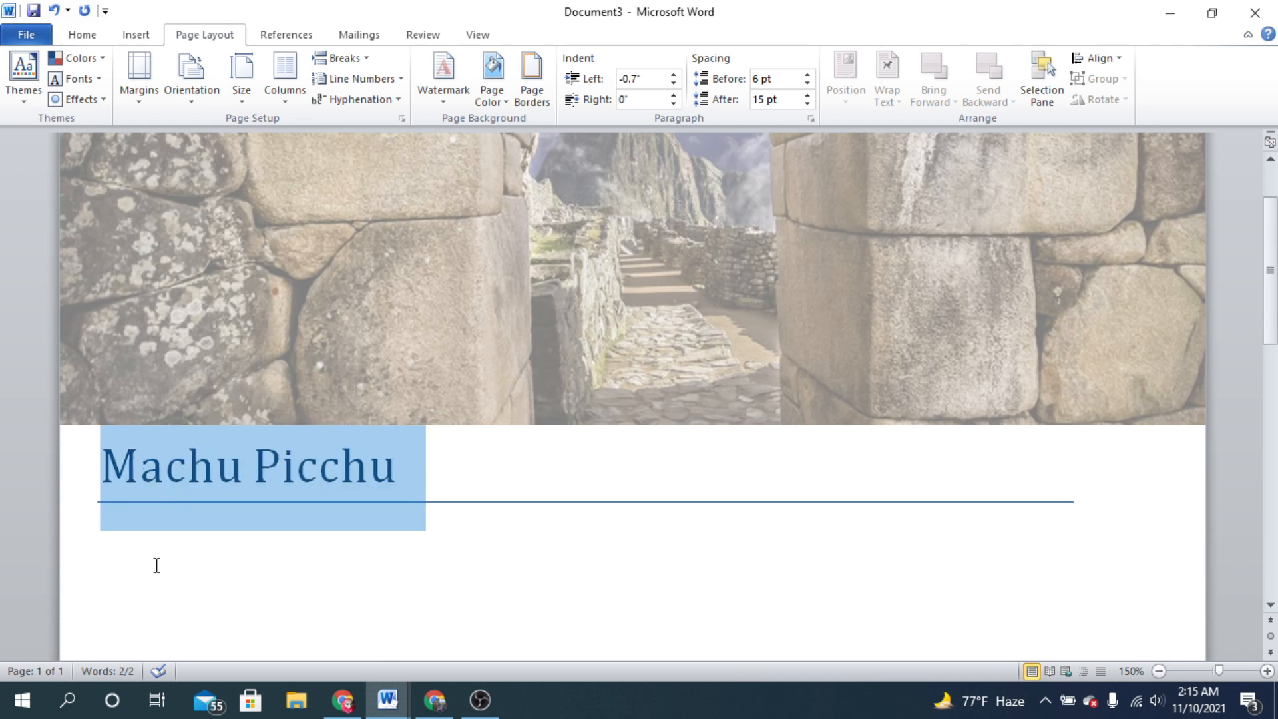
{"action": "left_click", "coordinate": [140, 474]}
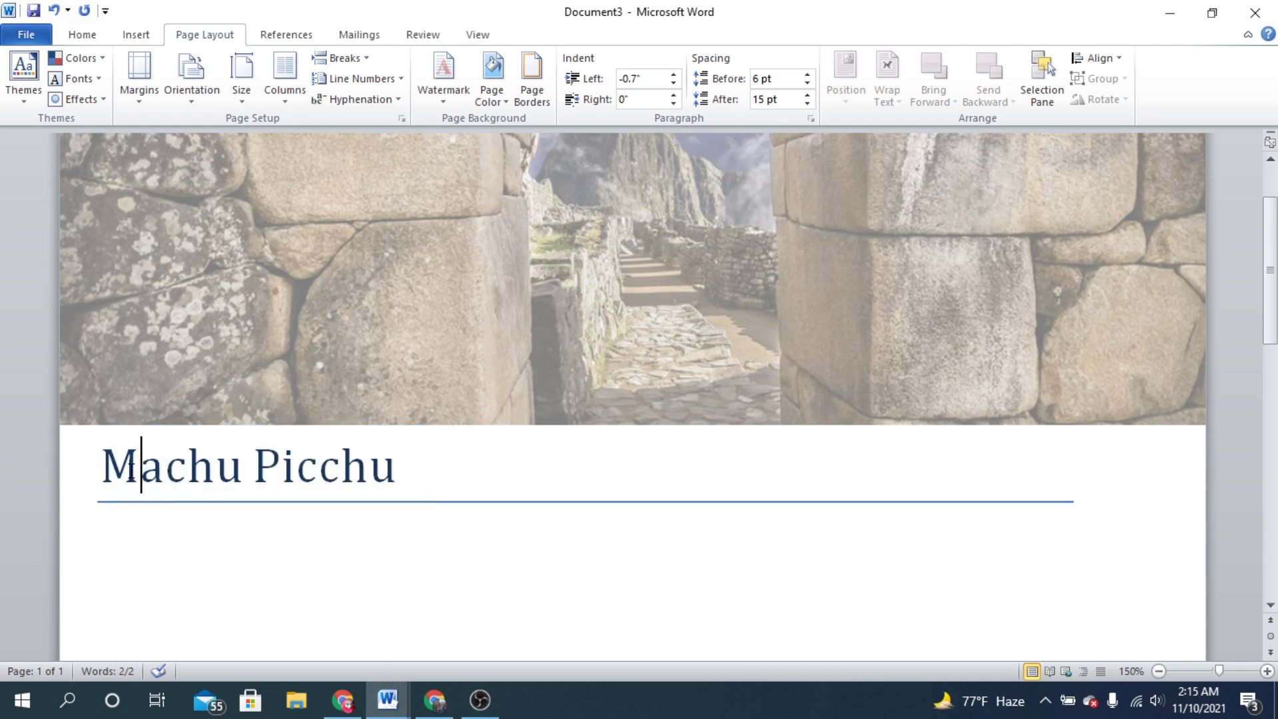
{"action": "left_click", "coordinate": [89, 472]}
{"action": "left_click_drag", "start_coordinate": [137, 470], "coordinate": [88, 472]}
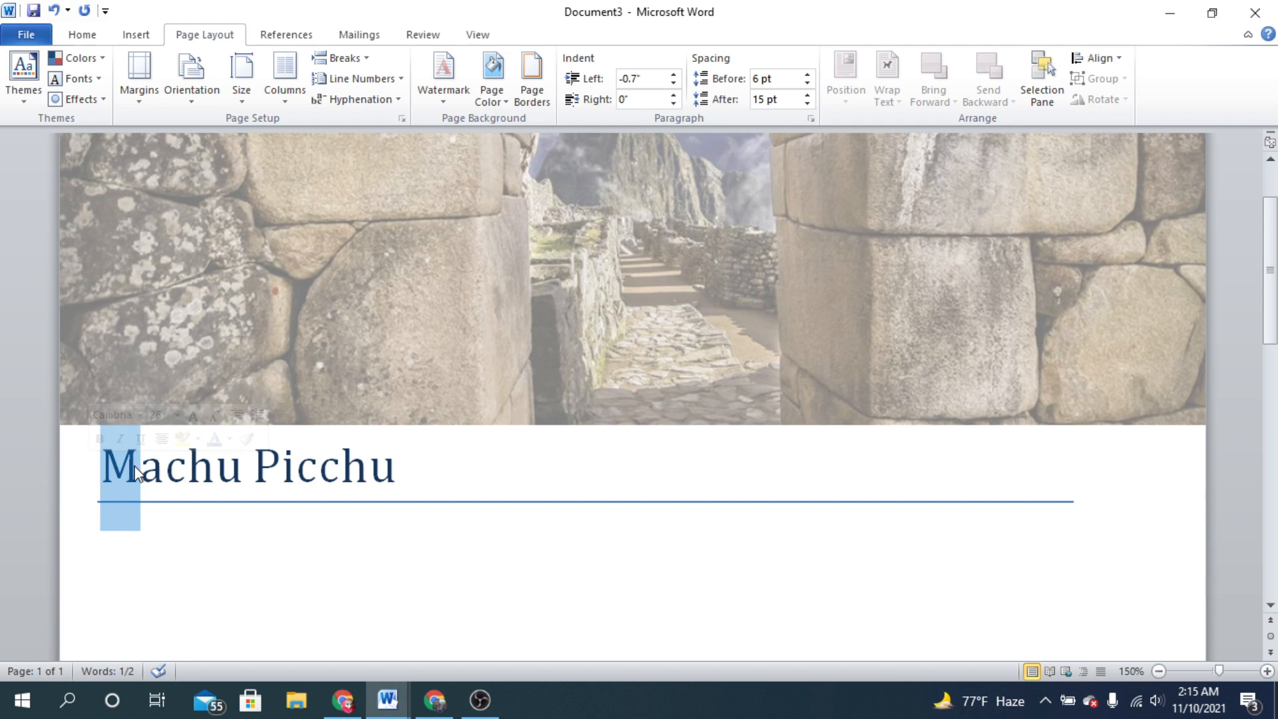
{"action": "left_click_drag", "start_coordinate": [139, 474], "coordinate": [45, 458]}
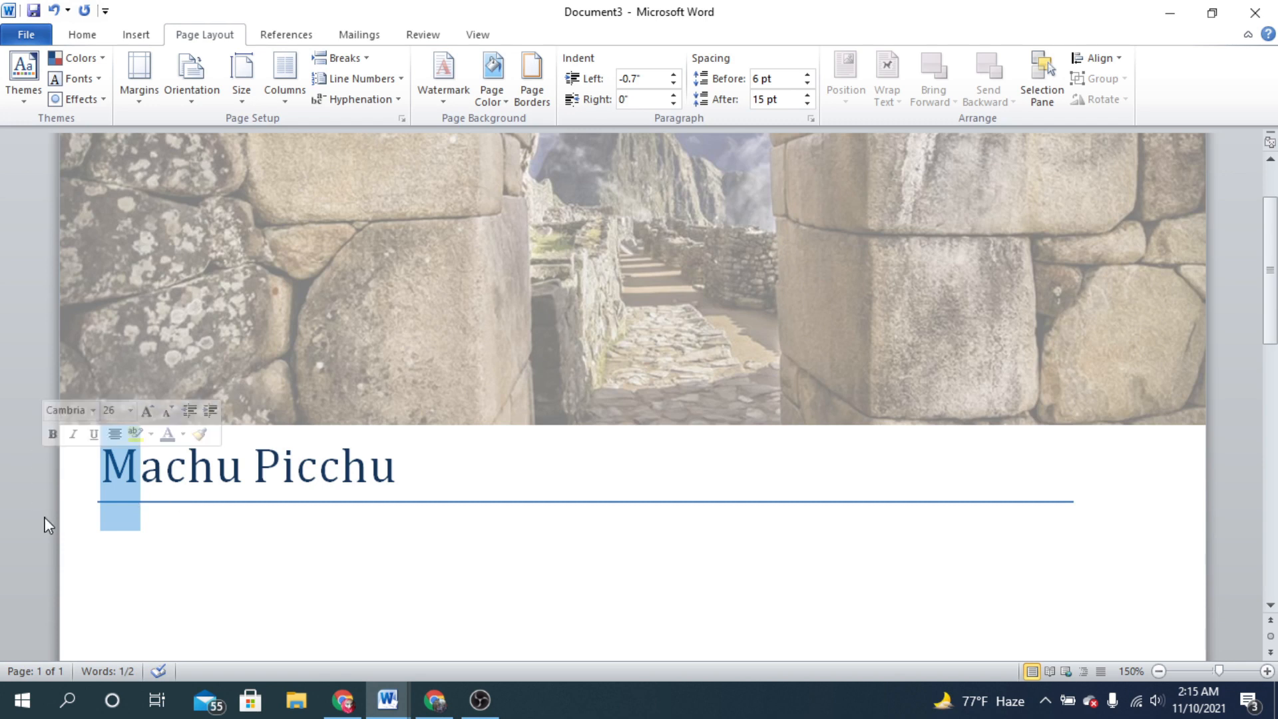
{"action": "left_click_drag", "start_coordinate": [399, 491], "coordinate": [140, 473]}
{"action": "left_click", "coordinate": [94, 34]}
{"action": "left_click", "coordinate": [145, 472]}
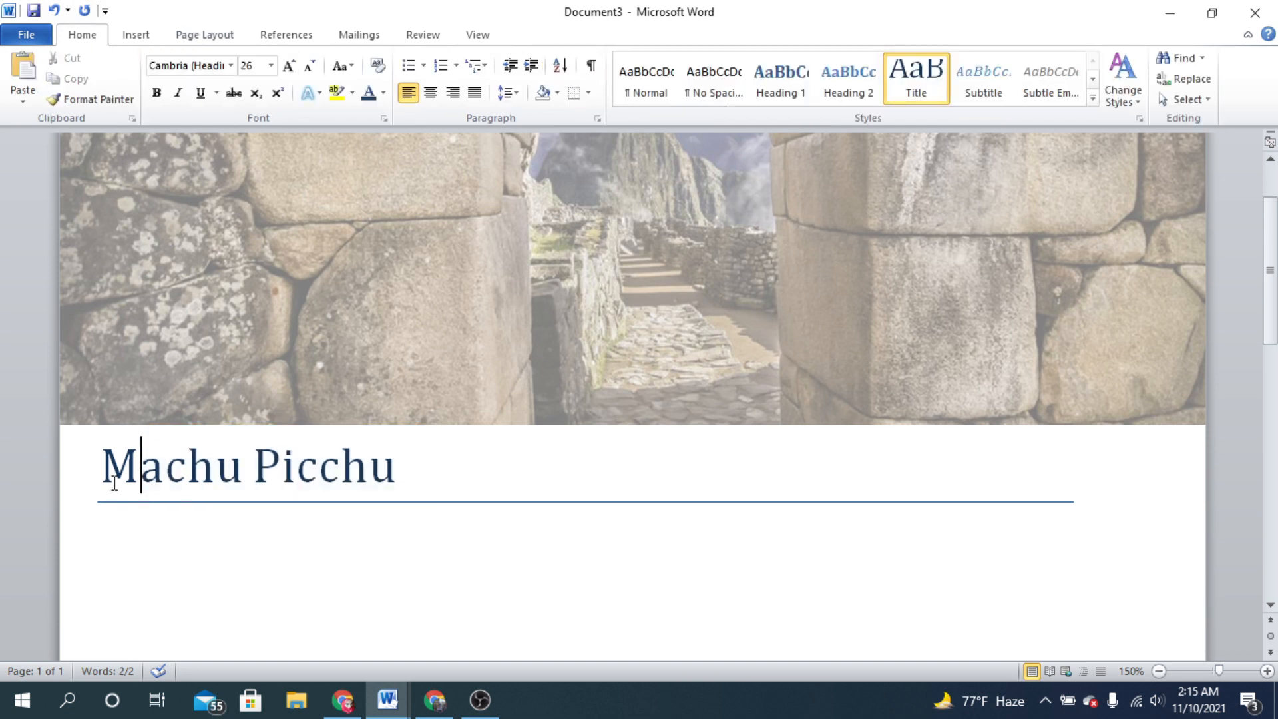
{"action": "double_click", "coordinate": [113, 481]}
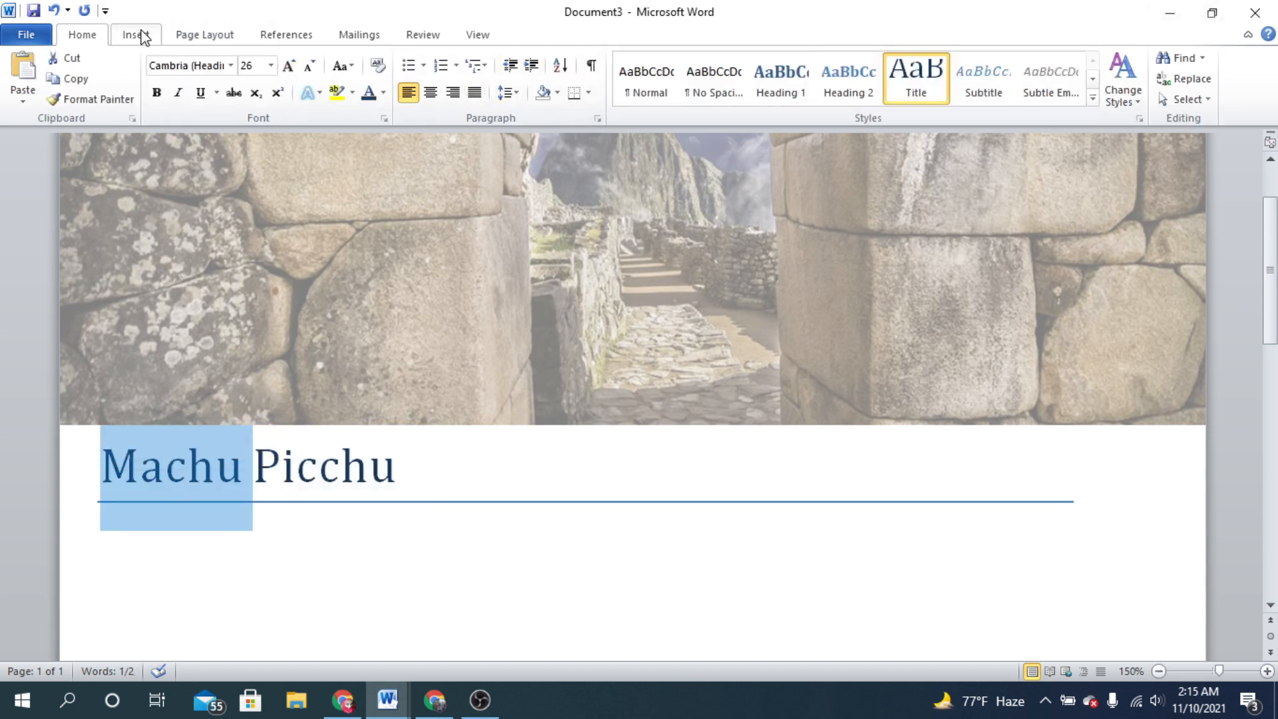
- Apply a drop cap in the Dropped position to the "Machu Picchu" title
{"action": "left_click", "coordinate": [189, 35]}
{"action": "left_click", "coordinate": [146, 38]}
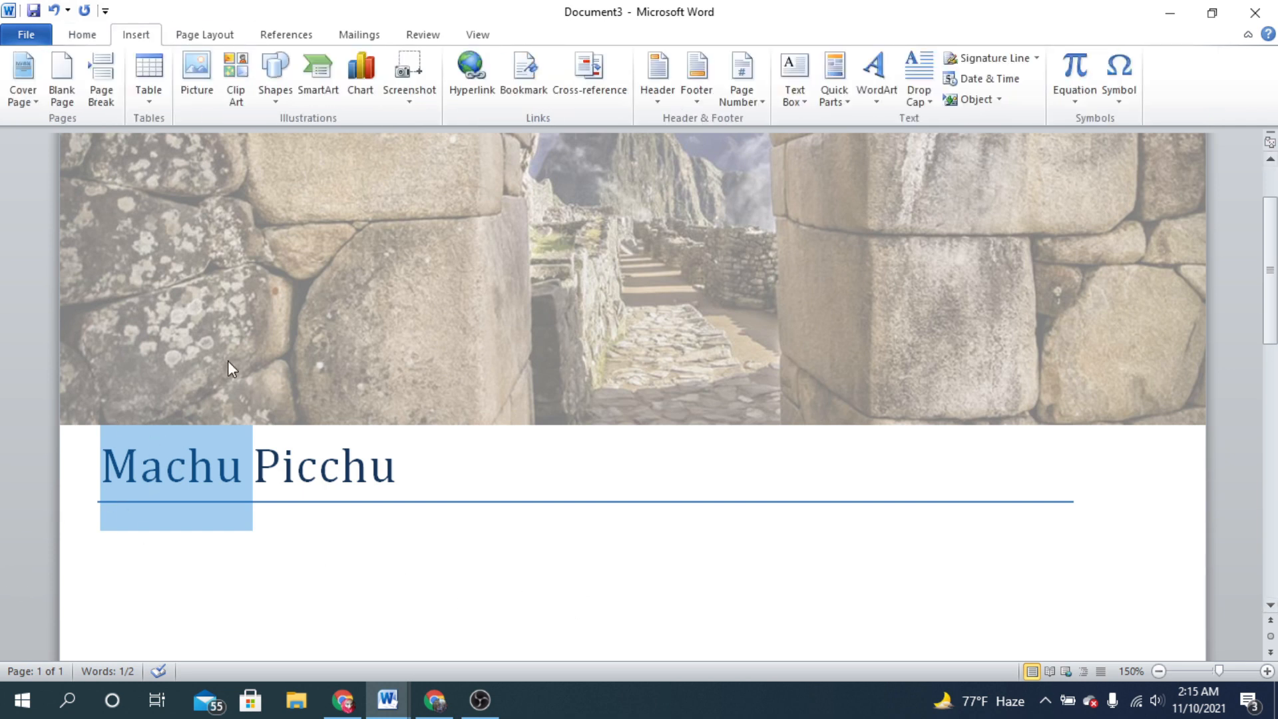
{"action": "left_click", "coordinate": [185, 493]}
{"action": "left_click", "coordinate": [136, 469]}
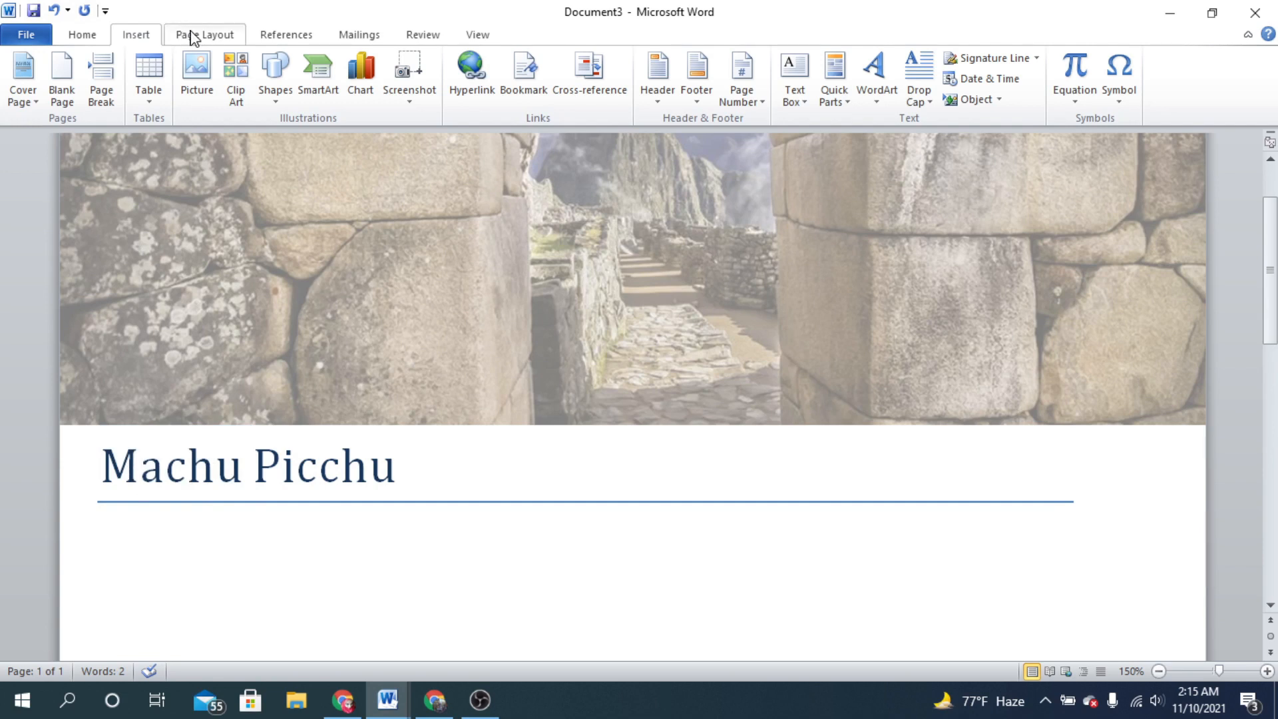
{"action": "triple_click", "coordinate": [193, 491]}
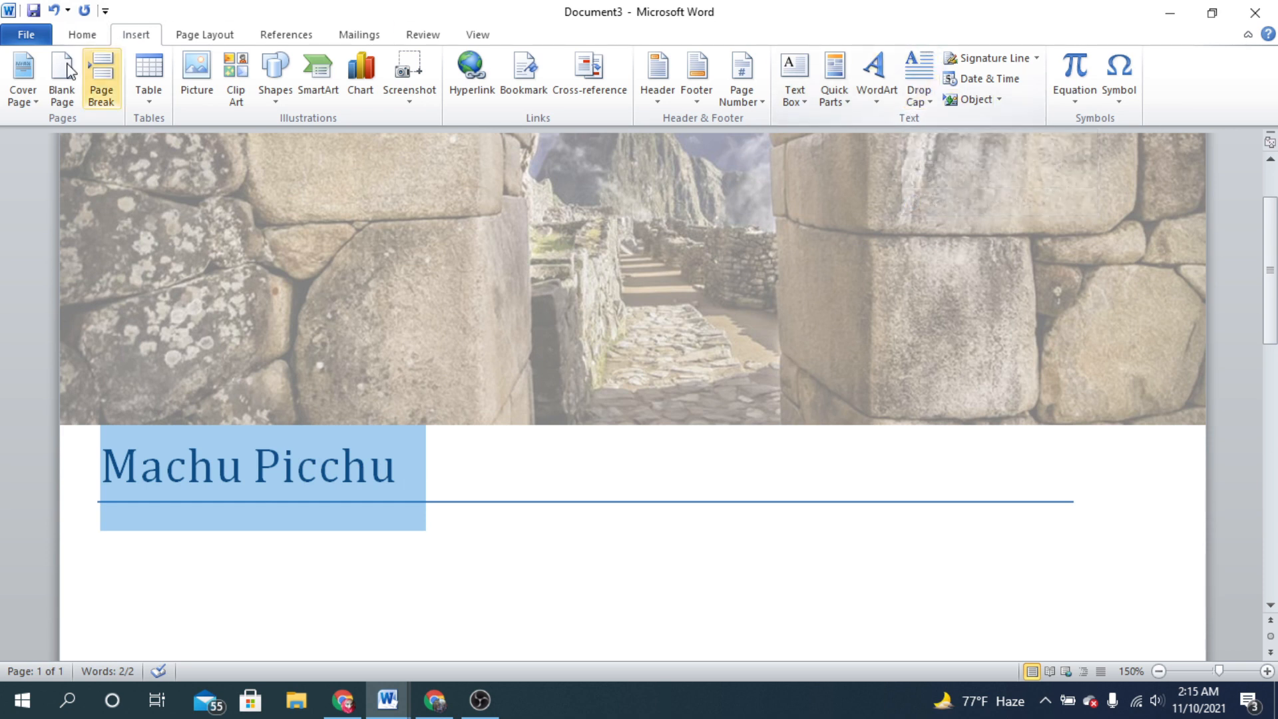
{"action": "left_click", "coordinate": [919, 93]}
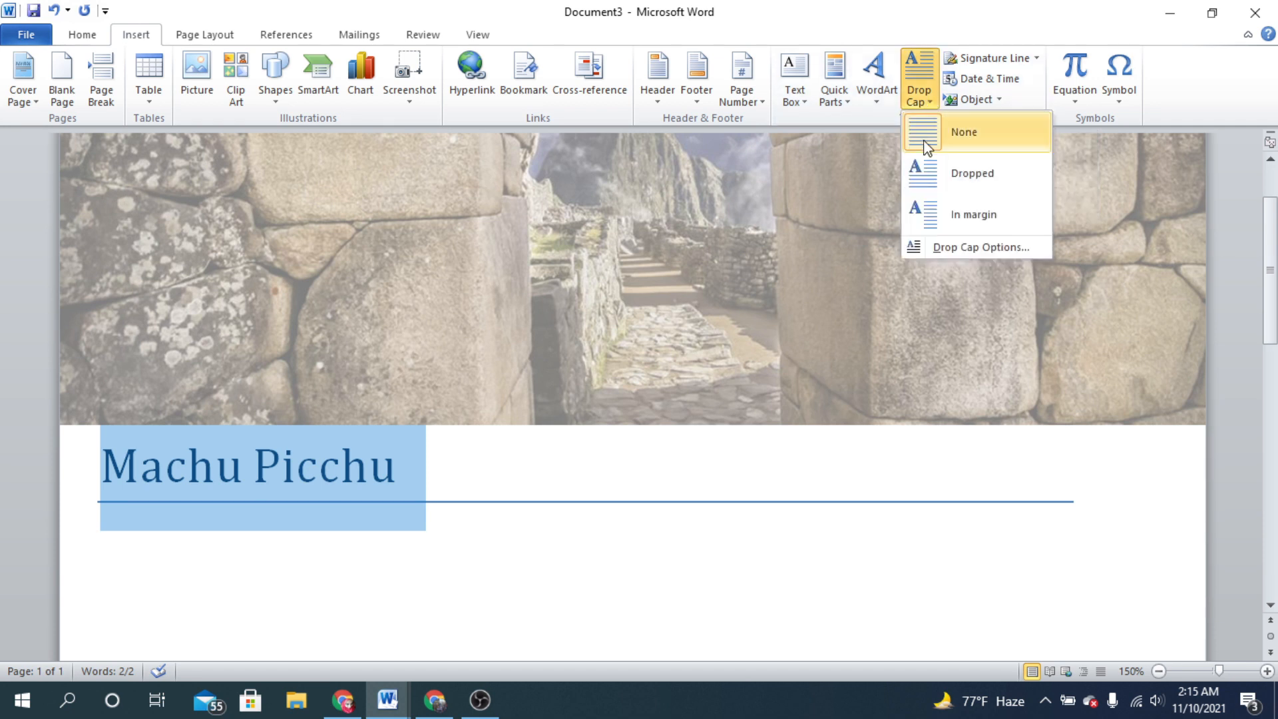
{"action": "left_click", "coordinate": [974, 173]}
{"action": "left_click", "coordinate": [466, 453]}
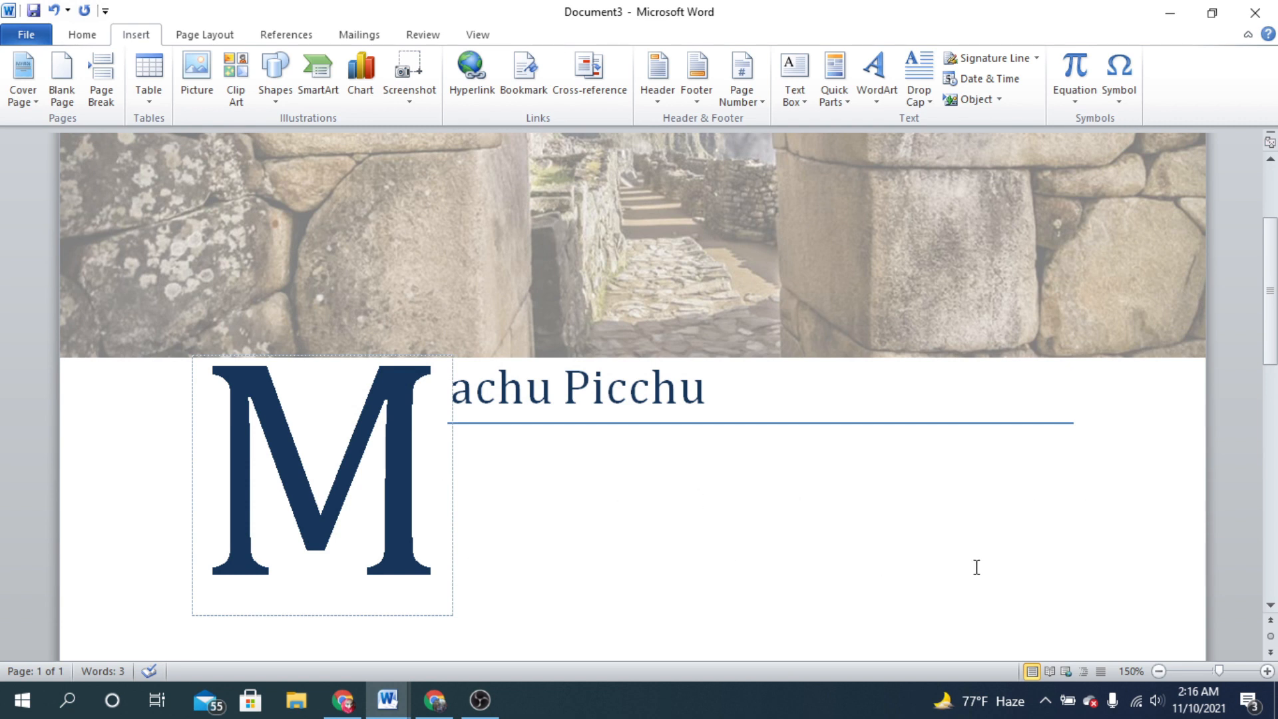
- Change the position of the title's drop cap to In margin
{"action": "left_click", "coordinate": [919, 79]}
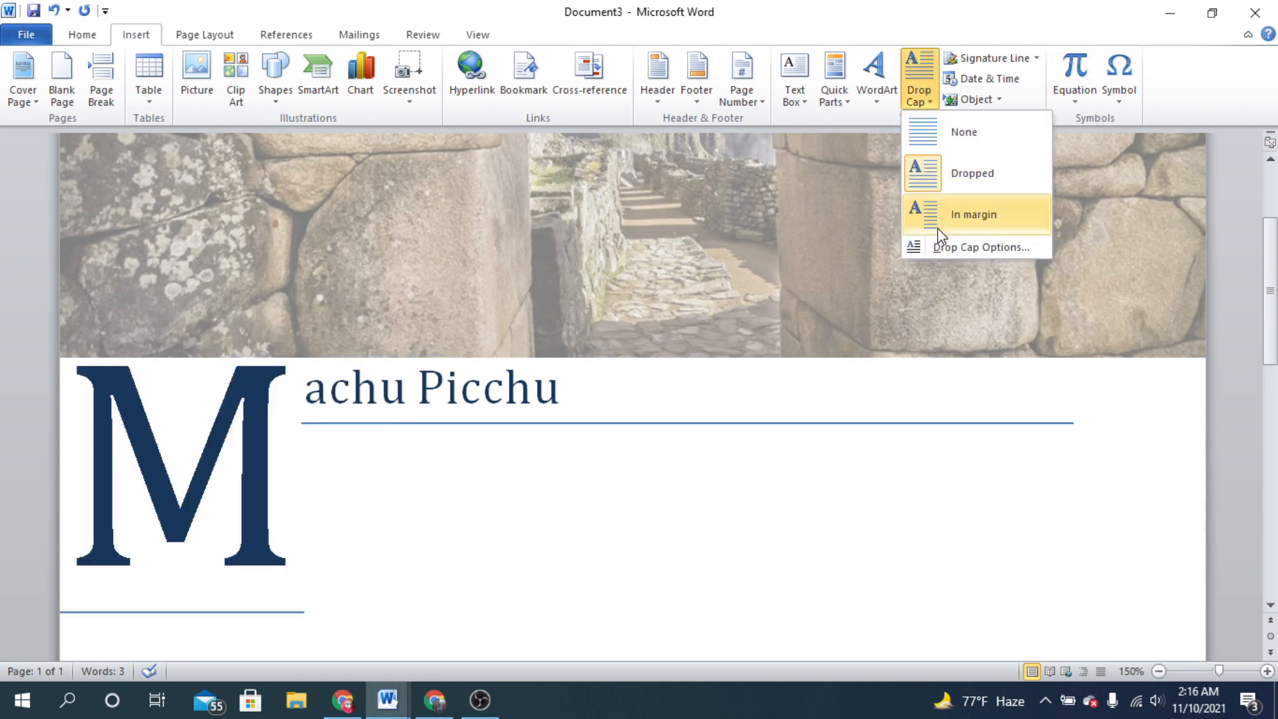
{"action": "left_click", "coordinate": [591, 474]}
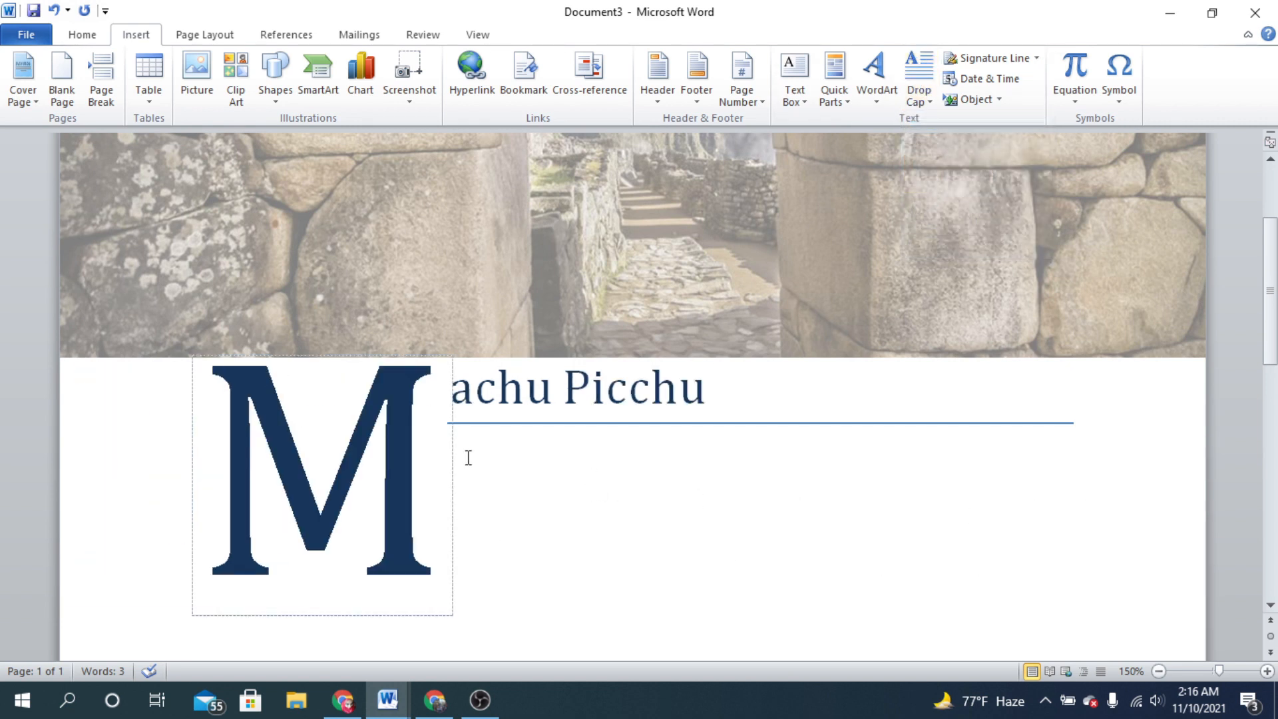
{"action": "scroll", "coordinate": [488, 497], "scroll_direction": "down", "scroll_amount": 2}
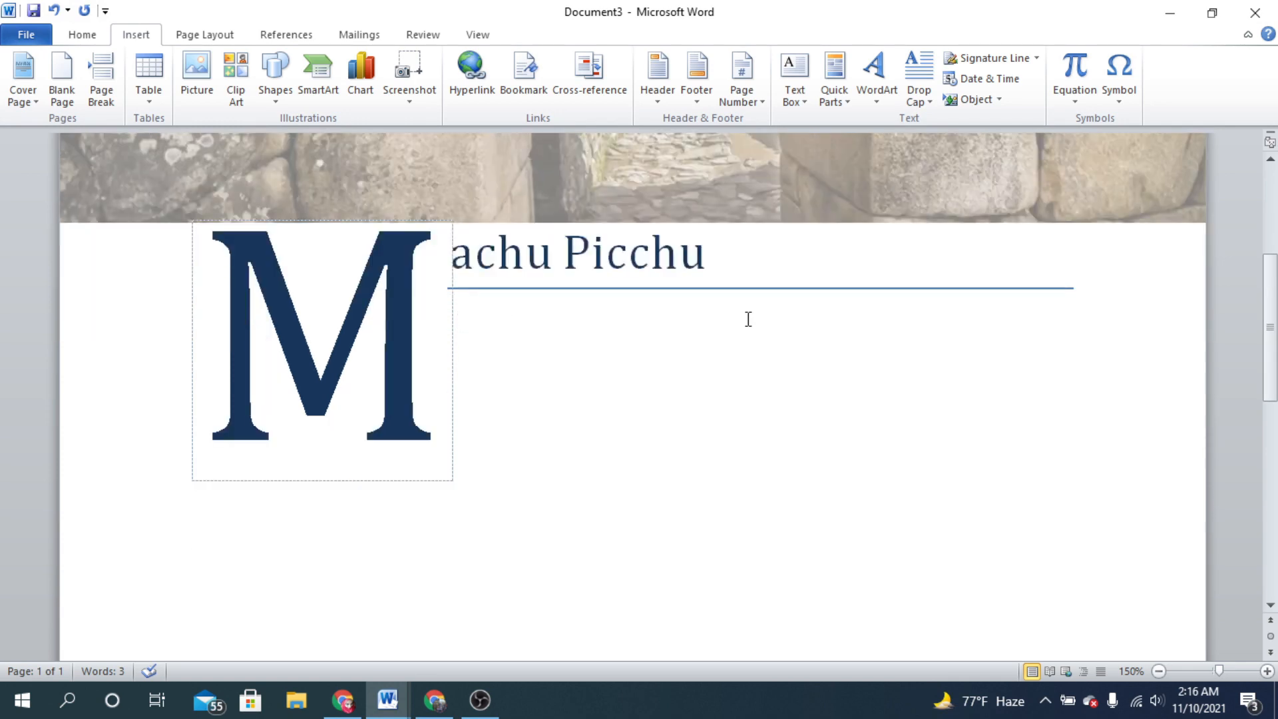
{"action": "left_click_drag", "start_coordinate": [458, 308], "coordinate": [779, 326]}
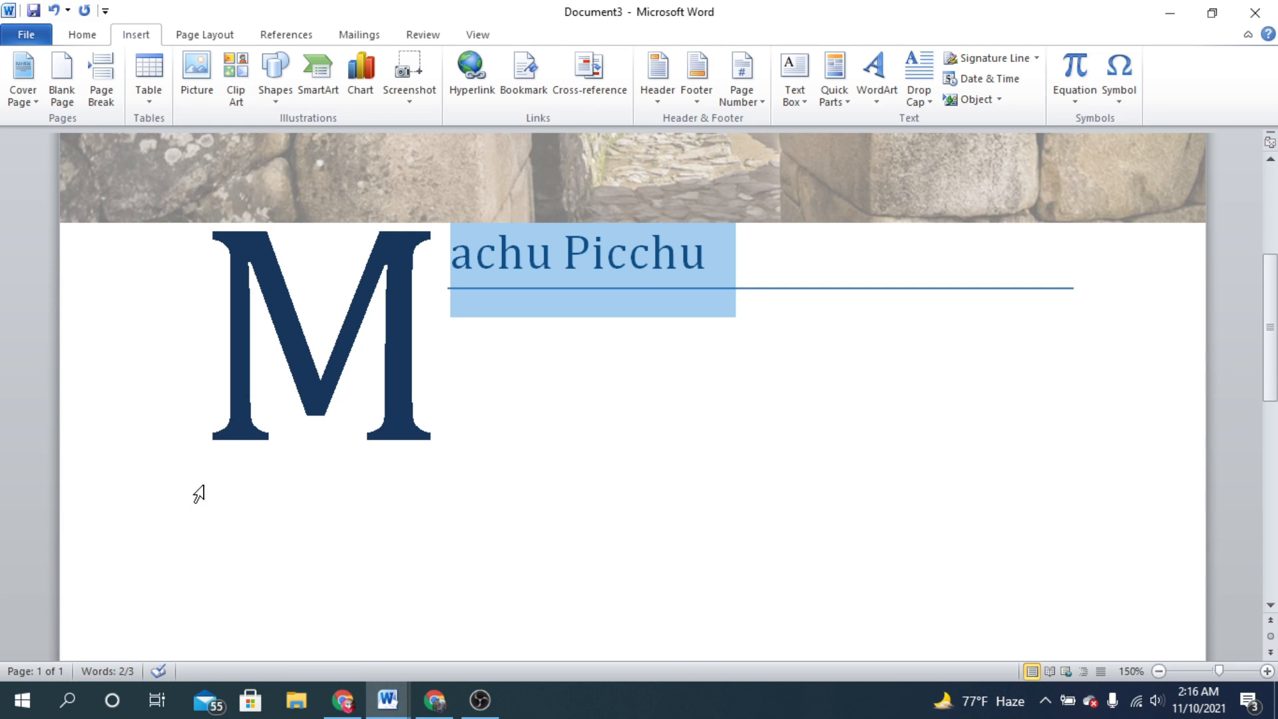
{"action": "left_click", "coordinate": [932, 107]}
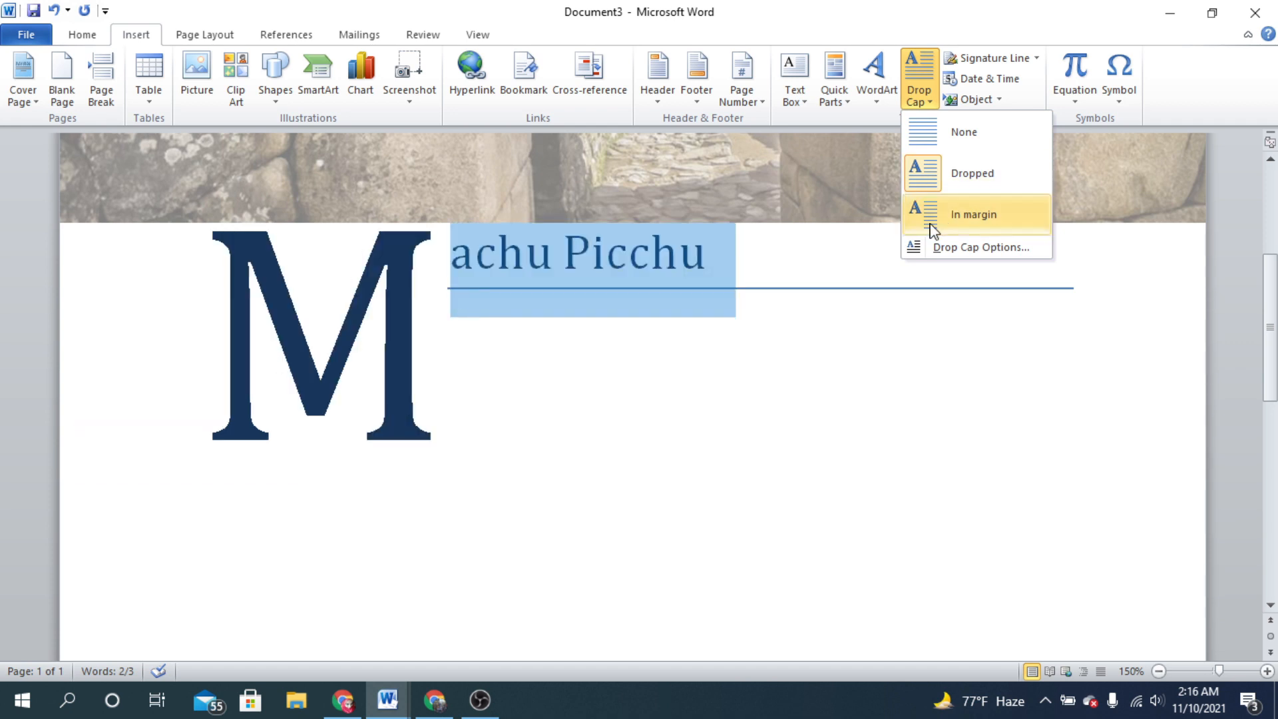
{"action": "left_click", "coordinate": [970, 216]}
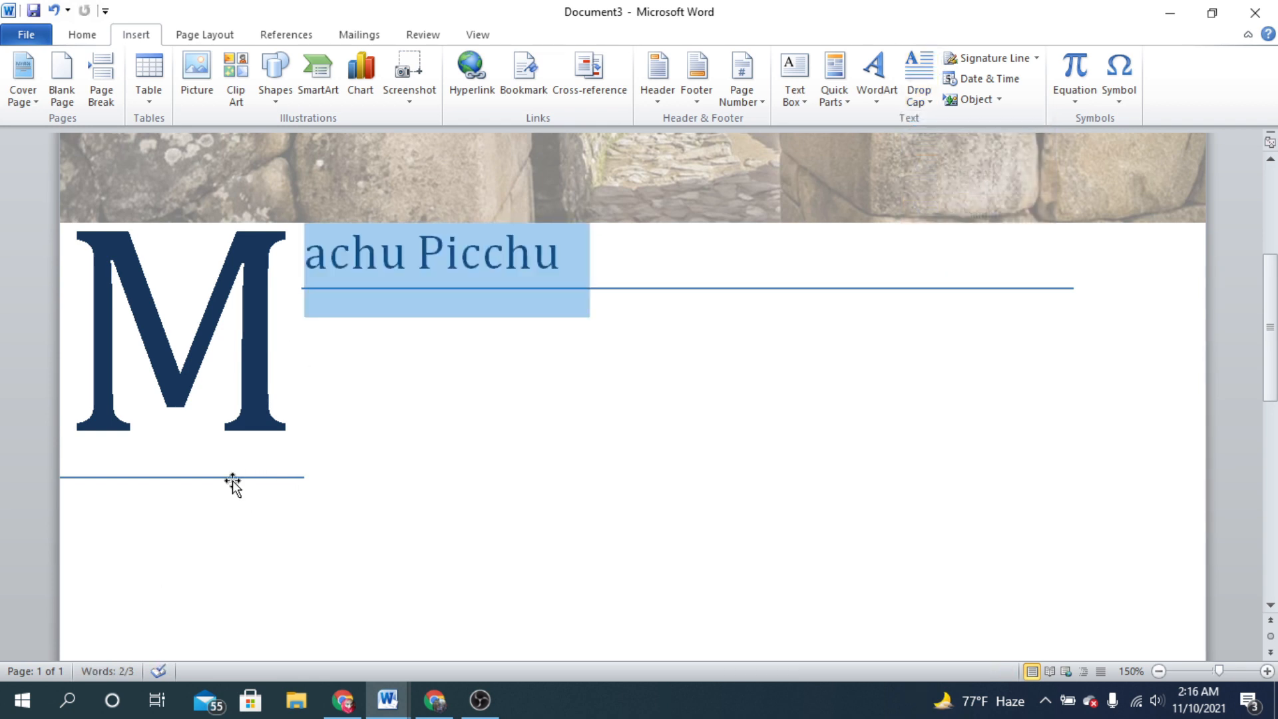
- Change the position of the title's drop cap to Dropped
{"action": "left_click", "coordinate": [305, 484]}
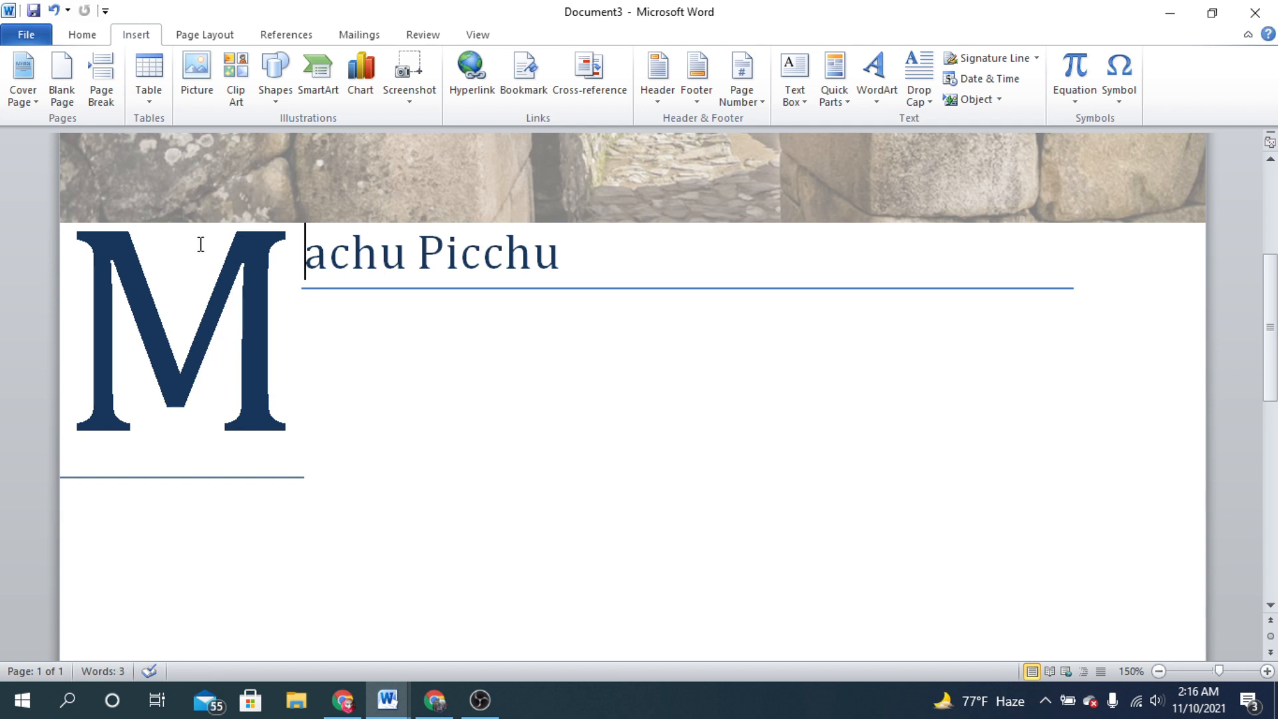
{"action": "key", "text": "Right"}
{"action": "key", "text": "Right"}
{"action": "left_click", "coordinate": [917, 93]}
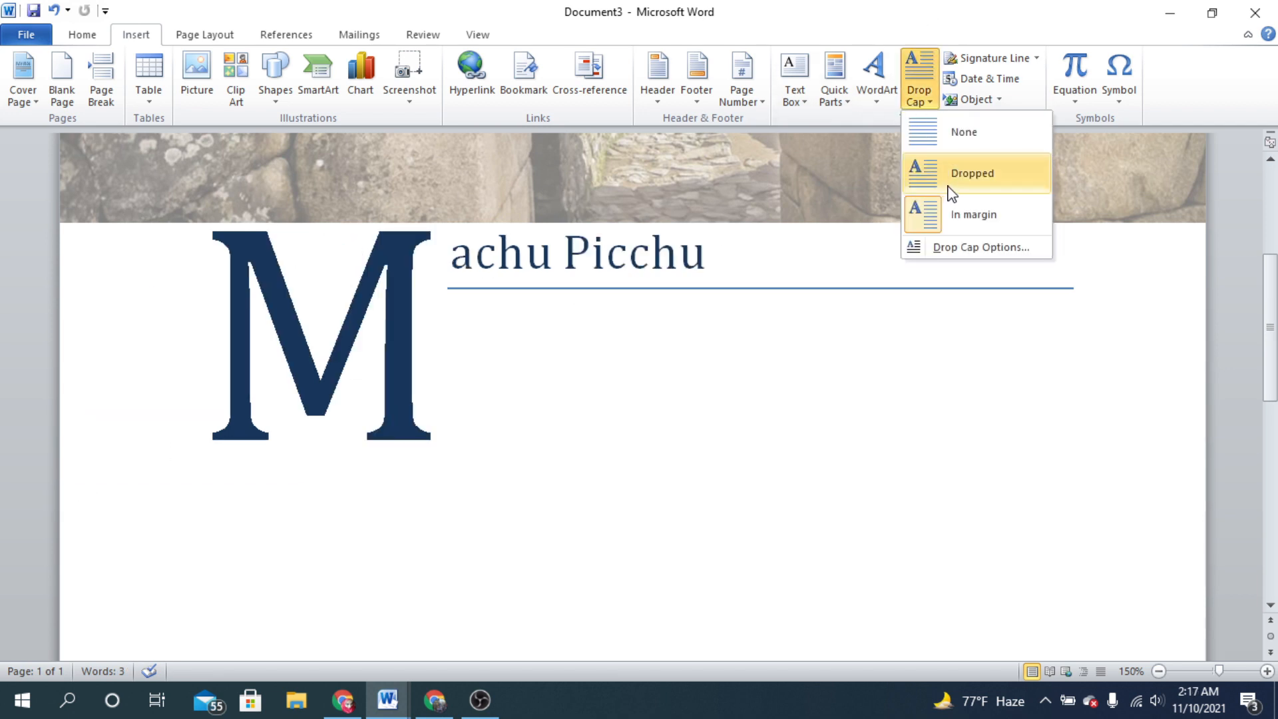
{"action": "left_click", "coordinate": [951, 174]}
- Set the left indent of the drop cap paragraph to -0.1"
{"action": "left_click", "coordinate": [153, 309]}
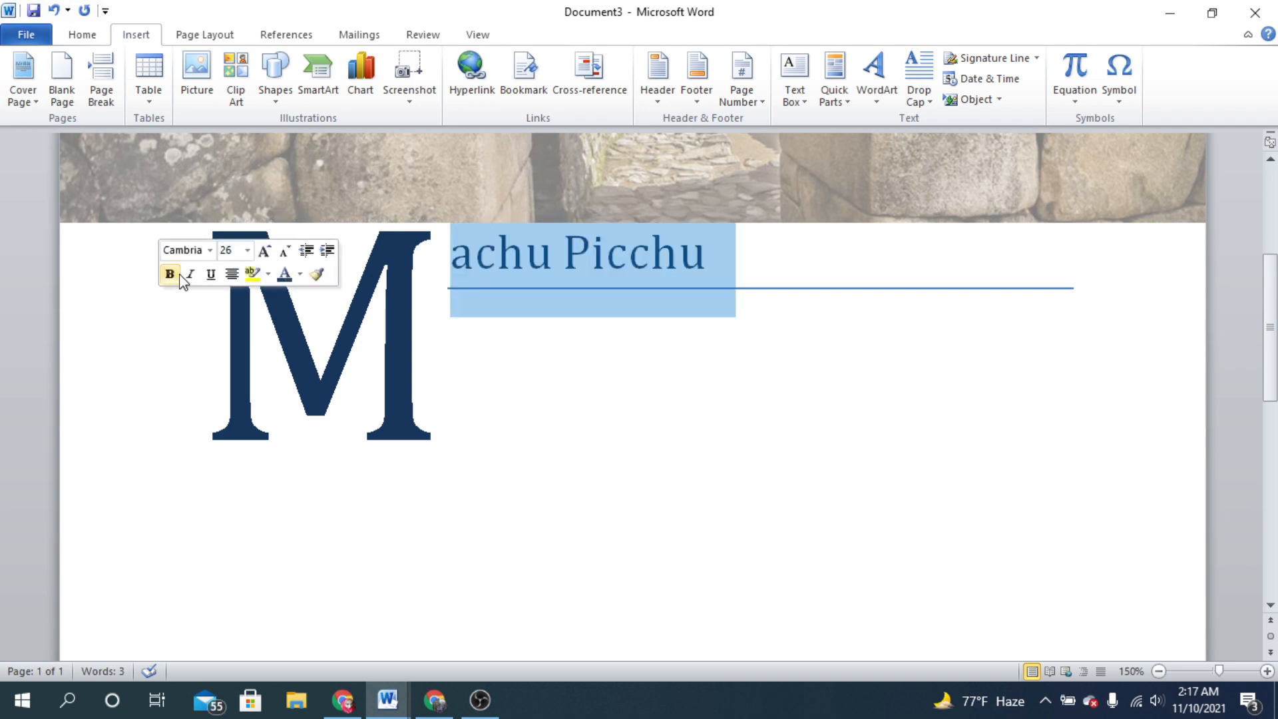
{"action": "left_click", "coordinate": [230, 286]}
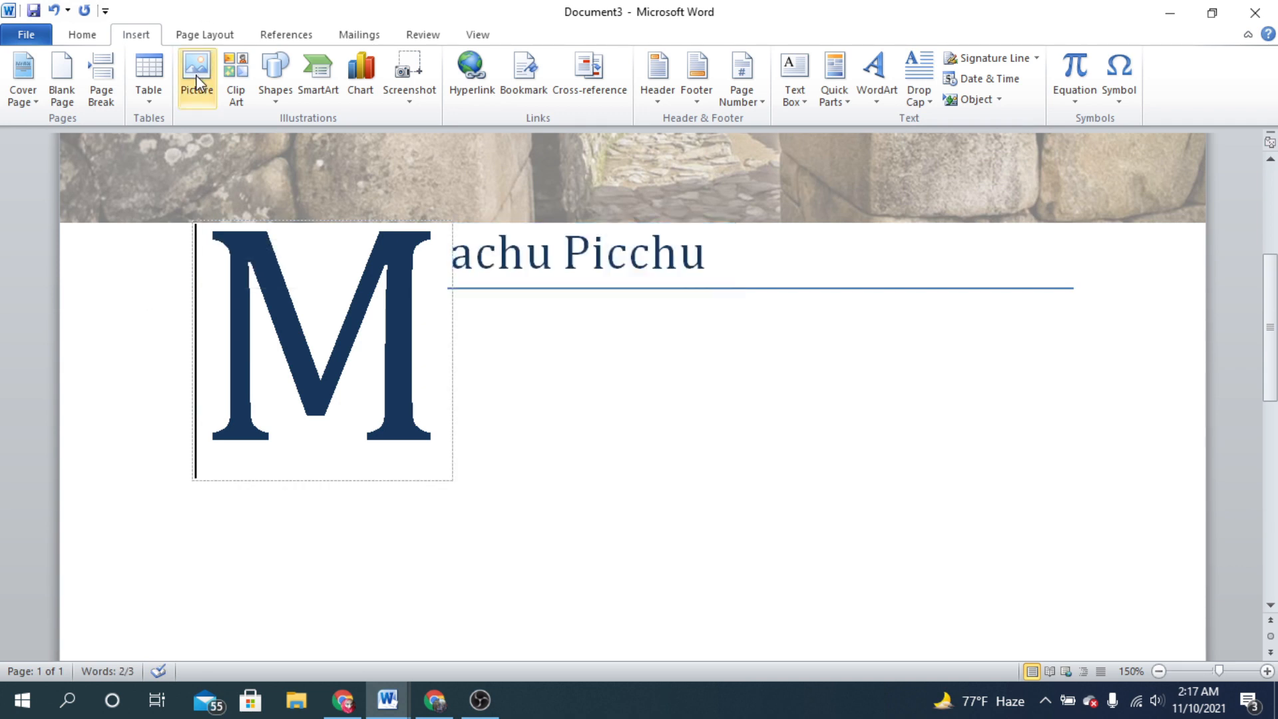
{"action": "left_click", "coordinate": [185, 40]}
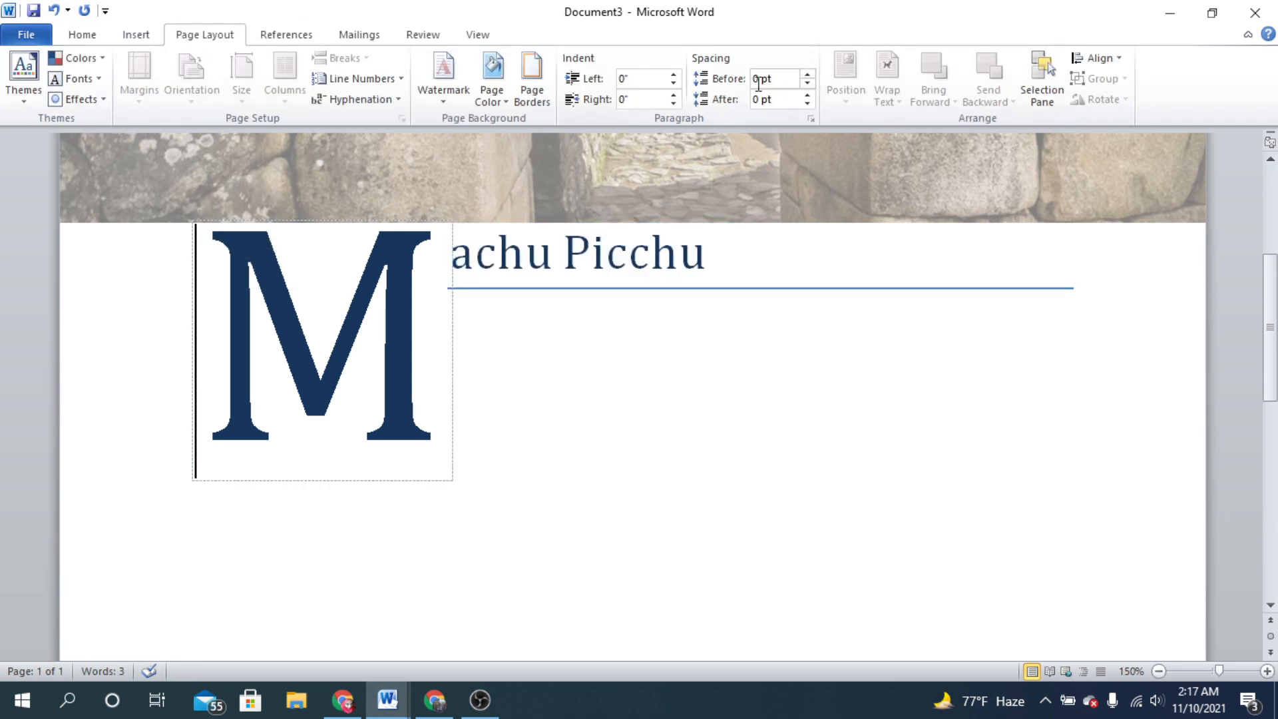
{"action": "left_click", "coordinate": [674, 76]}
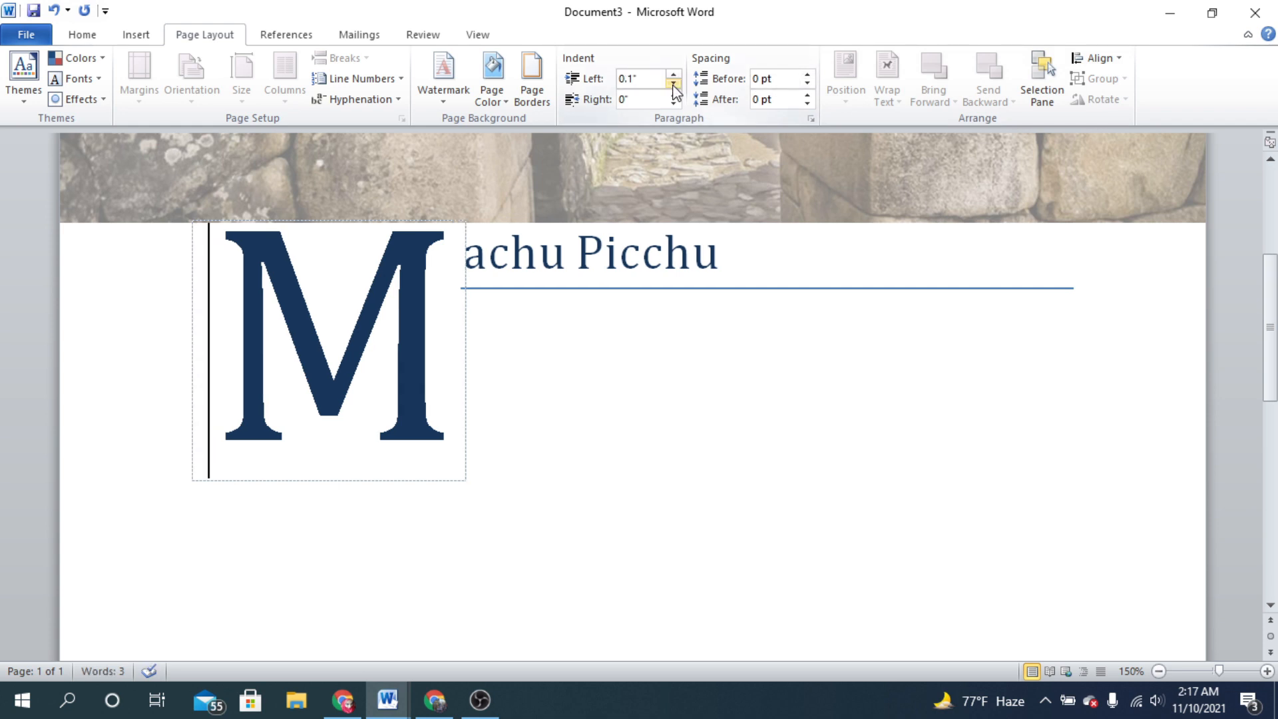
{"action": "left_click", "coordinate": [674, 84]}
{"action": "left_click", "coordinate": [674, 84]}
{"action": "left_click", "coordinate": [674, 84]}
{"action": "left_click", "coordinate": [674, 84]}
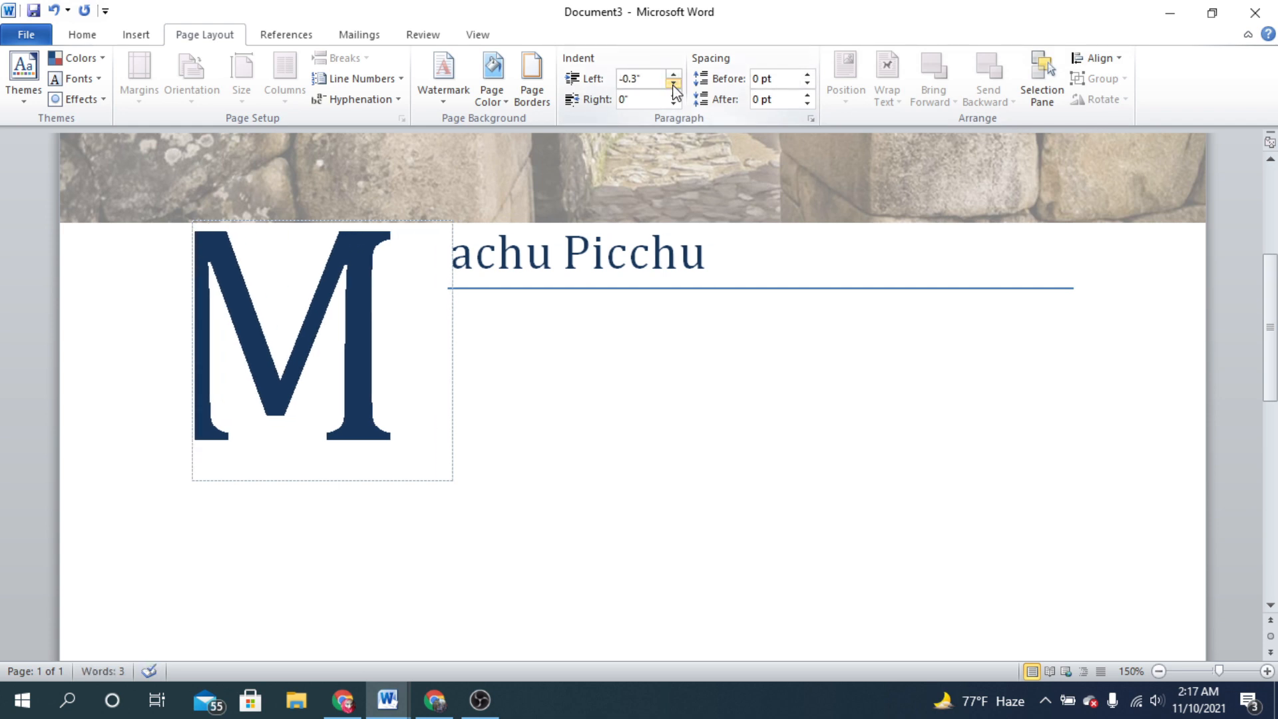
{"action": "left_click", "coordinate": [674, 75]}
{"action": "left_click", "coordinate": [673, 75]}
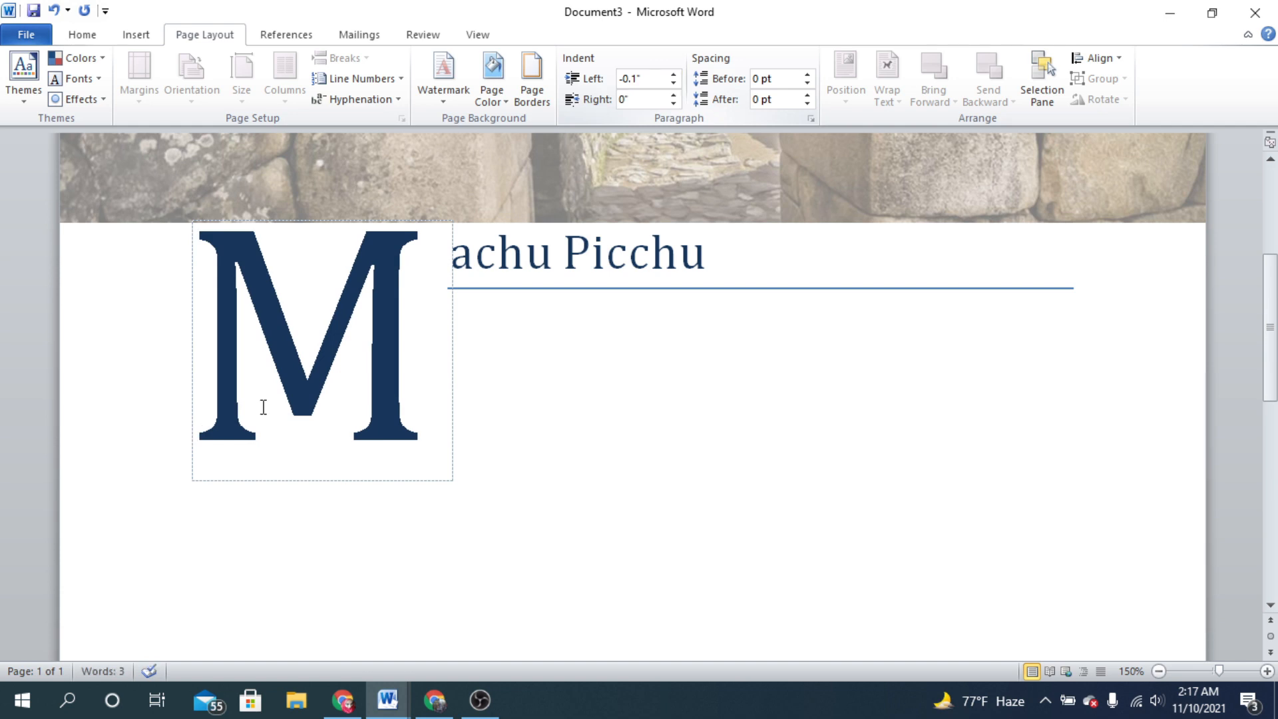
- Extend the drop cap's frame to the left edge of the page and set the drop cap's left indent to 0.3"
{"action": "left_click", "coordinate": [193, 330]}
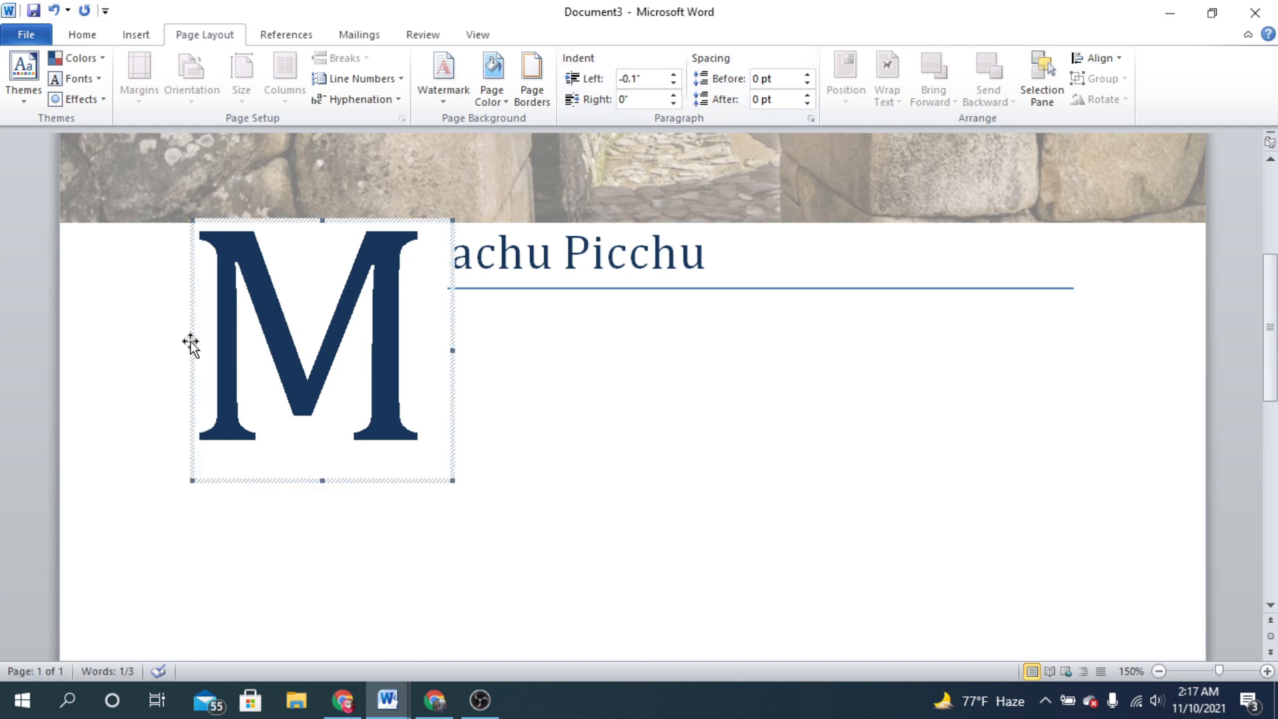
{"action": "left_click_drag", "start_coordinate": [192, 350], "coordinate": [58, 356]}
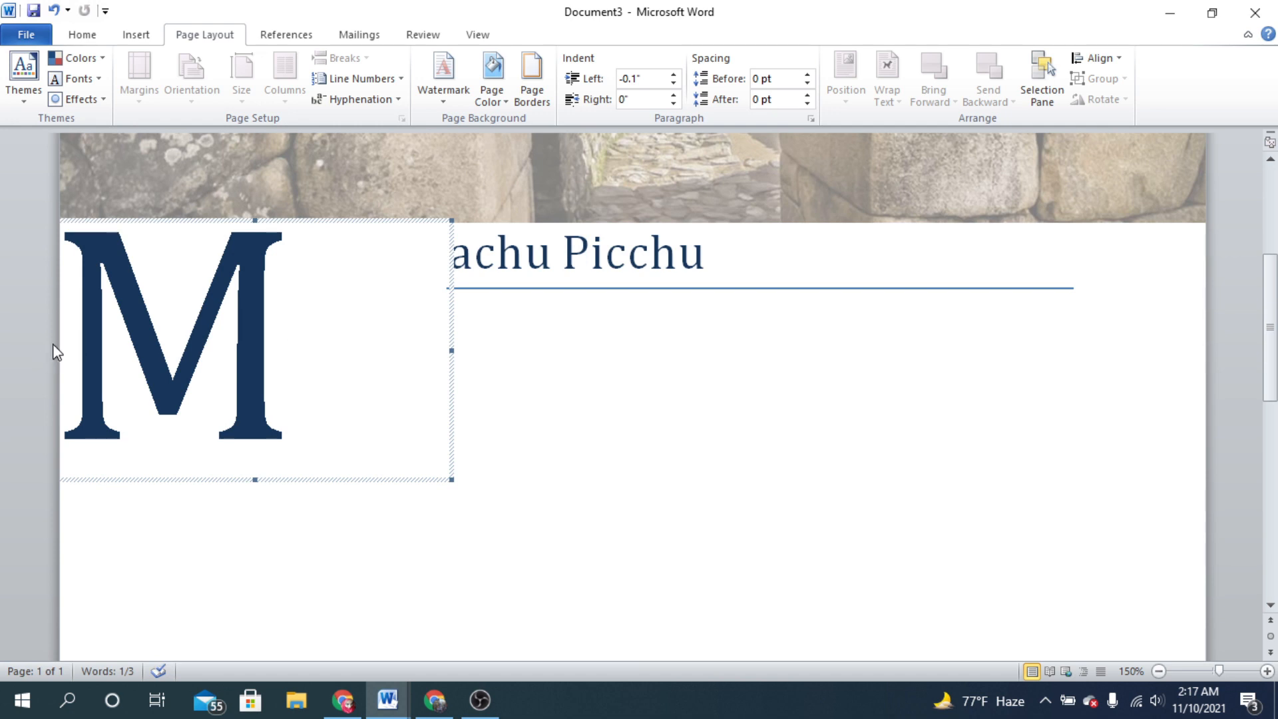
{"action": "left_click", "coordinate": [674, 76]}
{"action": "left_click", "coordinate": [674, 79]}
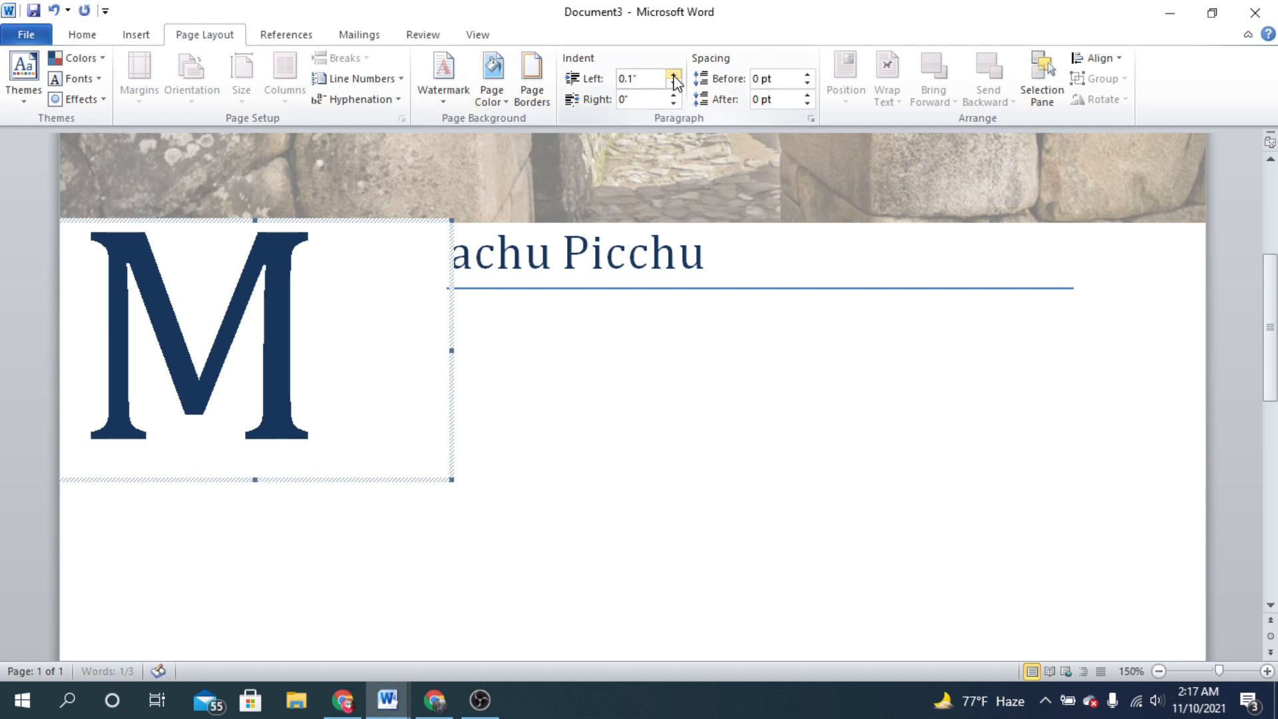
{"action": "left_click", "coordinate": [674, 79]}
{"action": "left_click", "coordinate": [674, 78]}
{"action": "left_click", "coordinate": [540, 260]}
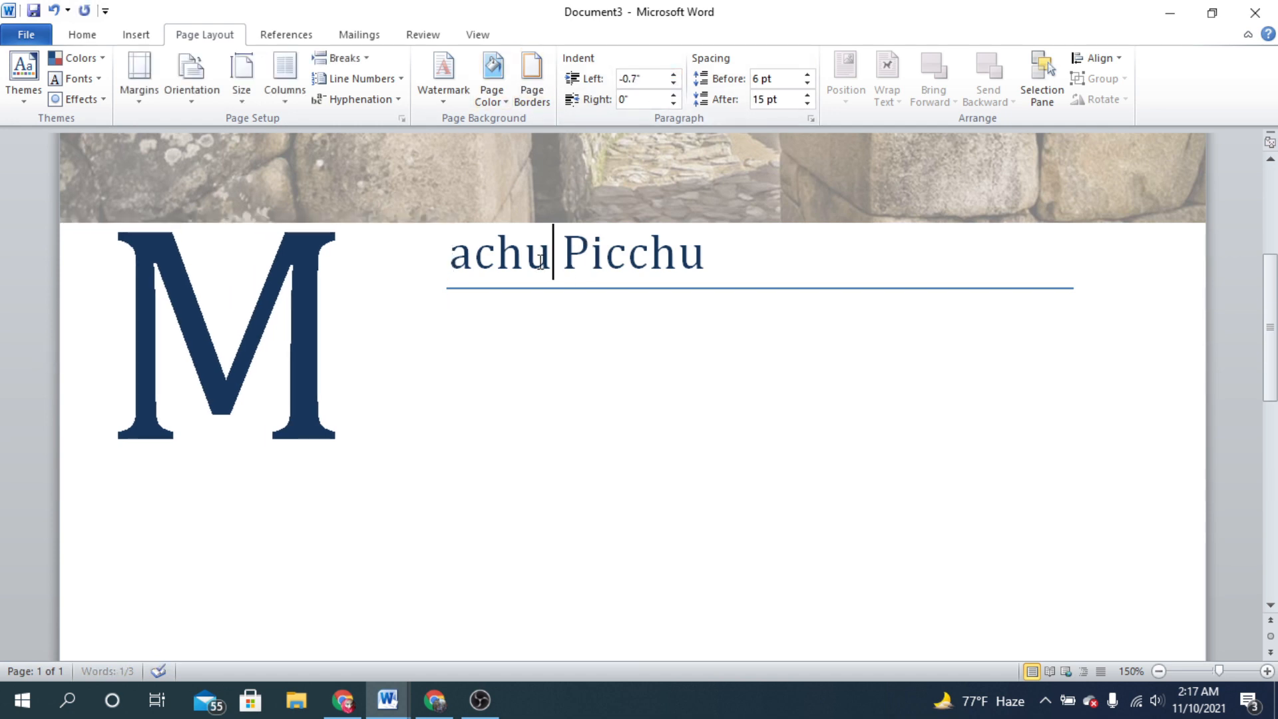
{"action": "left_click", "coordinate": [457, 262]}
{"action": "left_click", "coordinate": [463, 285]}
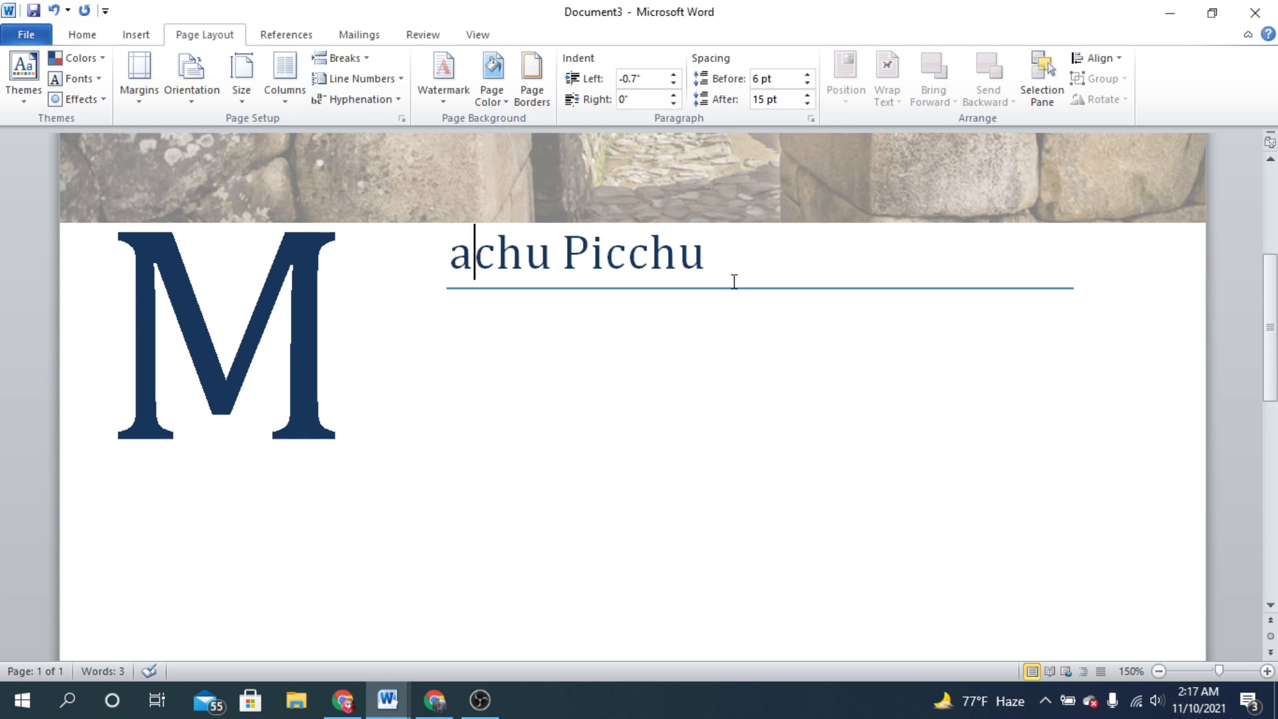
{"action": "left_click", "coordinate": [448, 265]}
{"action": "left_click", "coordinate": [463, 254]}
{"action": "left_click", "coordinate": [429, 260]}
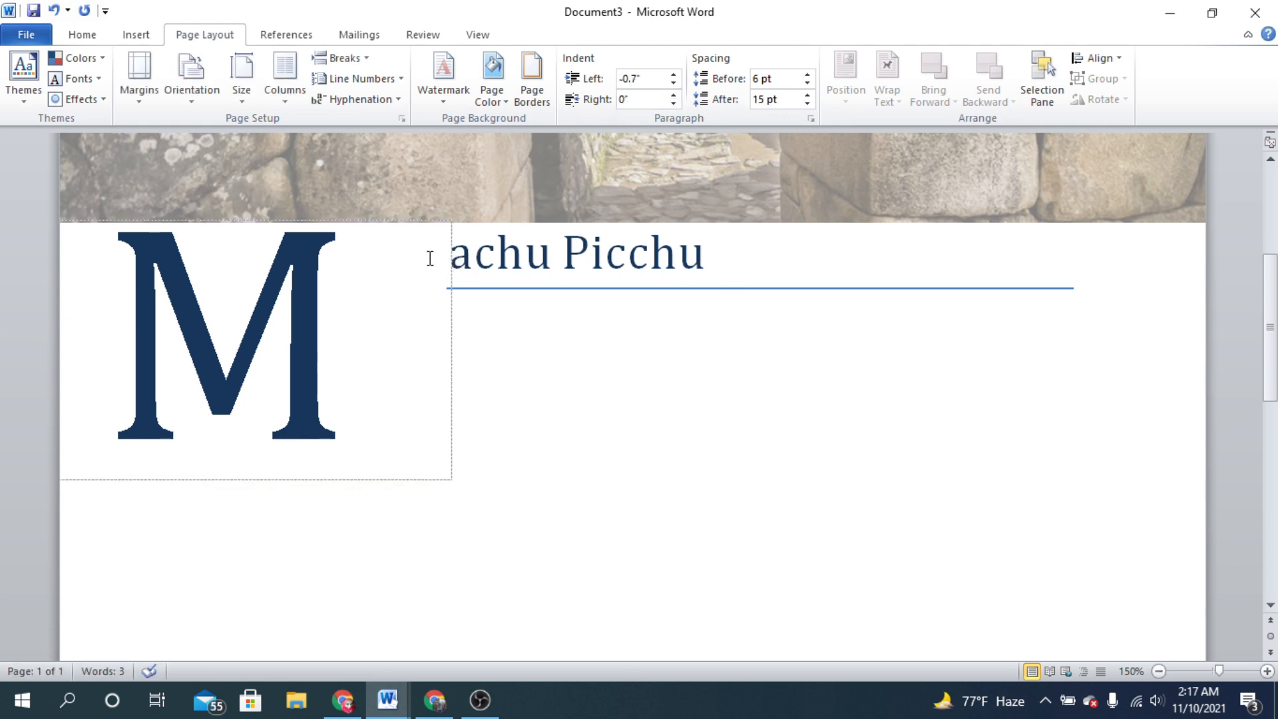
{"action": "left_click_drag", "start_coordinate": [439, 297], "coordinate": [291, 297]}
{"action": "left_click", "coordinate": [291, 297]}
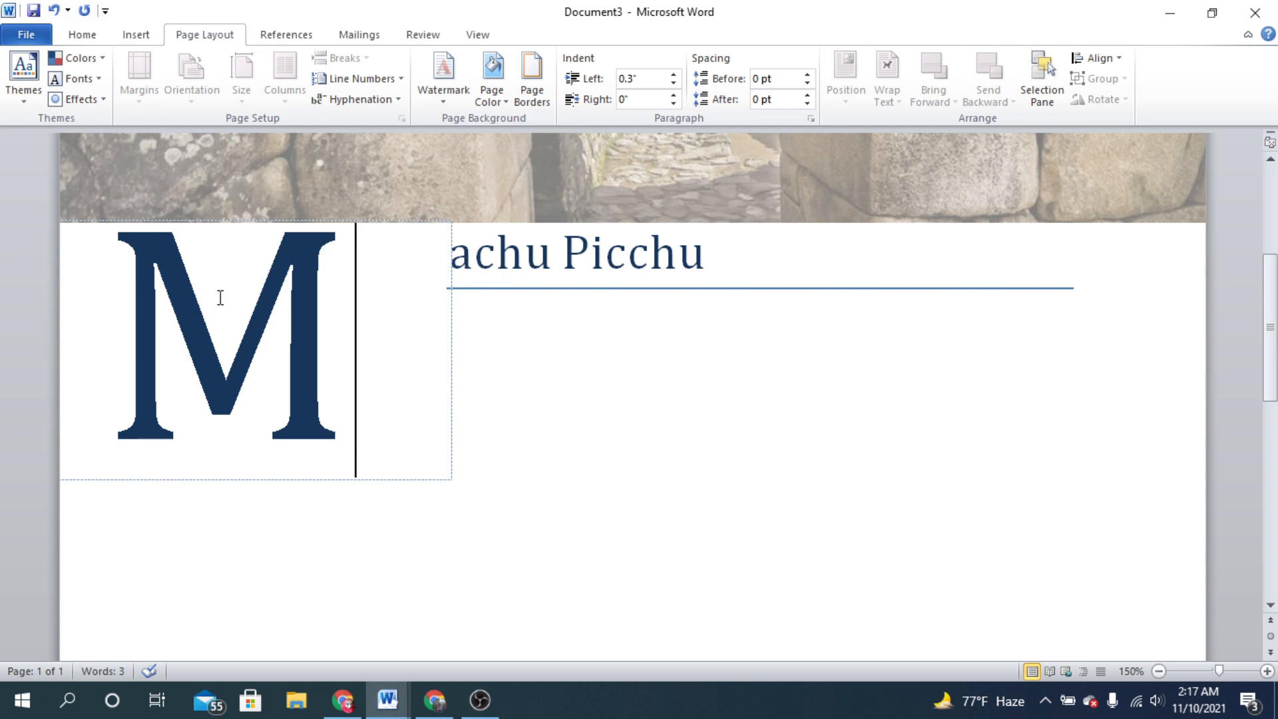
{"action": "left_click", "coordinate": [220, 297]}
{"action": "left_click", "coordinate": [426, 402]}
{"action": "left_click", "coordinate": [592, 408]}
{"action": "left_click", "coordinate": [297, 402]}
{"action": "double_click", "coordinate": [297, 402]}
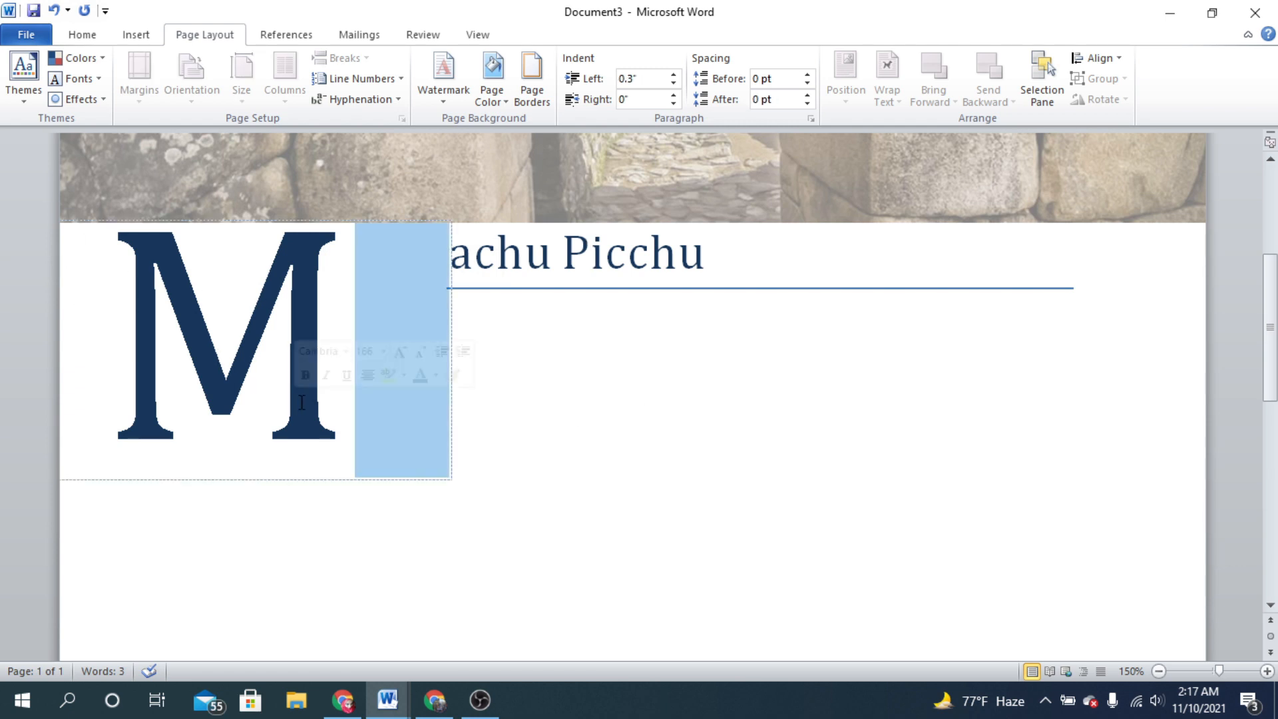
- Narrow the drop cap's frame from its right side to about 2.06" wide, bringing the title text close to the M
{"action": "left_click", "coordinate": [450, 306]}
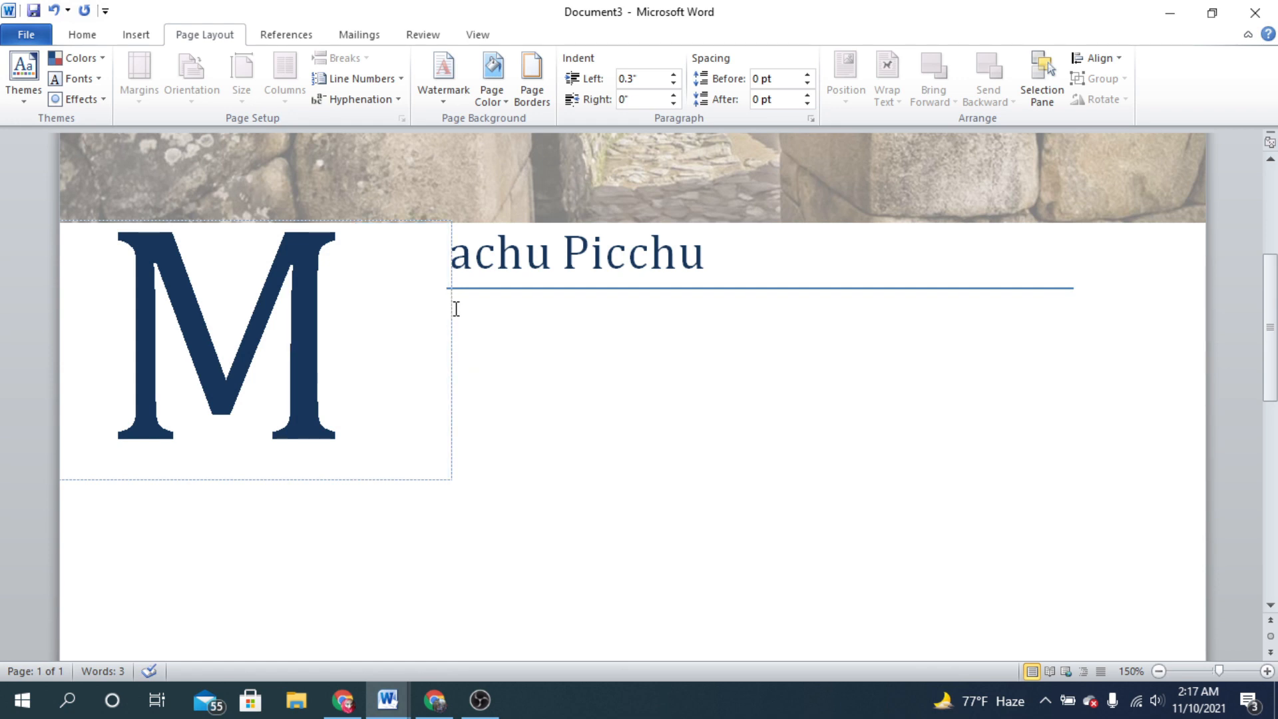
{"action": "double_click", "coordinate": [450, 311]}
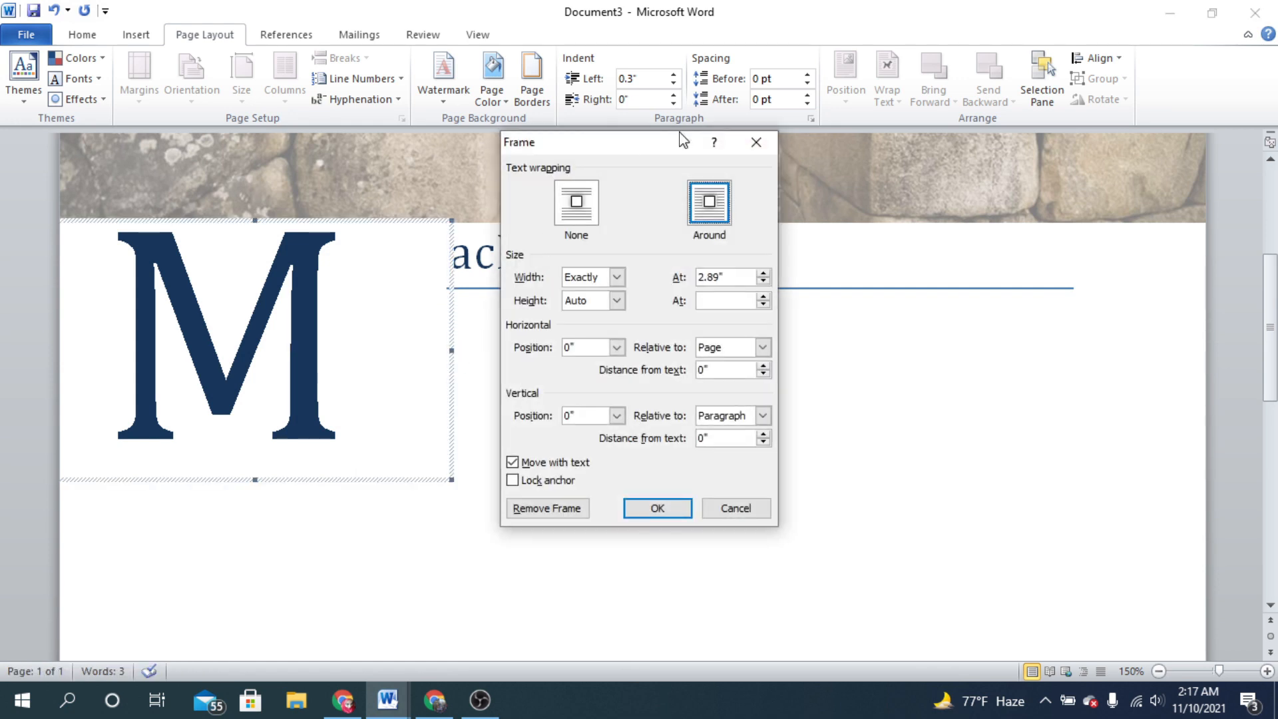
{"action": "left_click", "coordinate": [755, 142]}
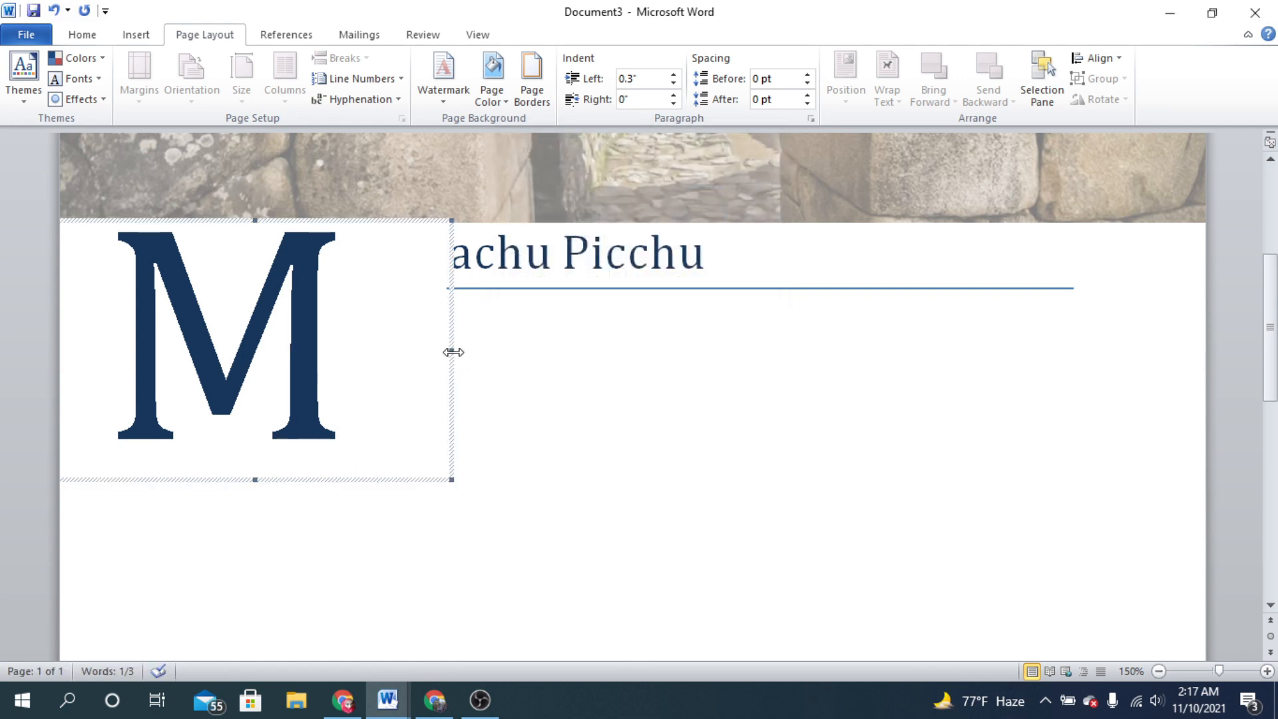
{"action": "left_click_drag", "start_coordinate": [452, 359], "coordinate": [354, 360]}
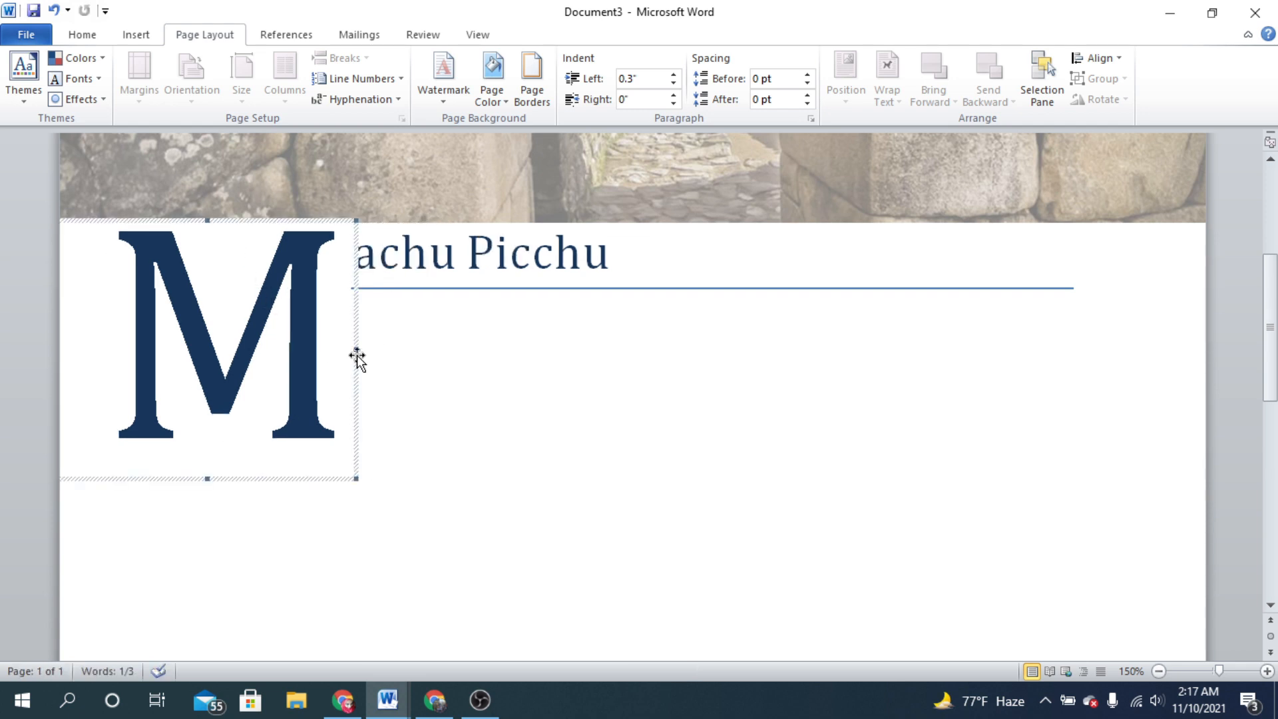
{"action": "left_click_drag", "start_coordinate": [354, 350], "coordinate": [338, 352]}
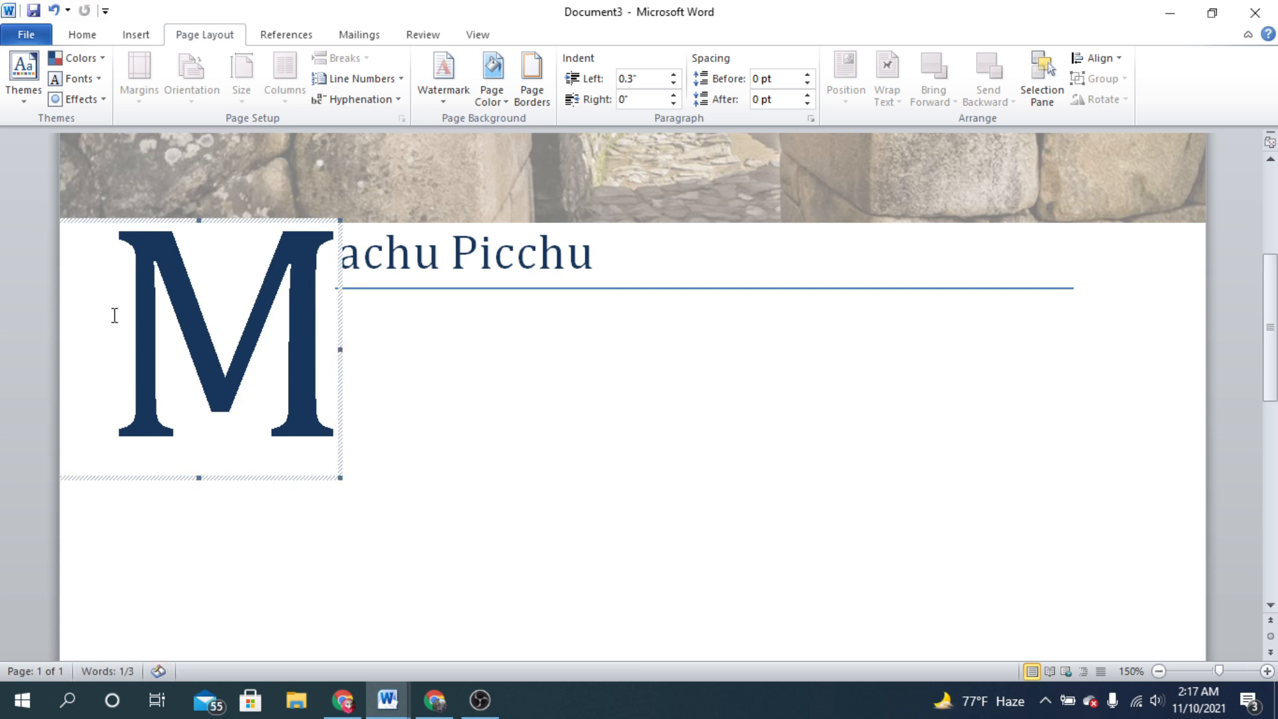
{"action": "left_click", "coordinate": [86, 340]}
{"action": "left_click", "coordinate": [422, 408]}
{"action": "left_click", "coordinate": [283, 320]}
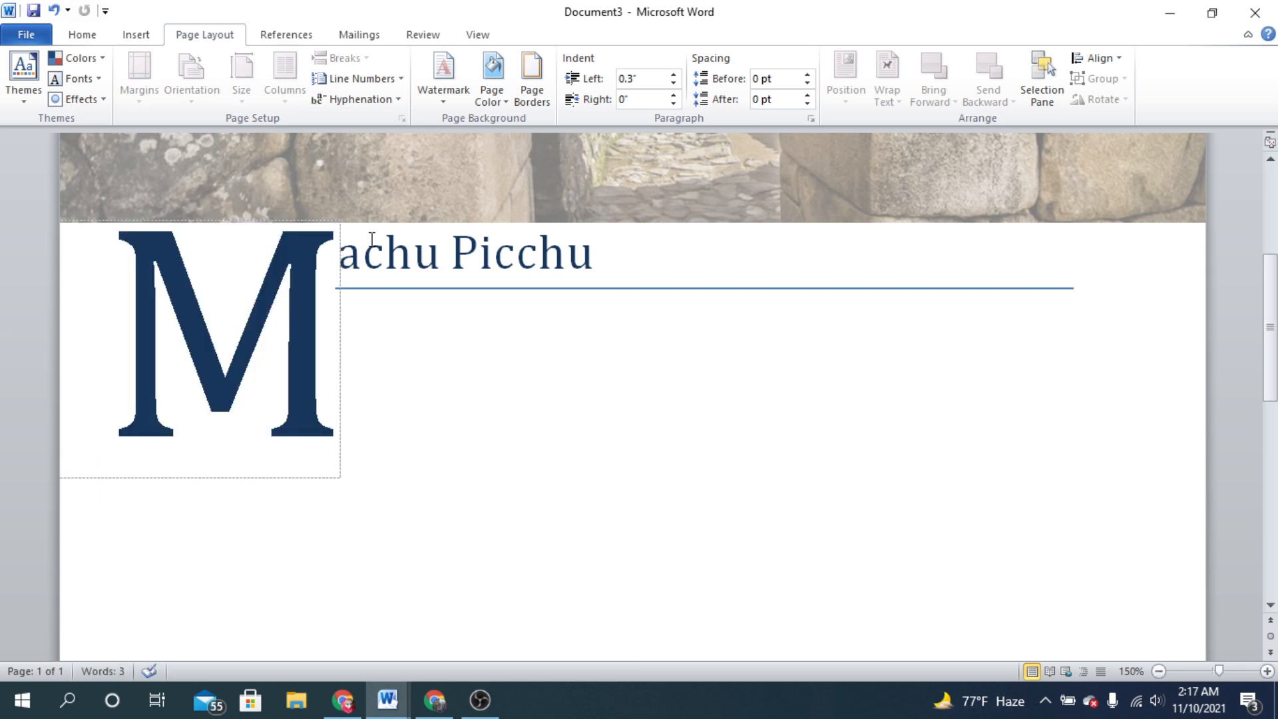
{"action": "left_click", "coordinate": [562, 353]}
{"action": "left_click", "coordinate": [270, 272]}
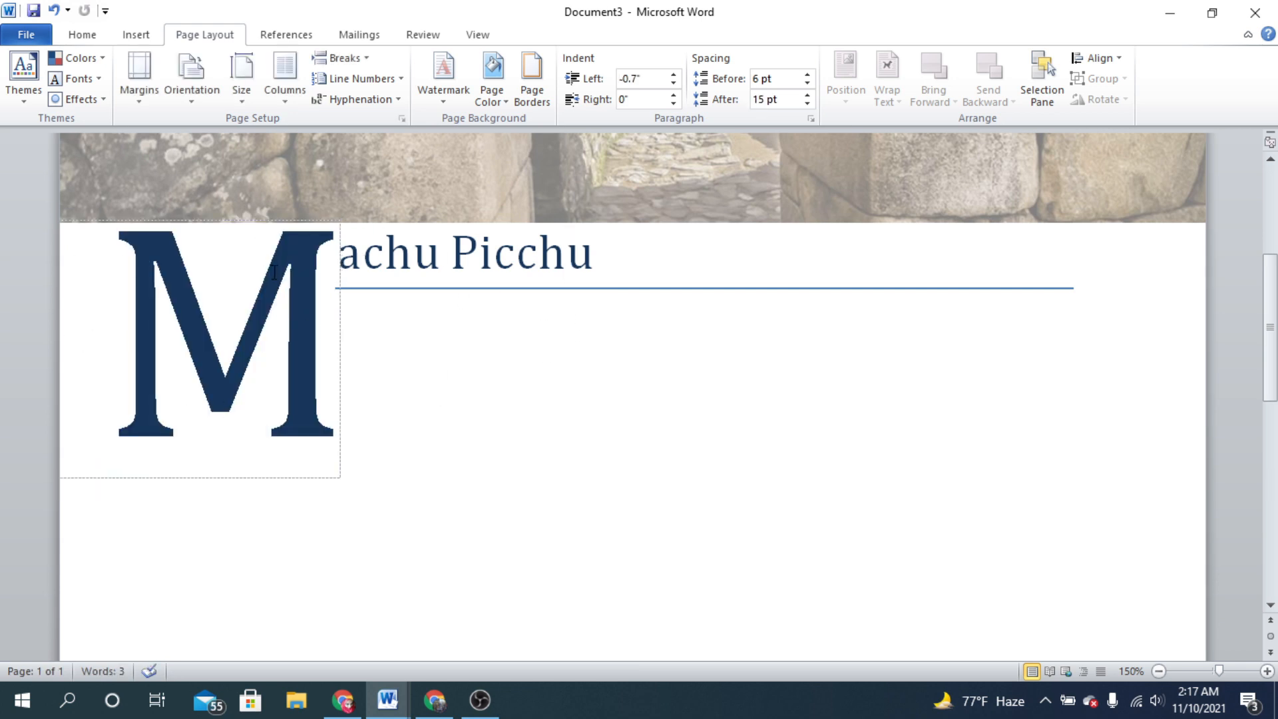
- Widen the drop cap's frame on its right side, and narrow it back until the title text sits close to the M
{"action": "double_click", "coordinate": [341, 342]}
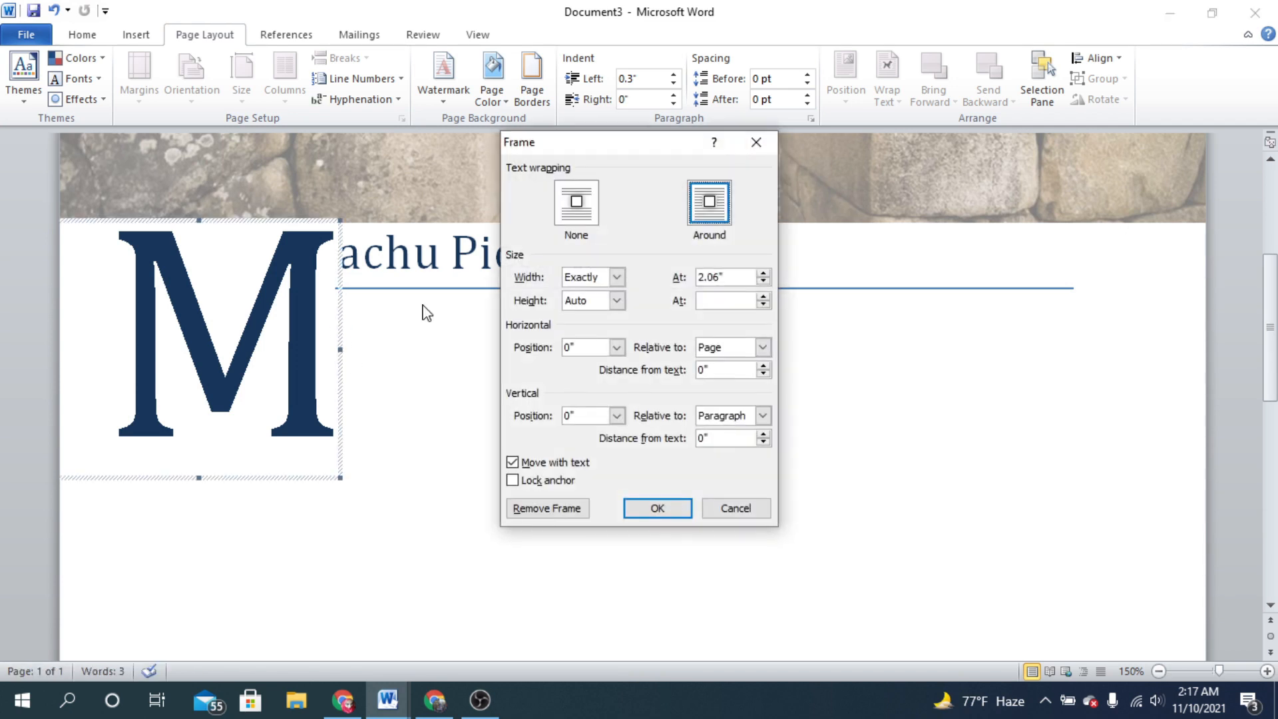
{"action": "left_click", "coordinate": [758, 141]}
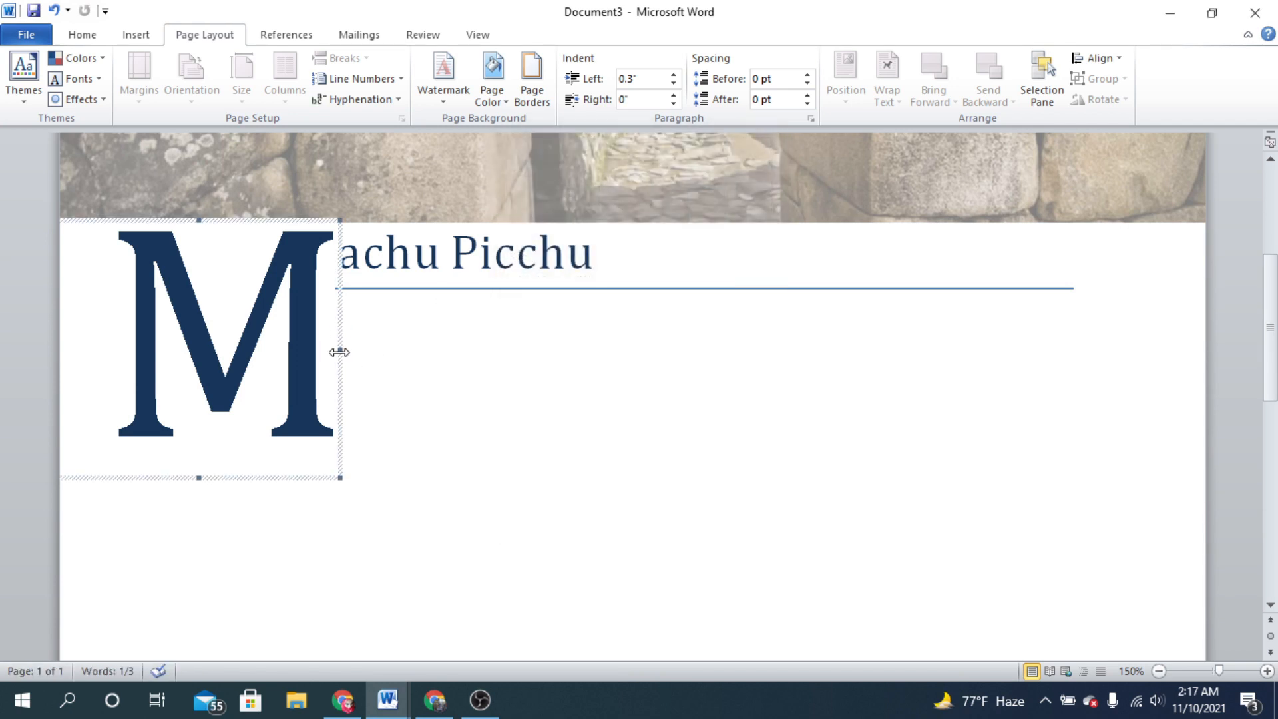
{"action": "left_click_drag", "start_coordinate": [339, 352], "coordinate": [499, 351]}
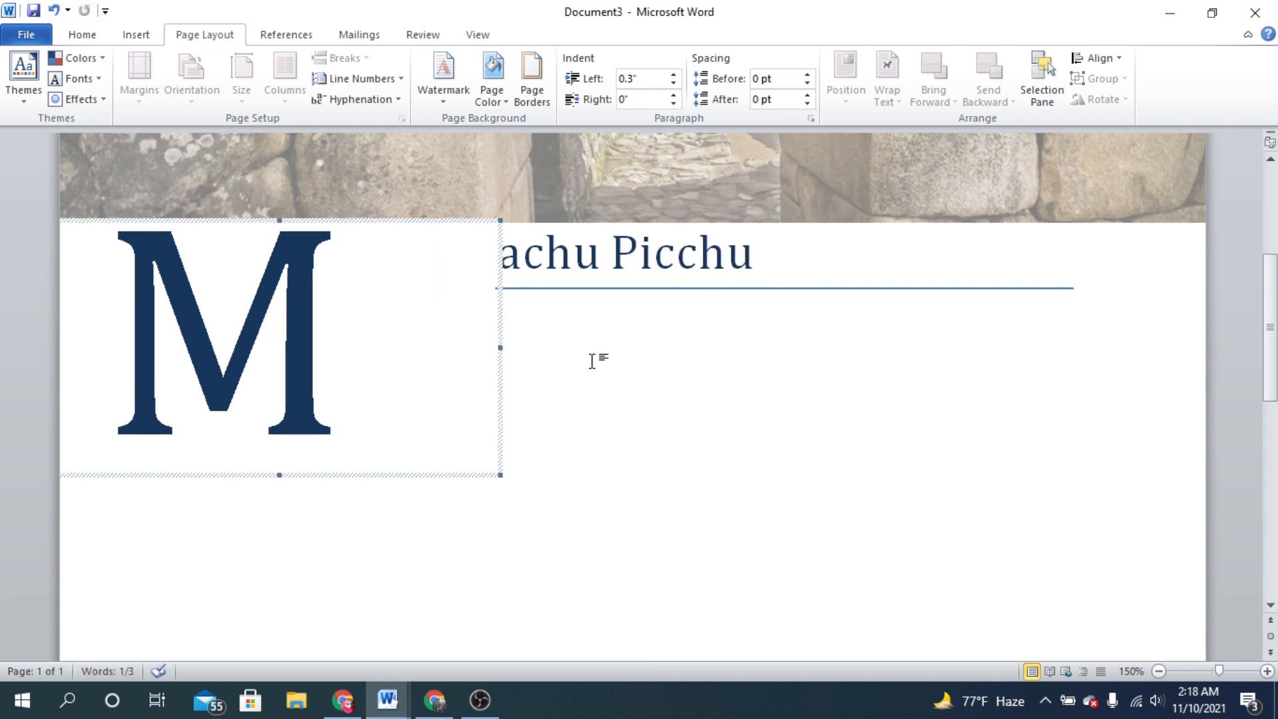
{"action": "left_click_drag", "start_coordinate": [501, 348], "coordinate": [337, 346]}
{"action": "left_click", "coordinate": [460, 326]}
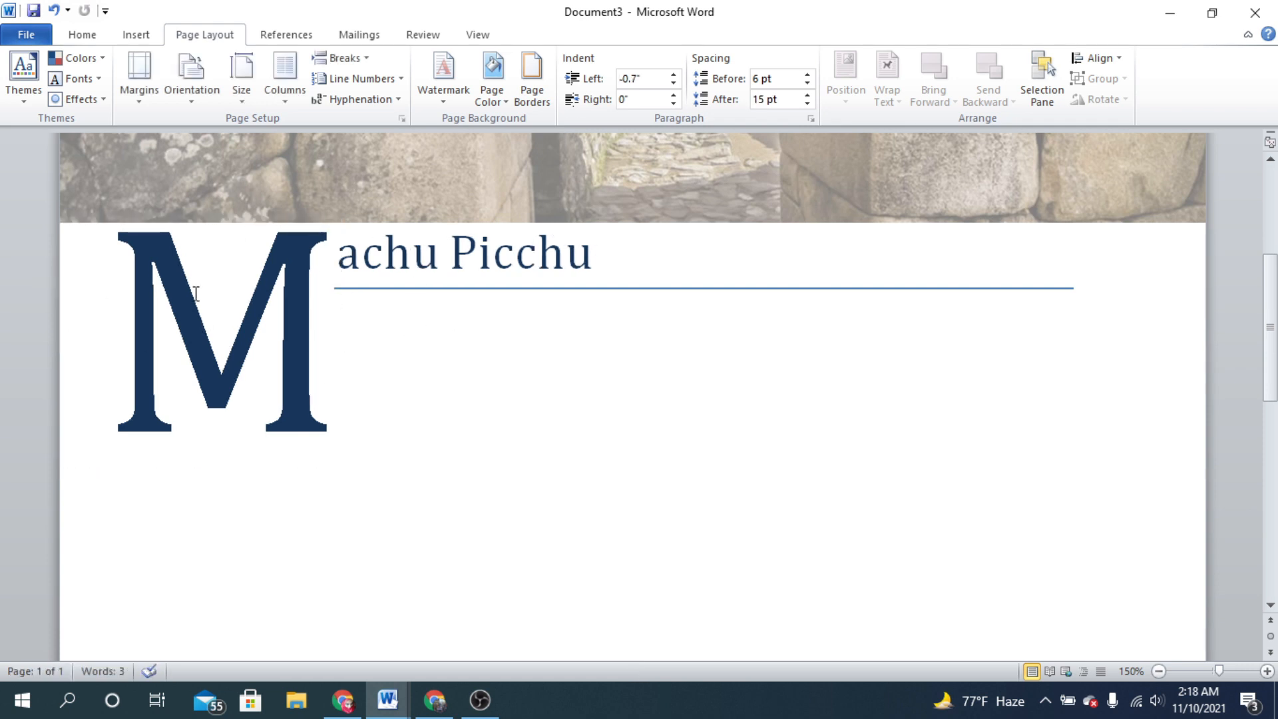
{"action": "left_click", "coordinate": [340, 320]}
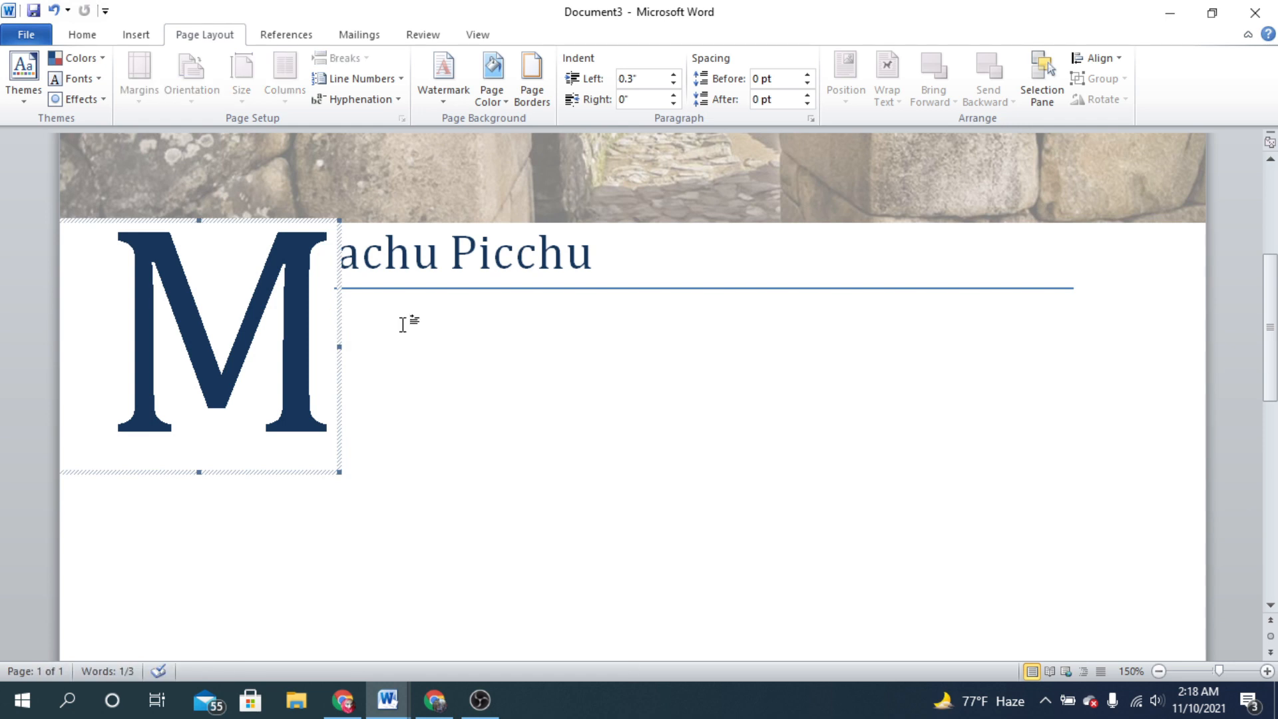
{"action": "left_click", "coordinate": [413, 321]}
{"action": "left_click", "coordinate": [355, 334]}
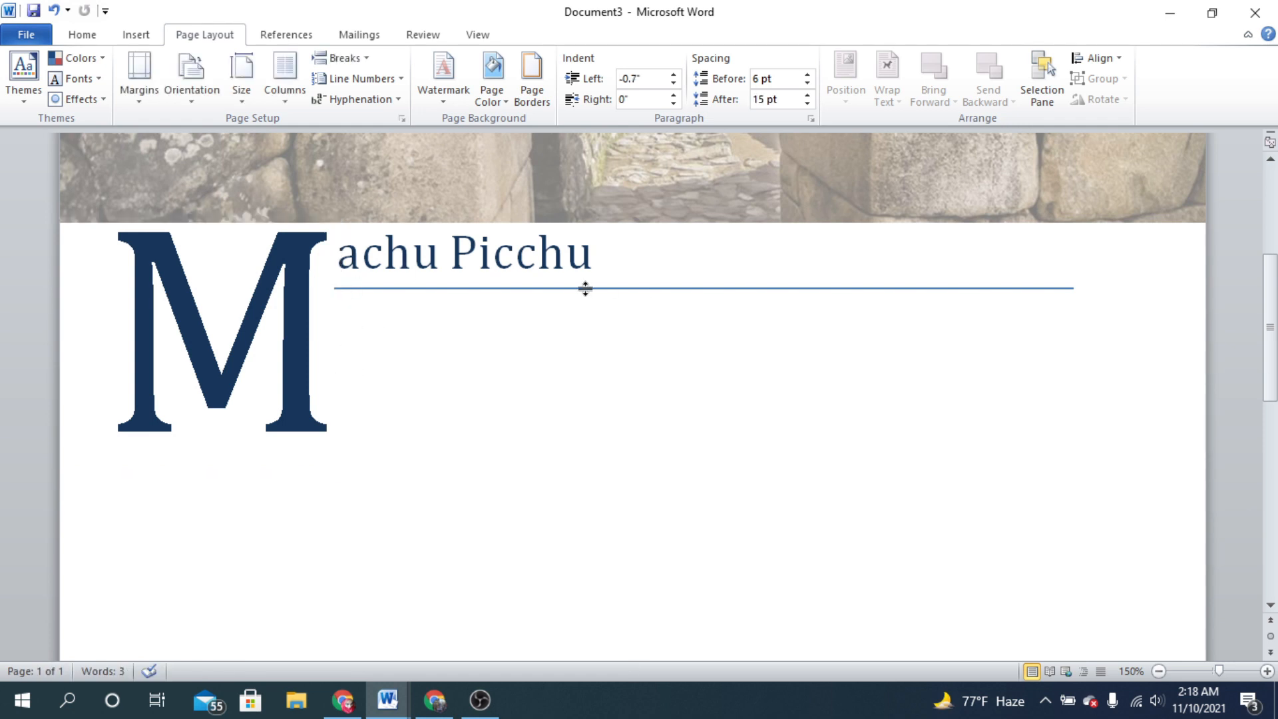
- Add a new empty paragraph after the "Machu Picchu" title
{"action": "left_click", "coordinate": [637, 255]}
{"action": "key", "text": "Return"}
{"action": "left_click", "coordinate": [94, 39]}
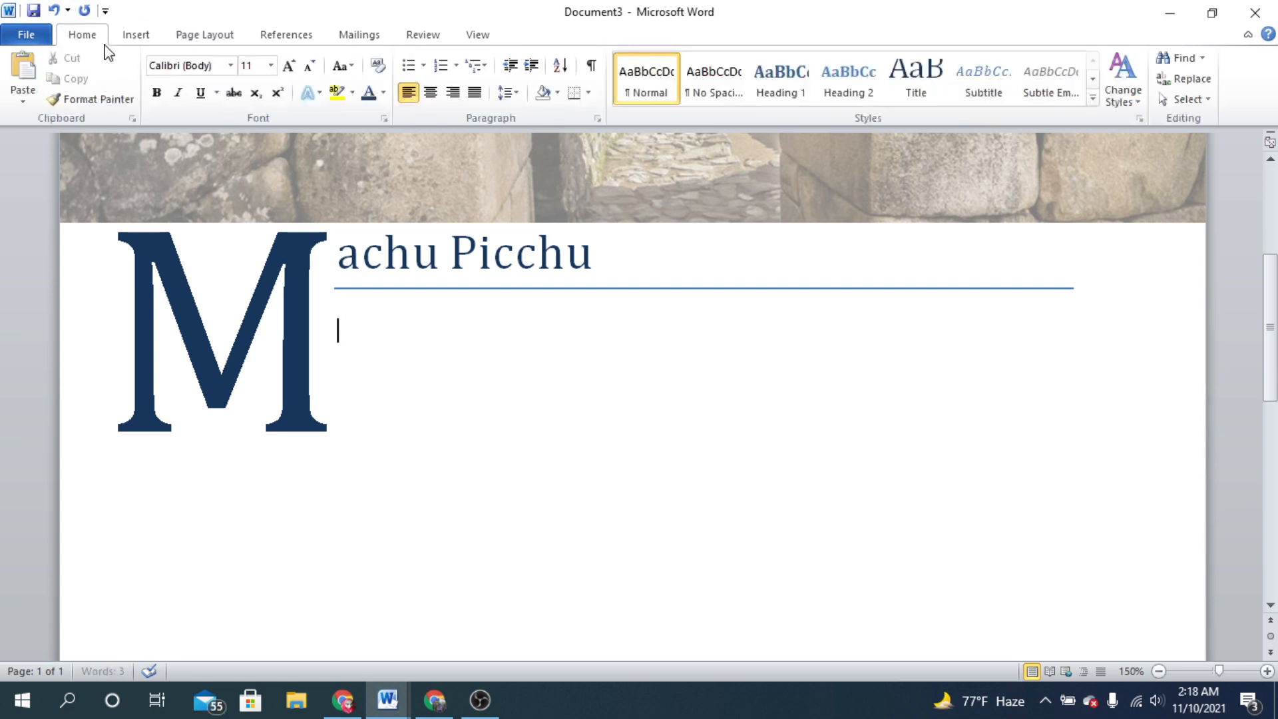
{"action": "left_click", "coordinate": [271, 69]}
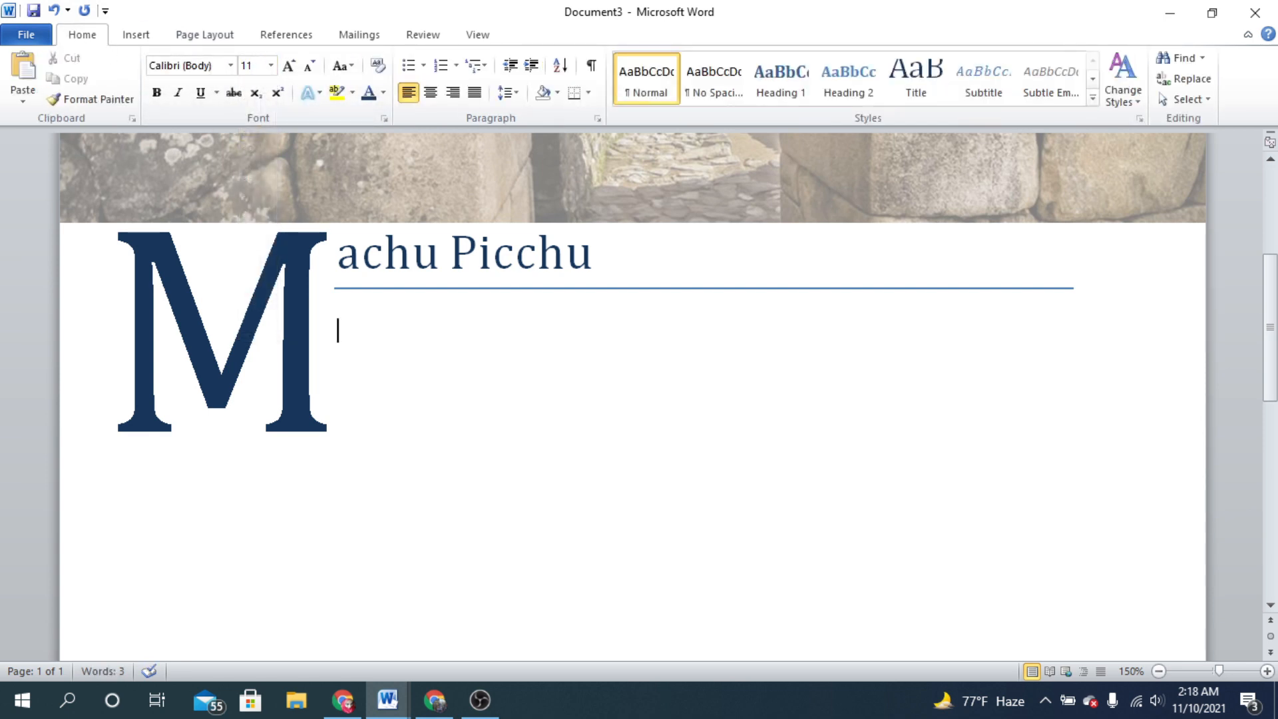
- Paste the copied Machu Picchu description into the empty paragraph below the title, keeping text only
{"action": "key", "text": "alt+Tab"}
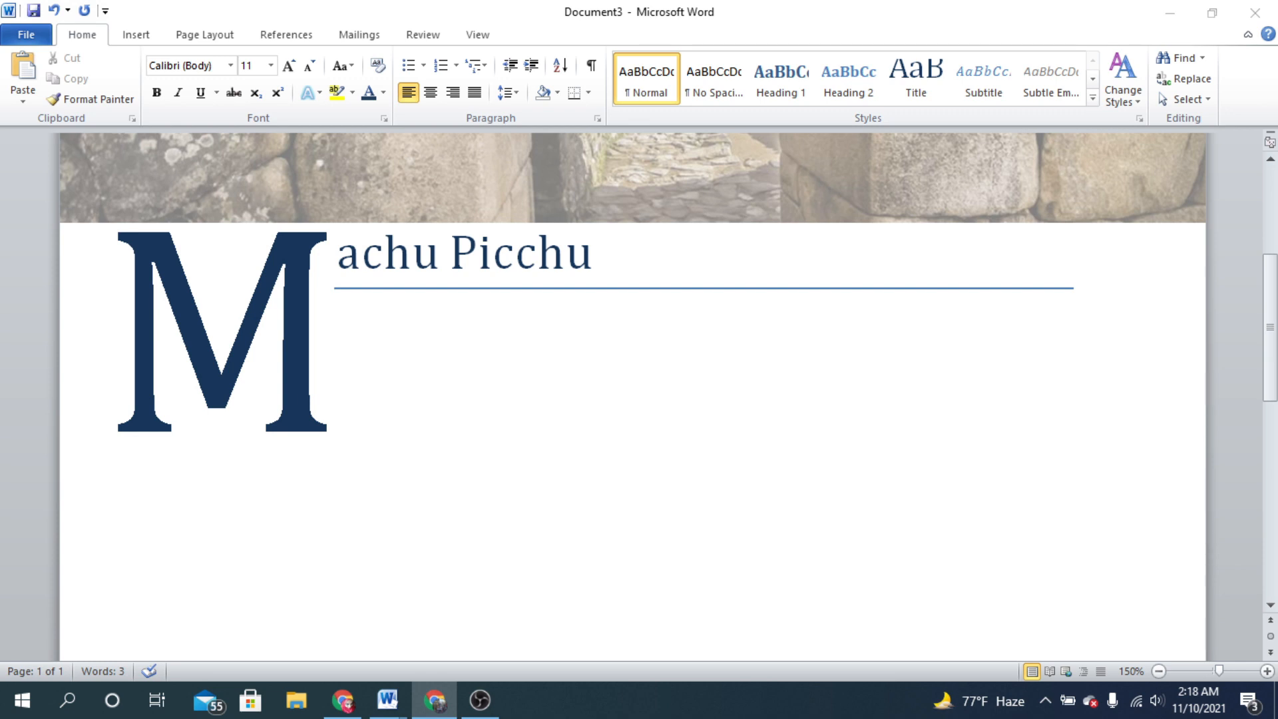
{"action": "left_click", "coordinate": [338, 331]}
{"action": "right_click", "coordinate": [351, 331]}
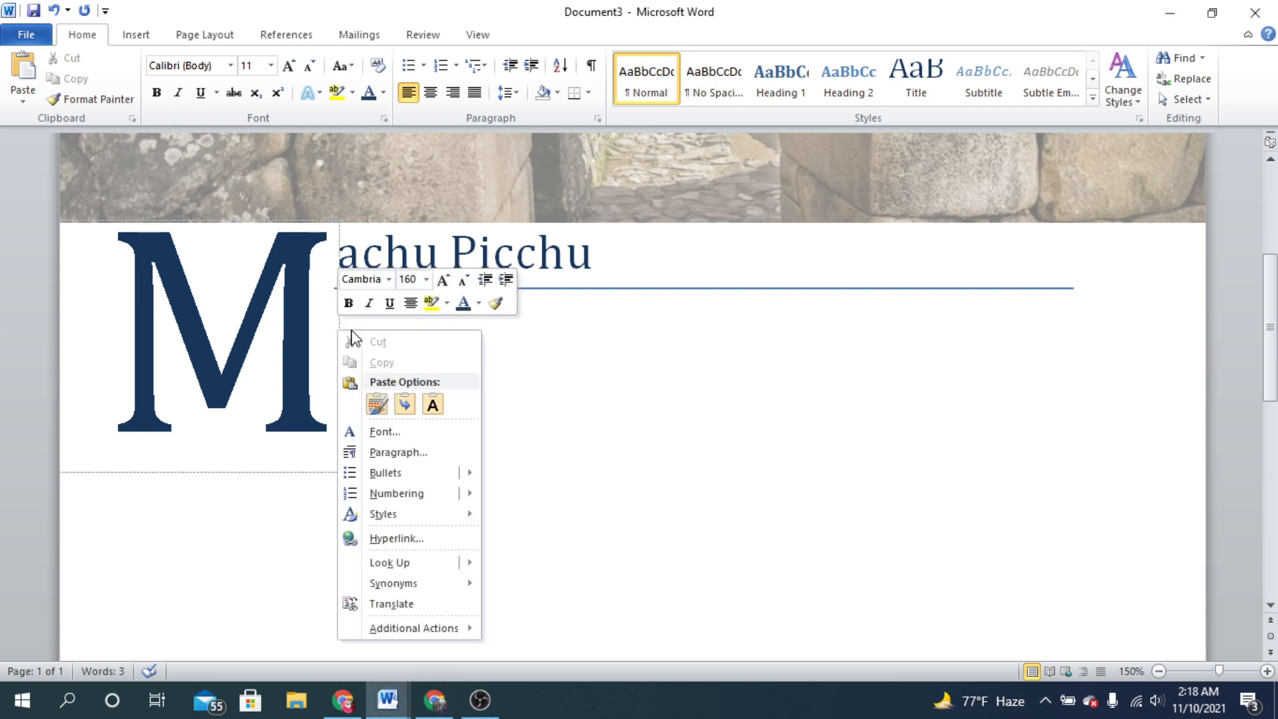
{"action": "right_click", "coordinate": [371, 327]}
{"action": "right_click", "coordinate": [345, 320]}
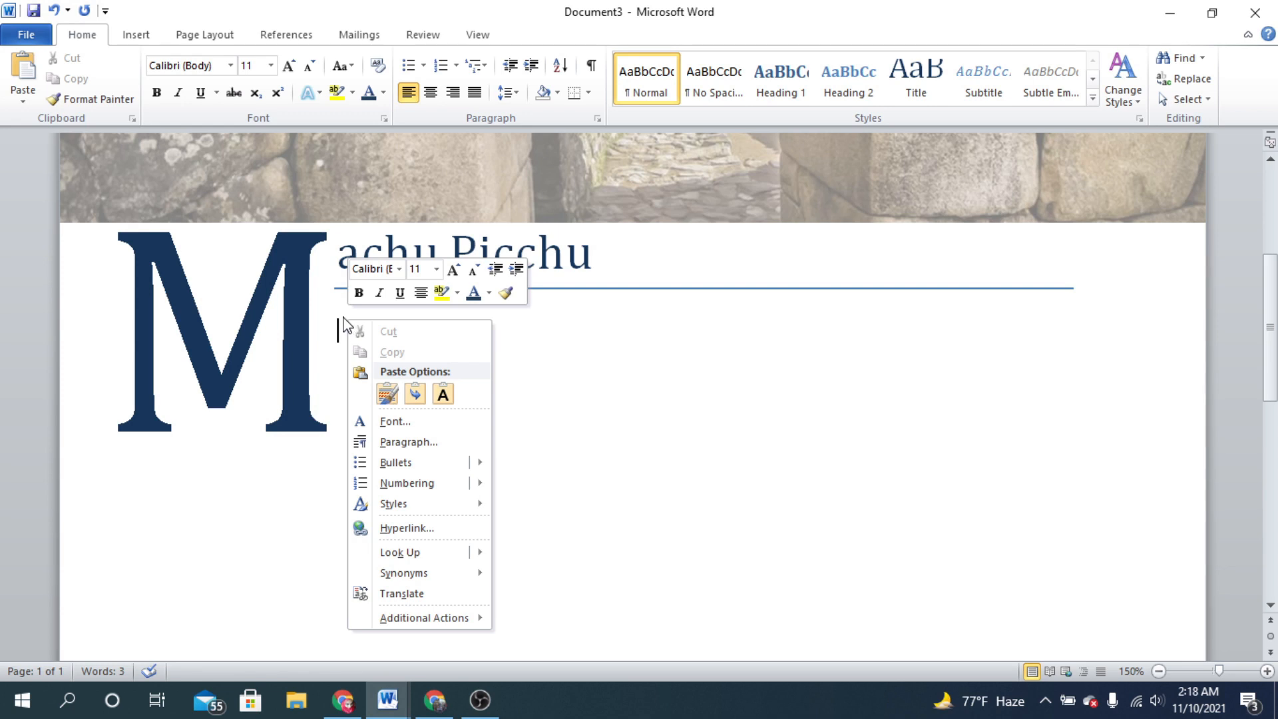
{"action": "left_click", "coordinate": [388, 396]}
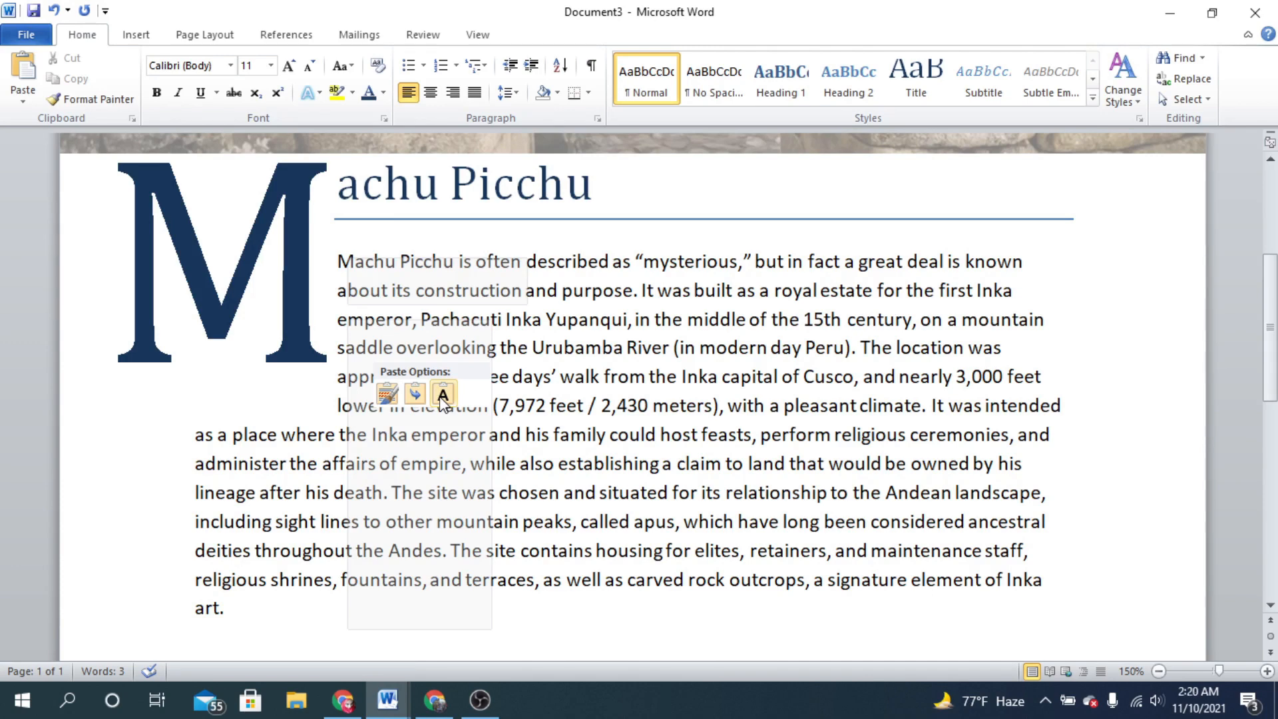
{"action": "left_click", "coordinate": [443, 394]}
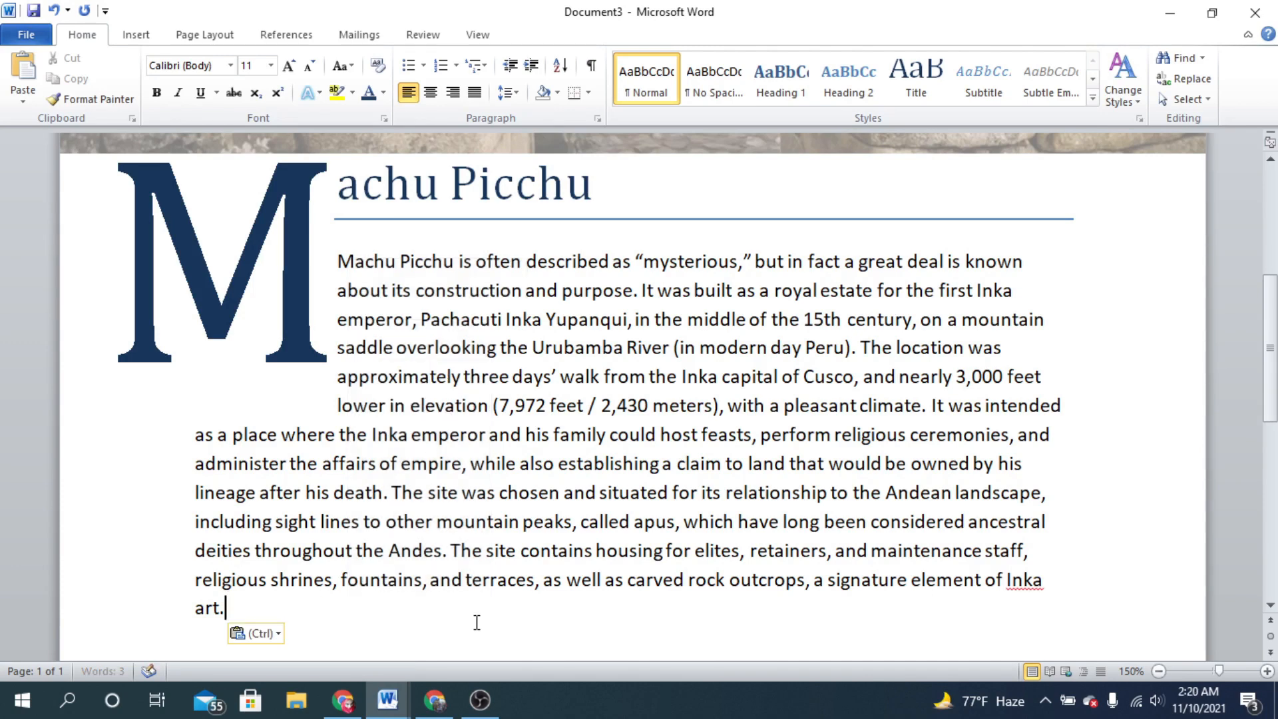
{"action": "scroll", "coordinate": [500, 606], "scroll_direction": "down", "scroll_amount": 1}
{"action": "scroll", "coordinate": [477, 547], "scroll_direction": "up", "scroll_amount": 1}
- Change the font of the whole description paragraph to Adobe Arabic
{"action": "left_click", "coordinate": [472, 320]}
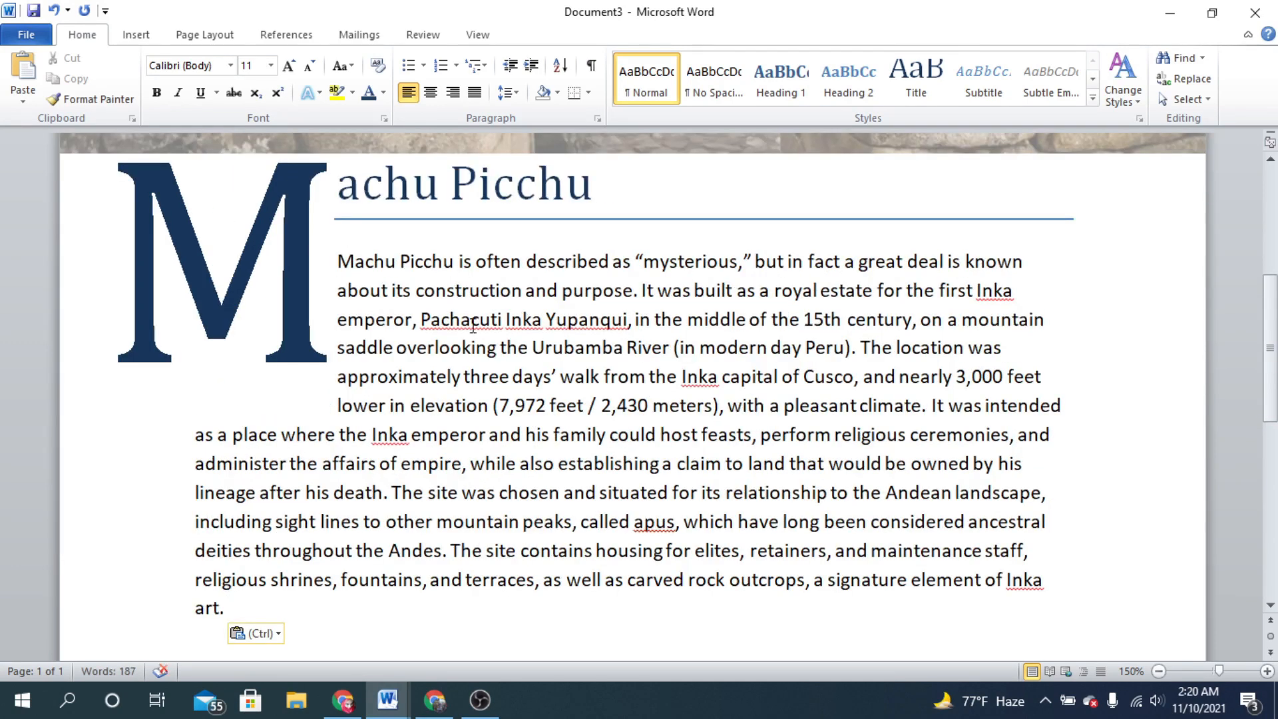
{"action": "scroll", "coordinate": [572, 494], "scroll_direction": "down", "scroll_amount": 2}
{"action": "scroll", "coordinate": [542, 499], "scroll_direction": "up", "scroll_amount": 2}
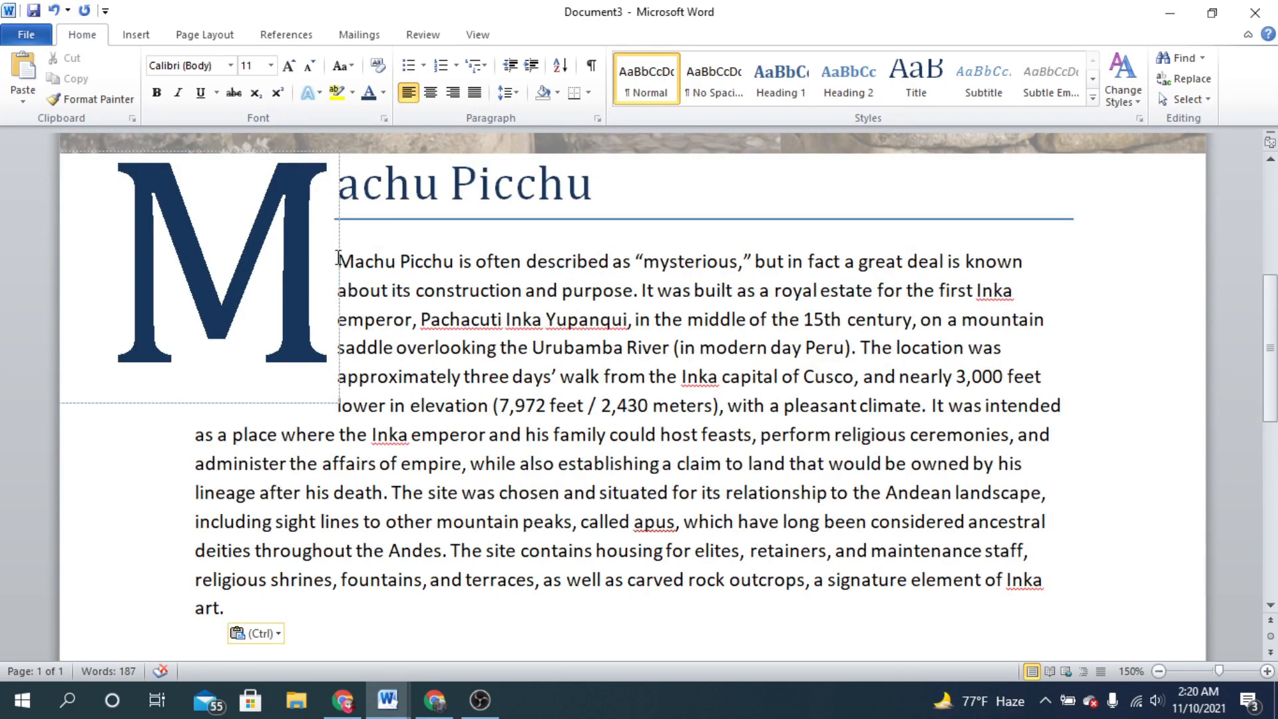
{"action": "left_click_drag", "start_coordinate": [338, 200], "coordinate": [706, 537]}
{"action": "left_click", "coordinate": [697, 580]}
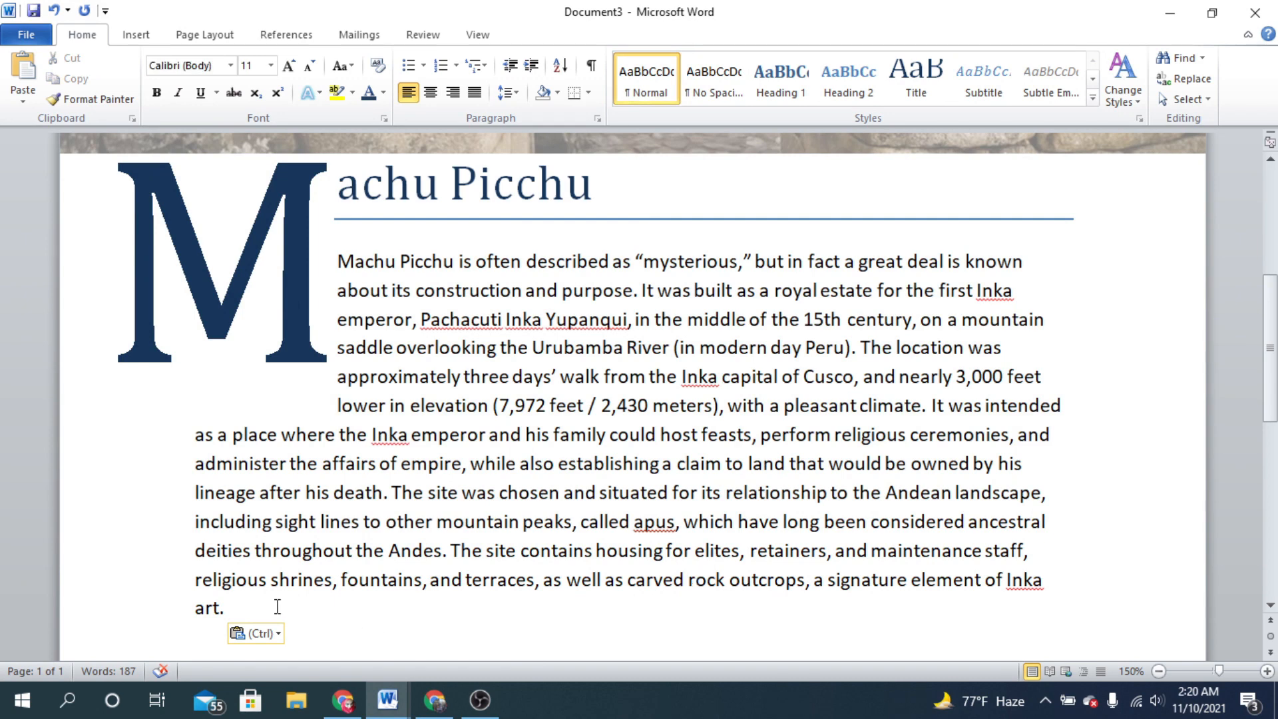
{"action": "left_click_drag", "start_coordinate": [277, 606], "coordinate": [337, 261]}
{"action": "left_click", "coordinate": [231, 65]}
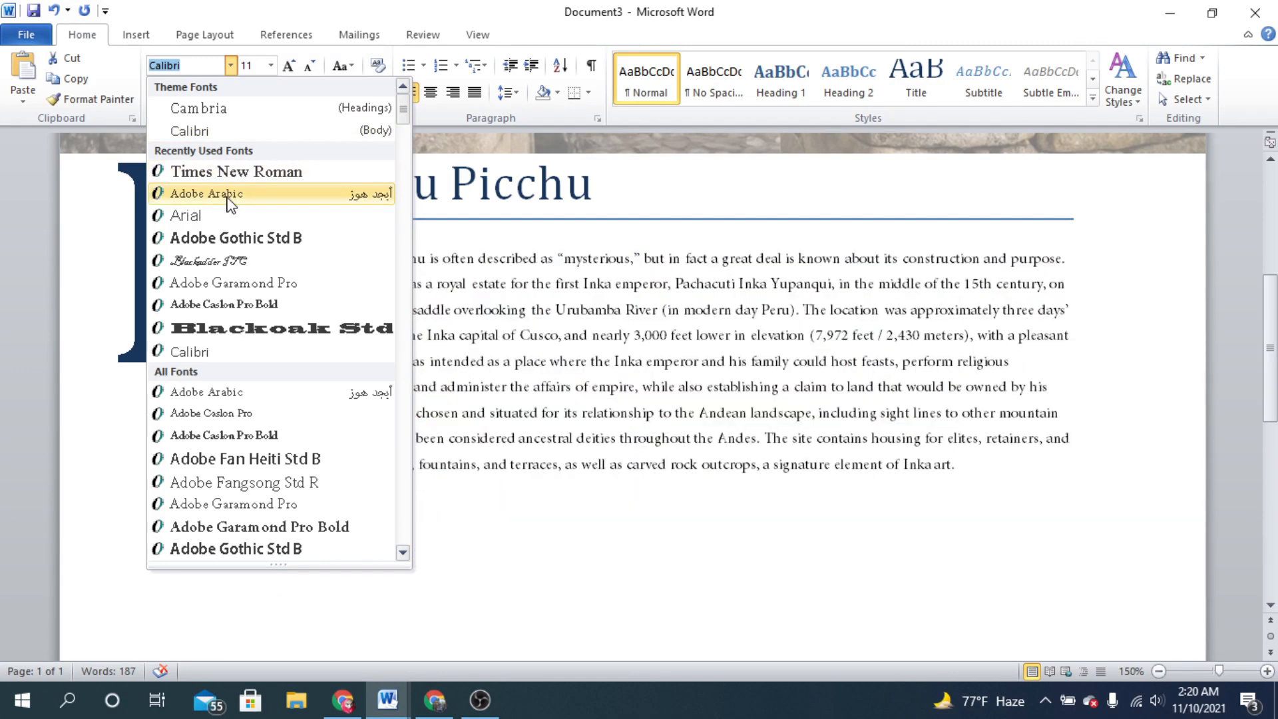
{"action": "left_click", "coordinate": [231, 194]}
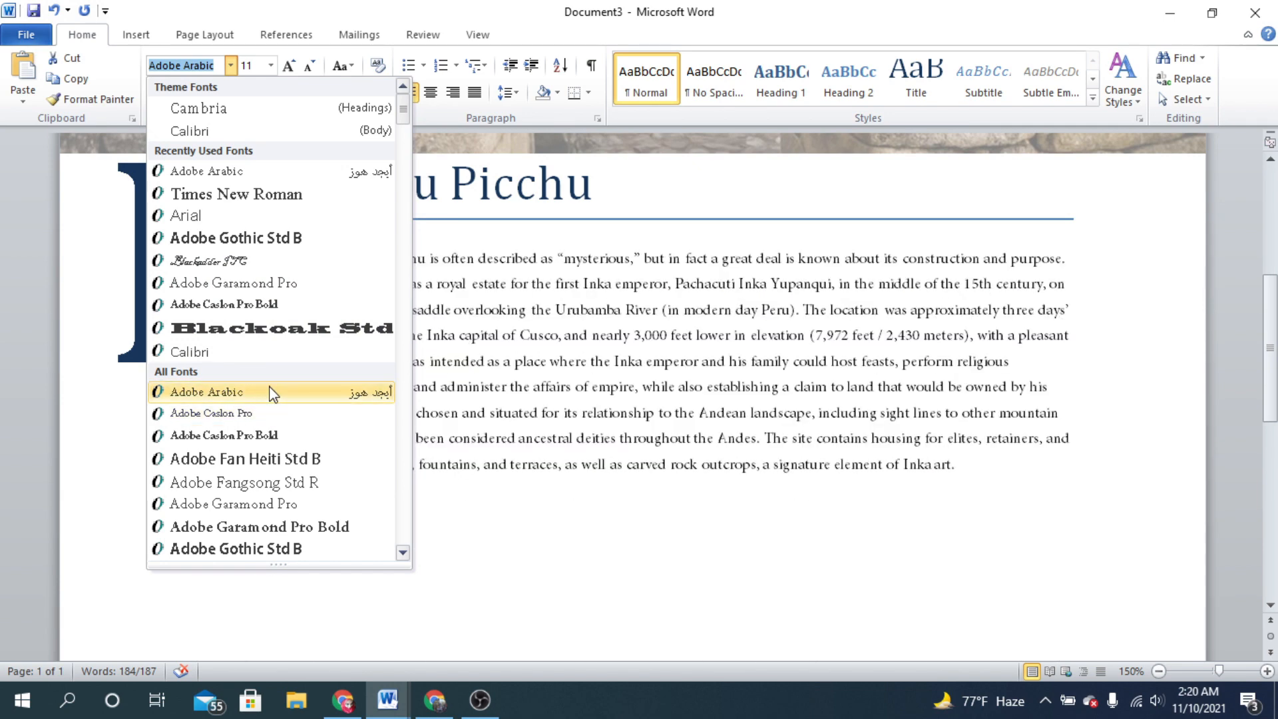
{"action": "left_click", "coordinate": [273, 393]}
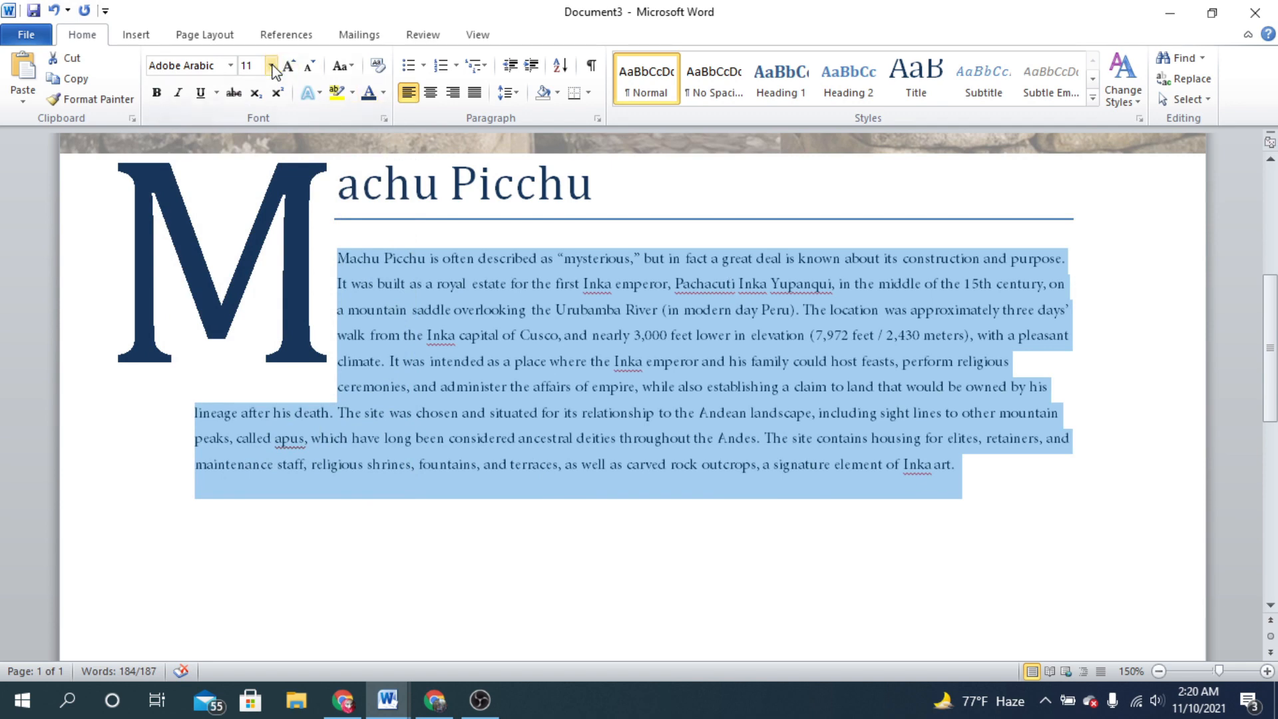
- Set the description paragraph's font size to 12
{"action": "left_click", "coordinate": [272, 66]}
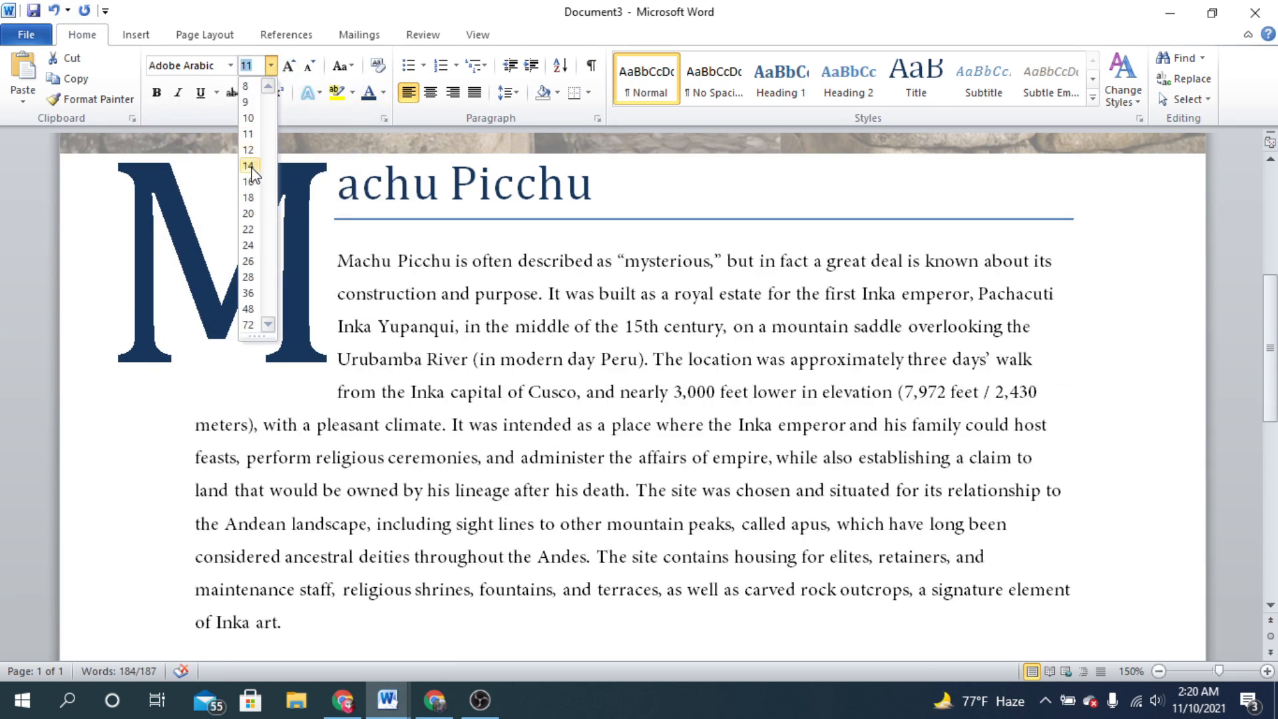
{"action": "left_click", "coordinate": [248, 150]}
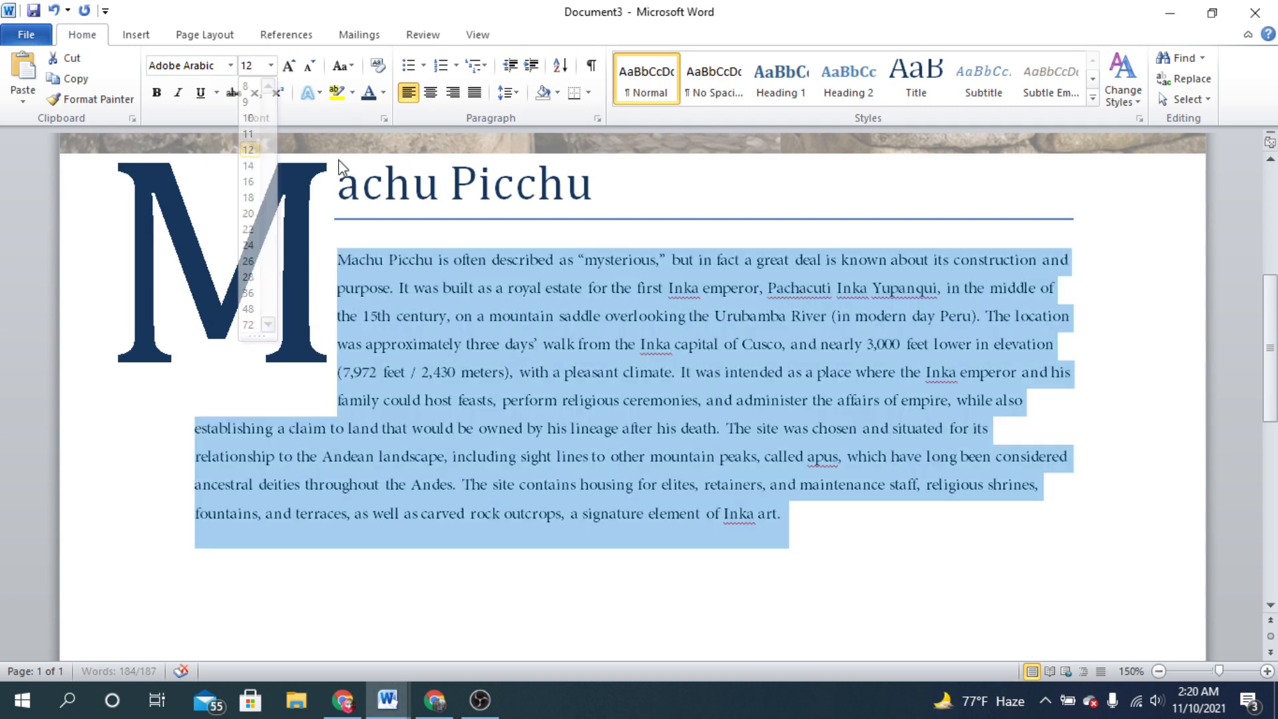
{"action": "left_click_drag", "start_coordinate": [795, 517], "coordinate": [326, 275]}
{"action": "left_click", "coordinate": [999, 526]}
{"action": "scroll", "coordinate": [813, 446], "scroll_direction": "down", "scroll_amount": 1}
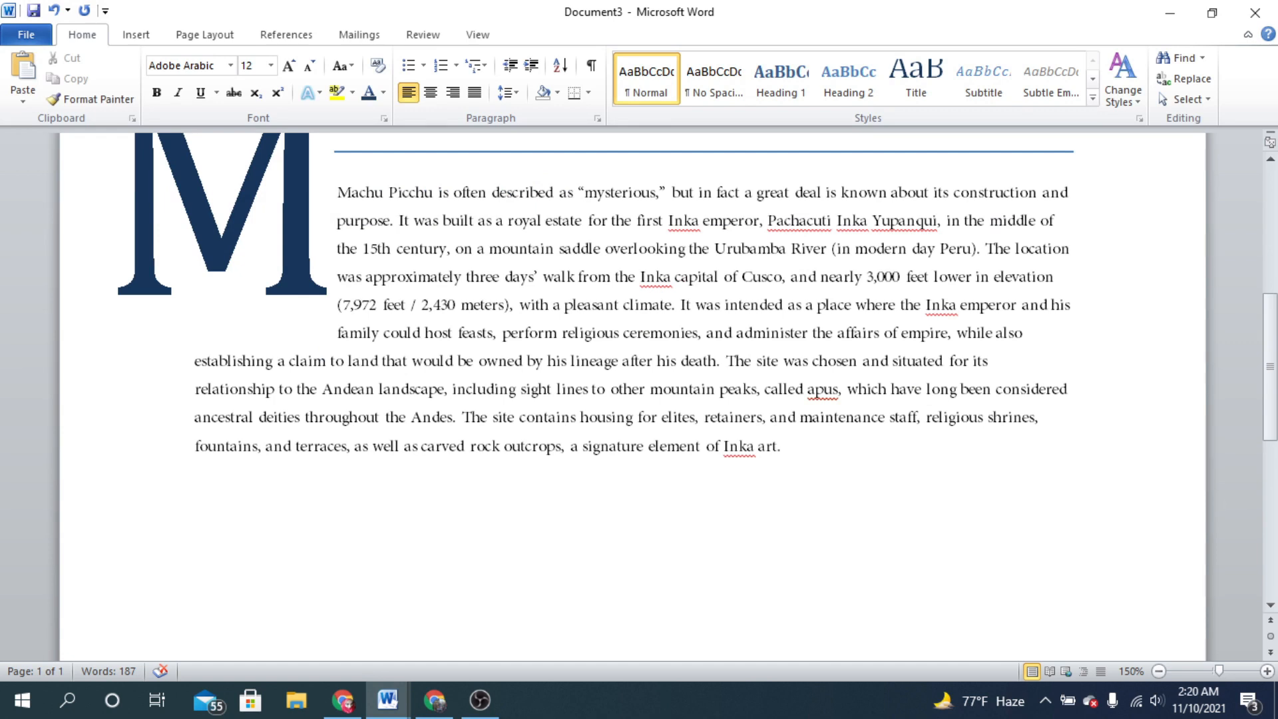
- Add empty paragraphs beneath the description
{"action": "key", "text": "Return"}
{"action": "key", "text": "alt+Tab"}
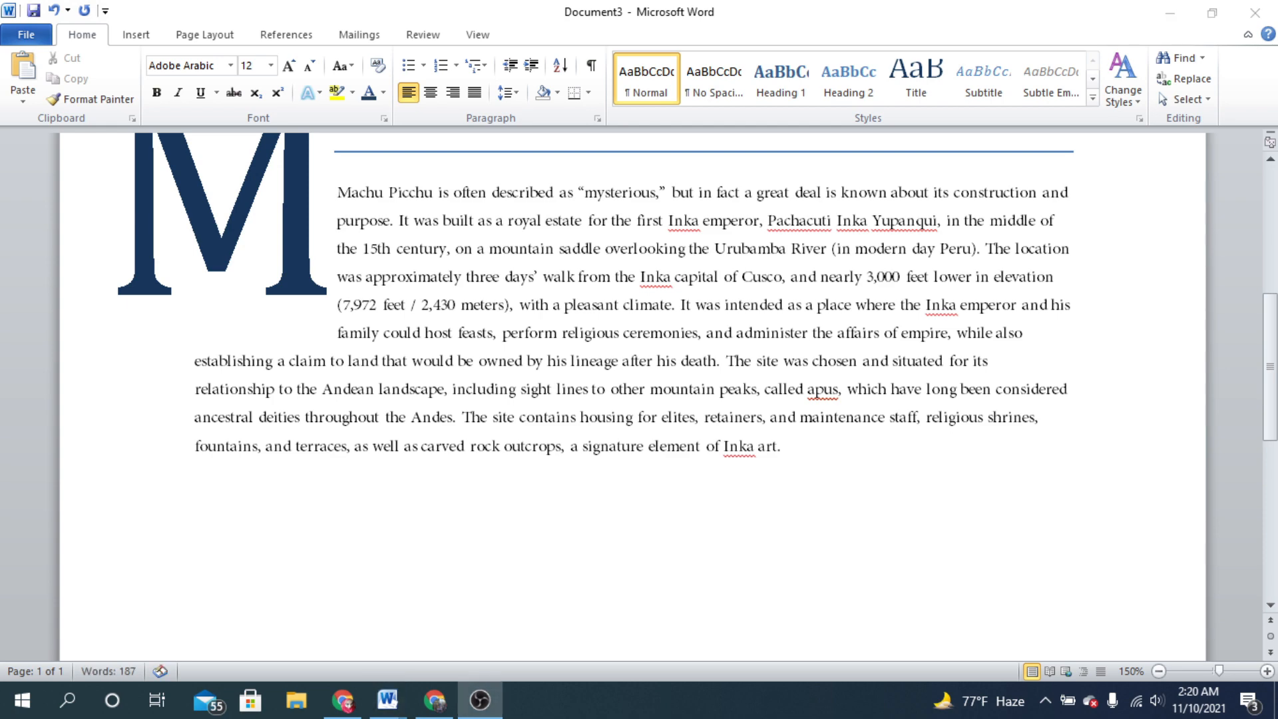
{"action": "key", "text": "alt+Tab"}
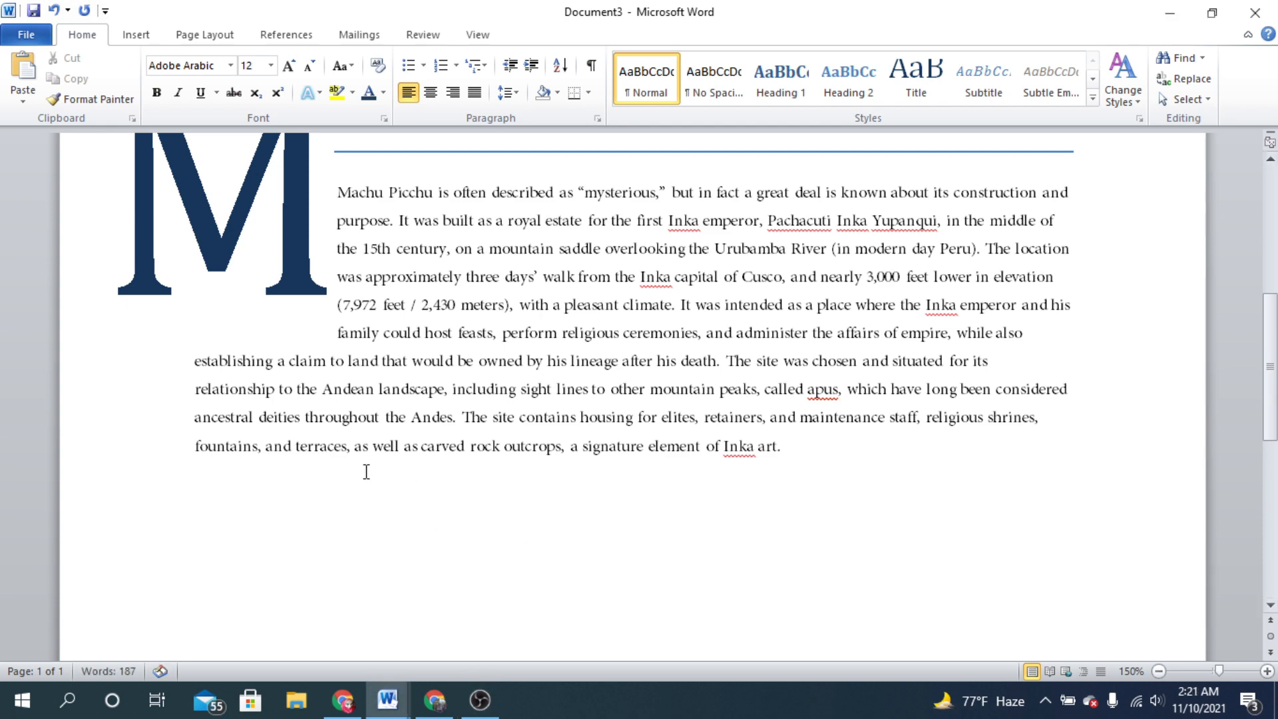
{"action": "scroll", "coordinate": [563, 389], "scroll_direction": "down", "scroll_amount": 3}
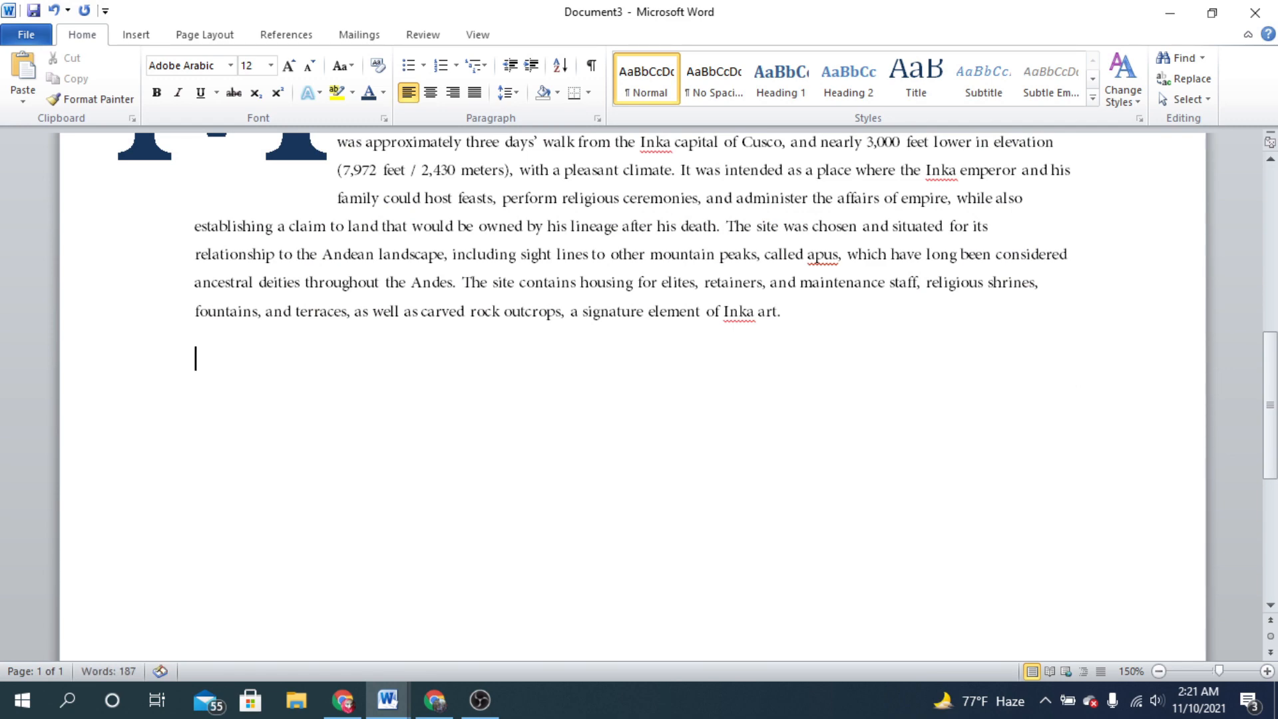
{"action": "scroll", "coordinate": [665, 436], "scroll_direction": "up", "scroll_amount": 3}
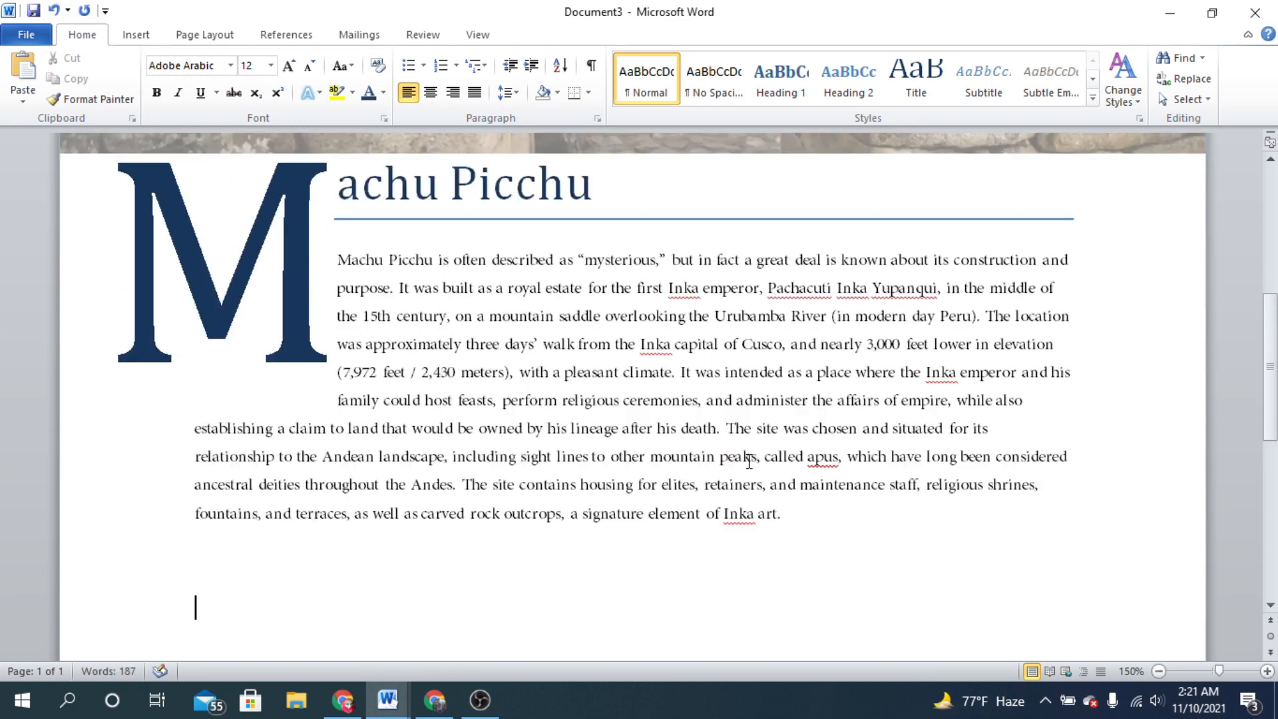
- Try the In margin drop cap position for the M of the title
{"action": "left_click_drag", "start_coordinate": [833, 522], "coordinate": [146, 261]}
{"action": "left_click", "coordinate": [204, 268]}
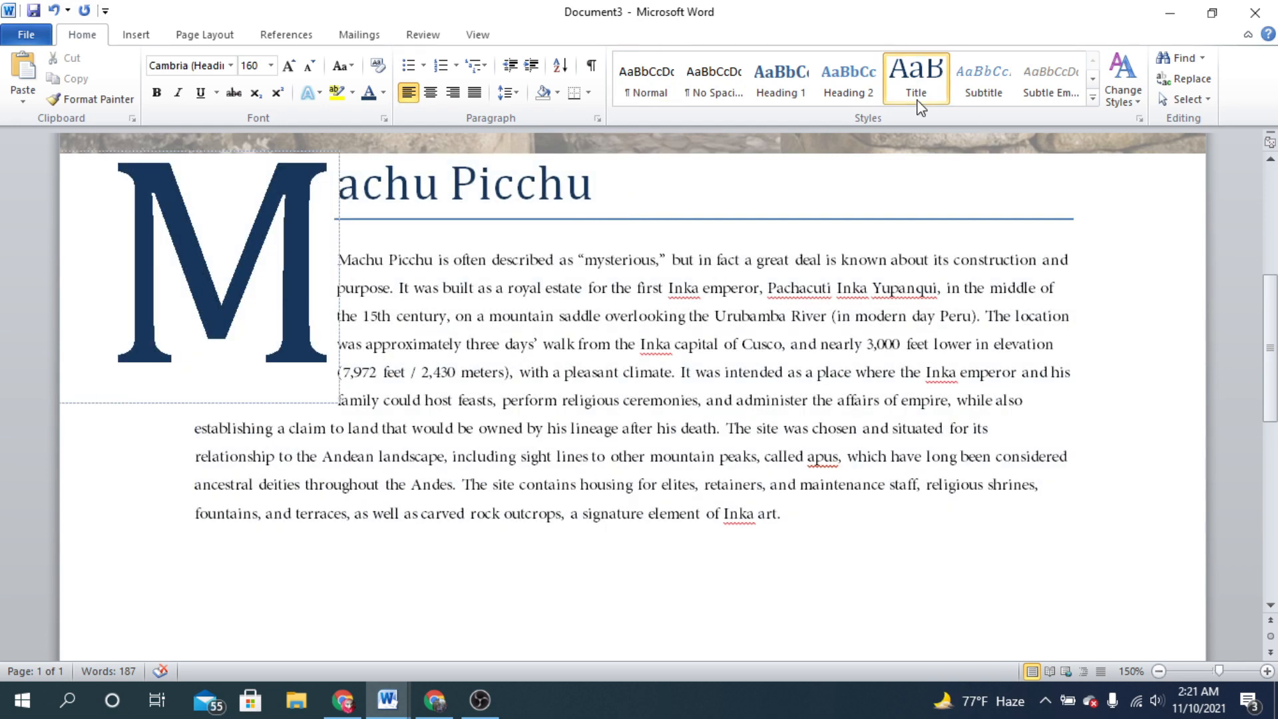
{"action": "left_click", "coordinate": [136, 34]}
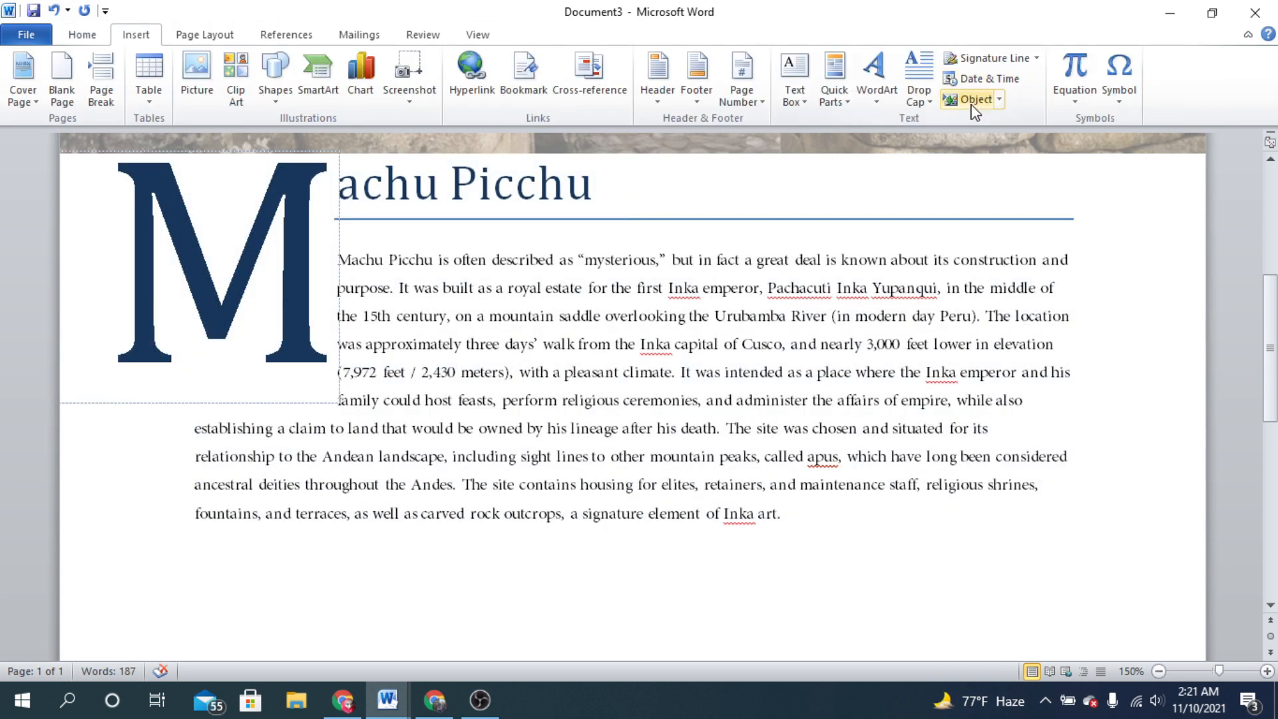
{"action": "left_click", "coordinate": [920, 100]}
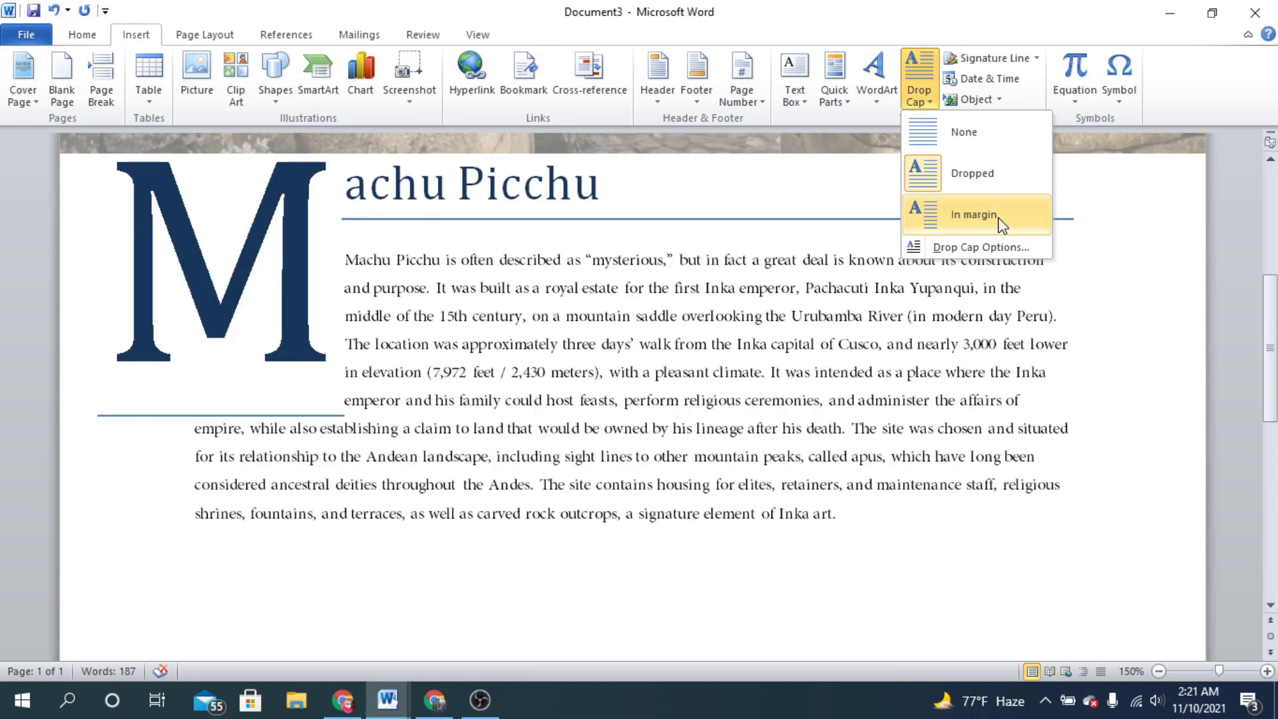
{"action": "left_click", "coordinate": [1001, 220]}
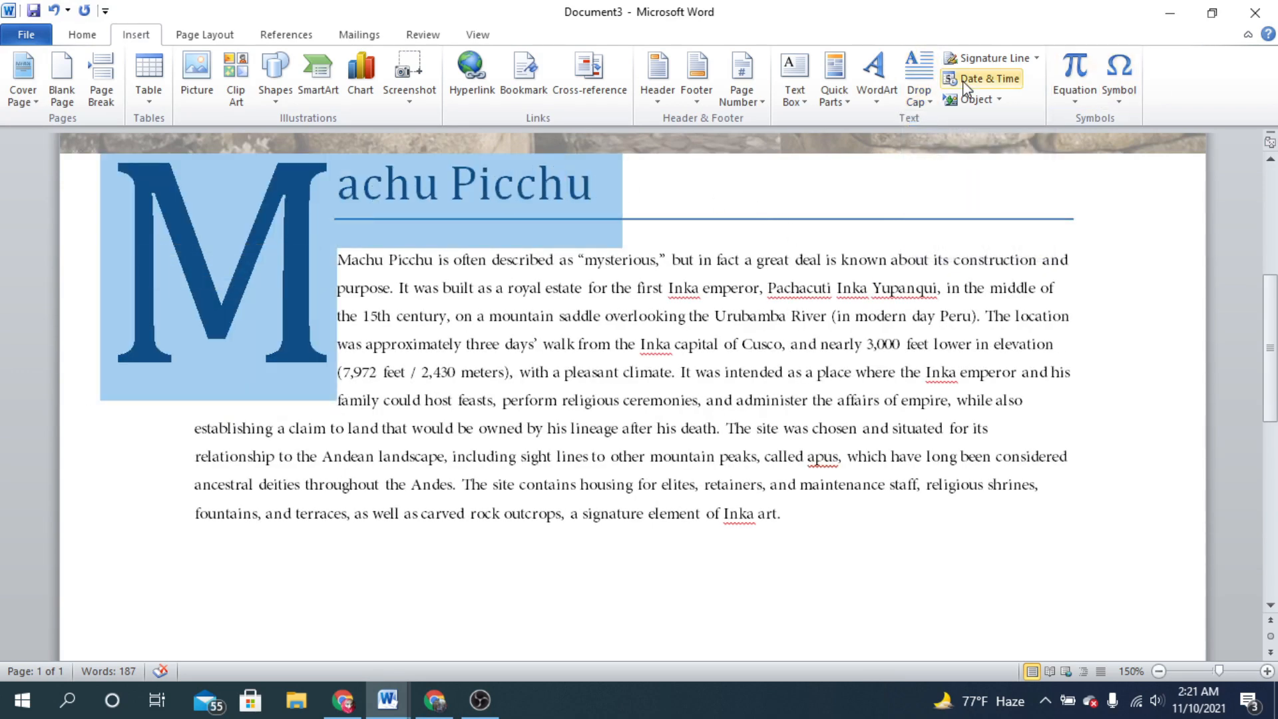
{"action": "left_click", "coordinate": [919, 94]}
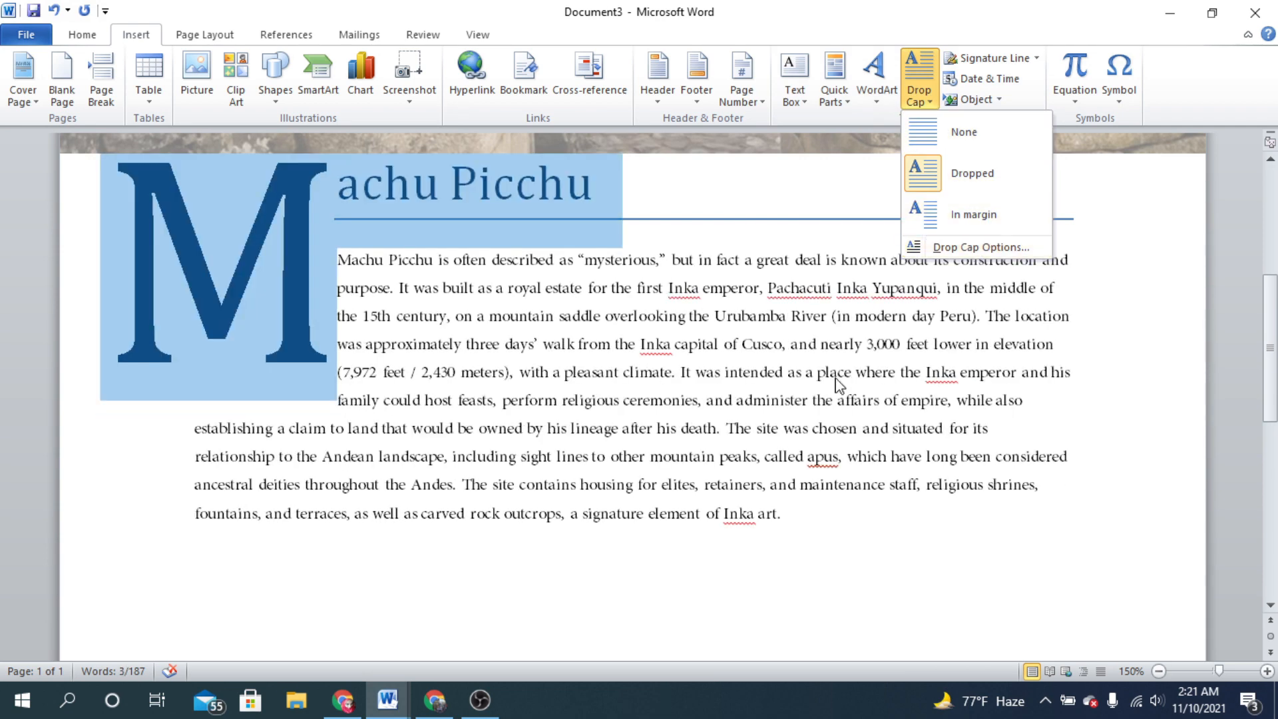
{"action": "left_click", "coordinate": [857, 518]}
{"action": "left_click_drag", "start_coordinate": [856, 525], "coordinate": [419, 231]}
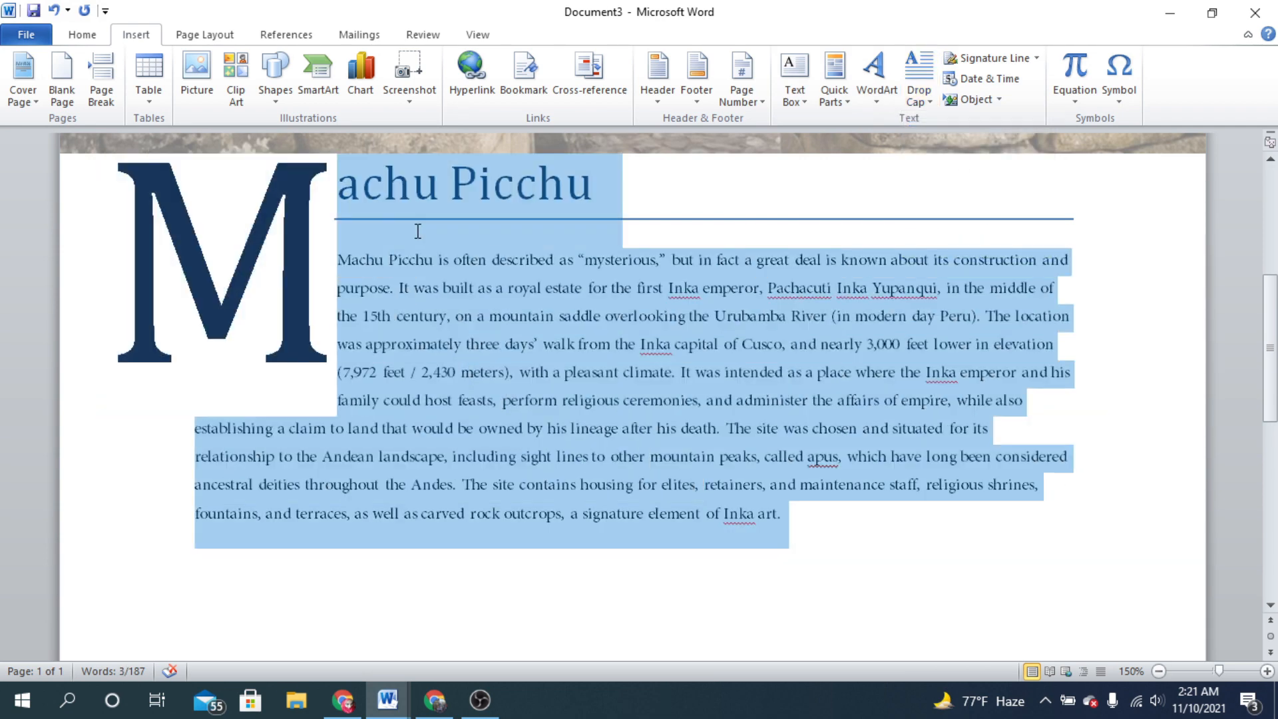
{"action": "left_click_drag", "start_coordinate": [2, 214], "coordinate": [63, 201]}
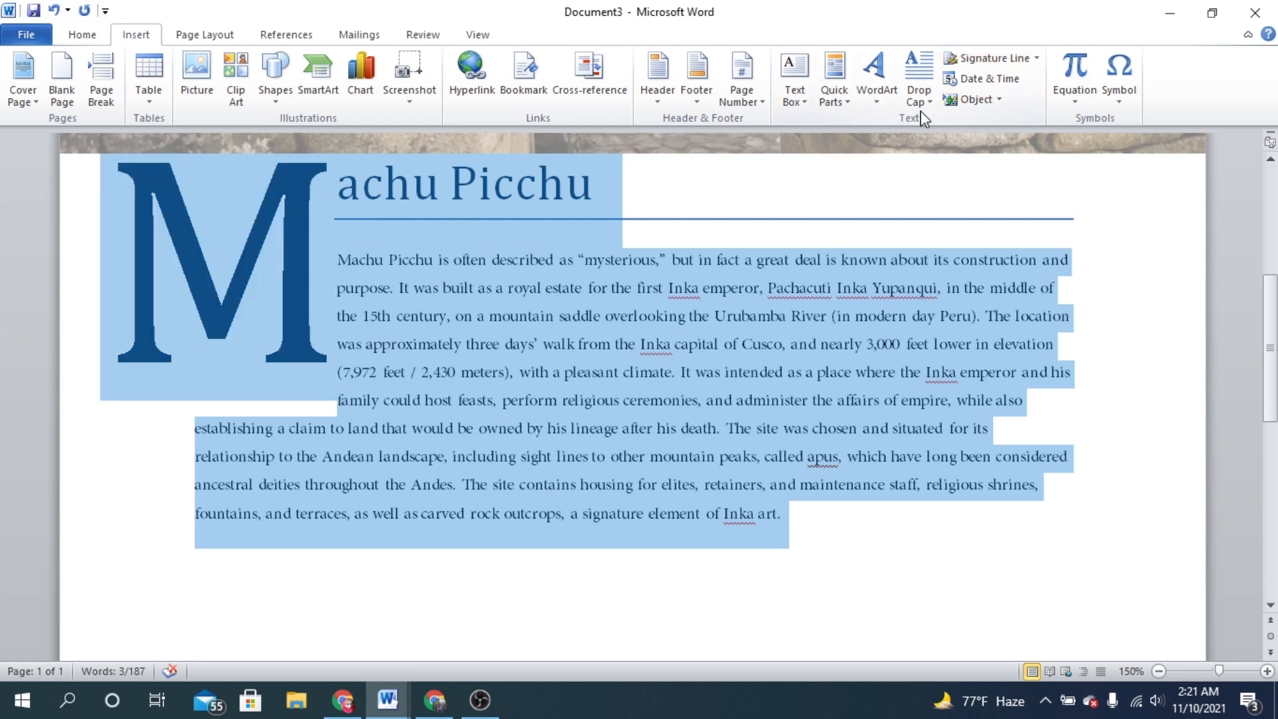
{"action": "left_click", "coordinate": [920, 93]}
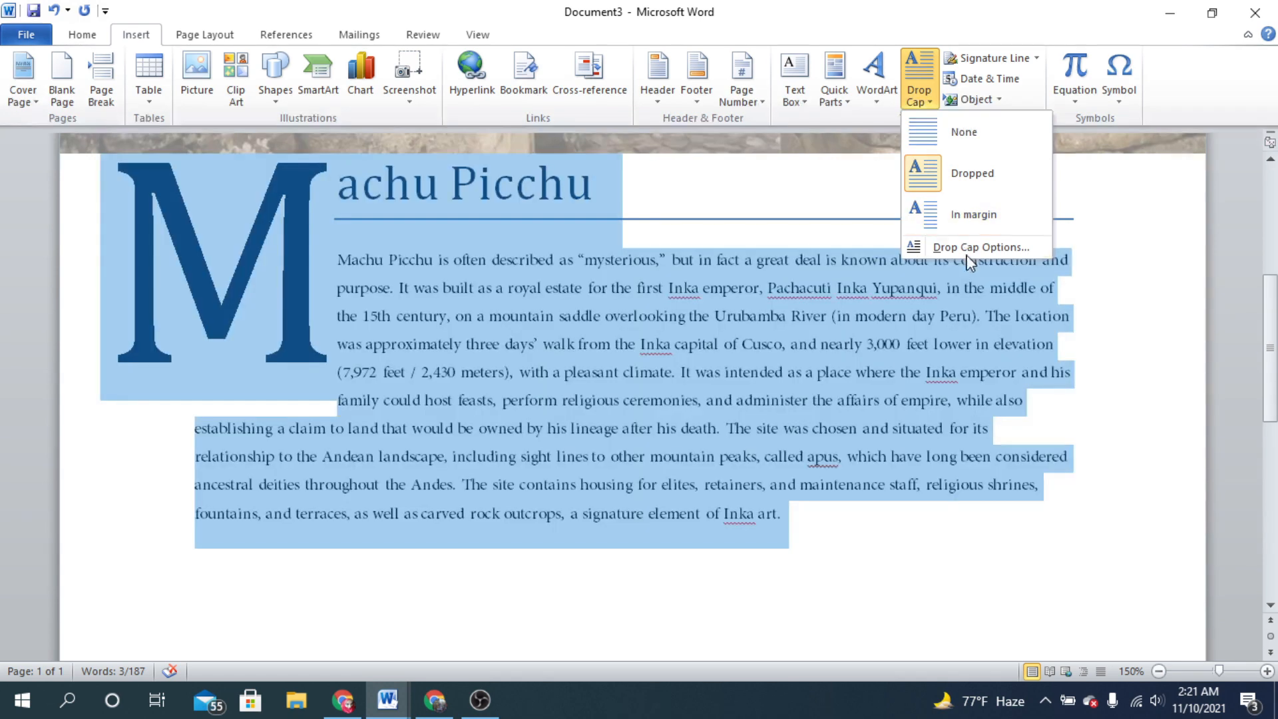
{"action": "left_click", "coordinate": [967, 249]}
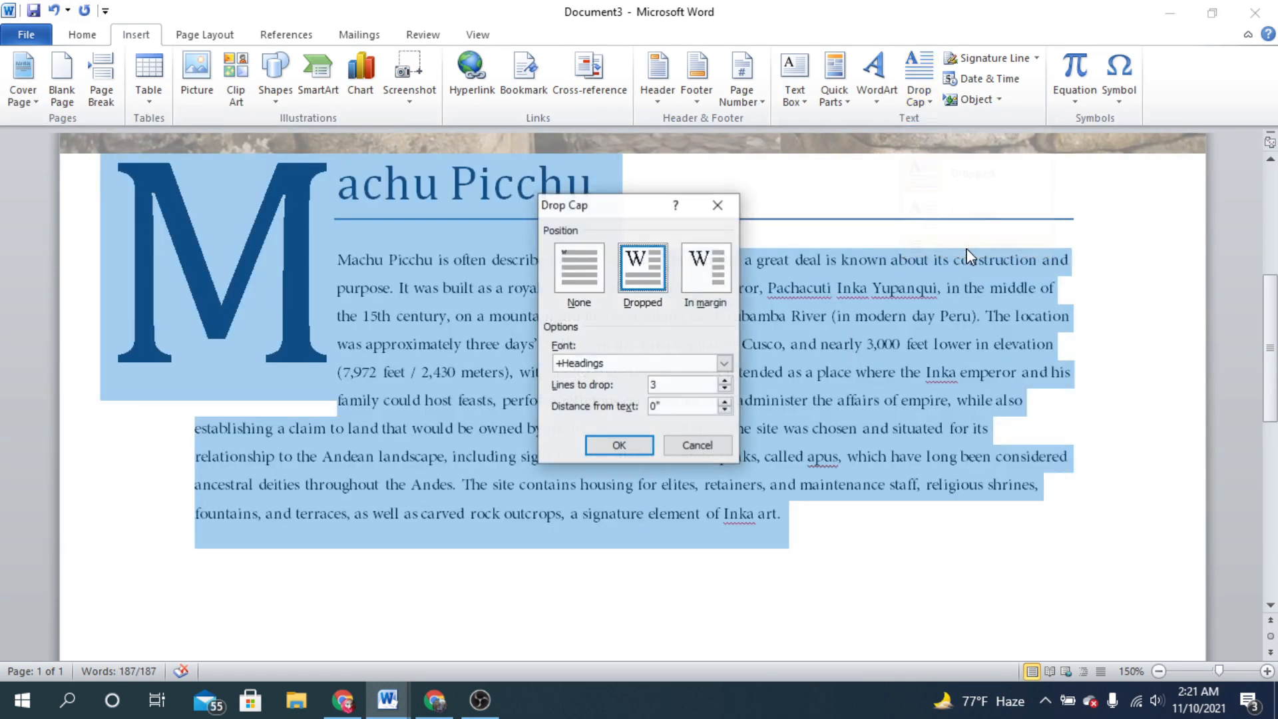
{"action": "left_click", "coordinate": [707, 275]}
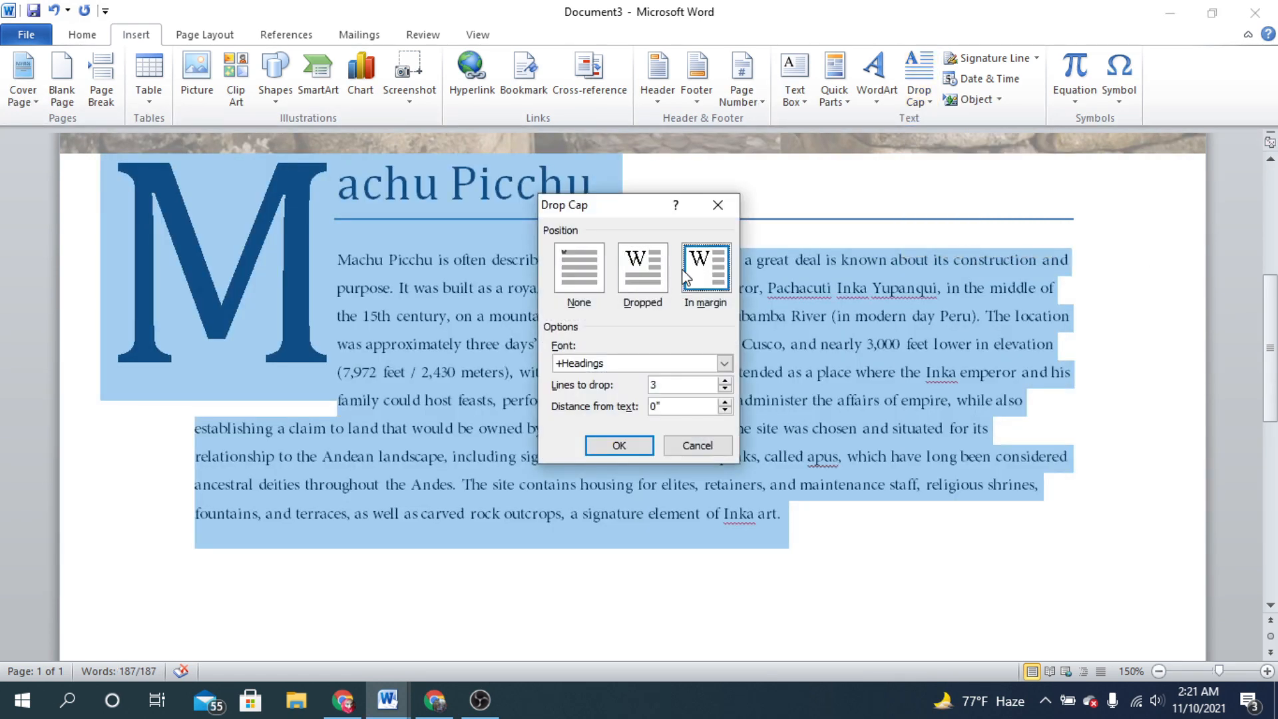
{"action": "left_click", "coordinate": [651, 276]}
{"action": "left_click", "coordinate": [576, 277]}
{"action": "left_click", "coordinate": [639, 270]}
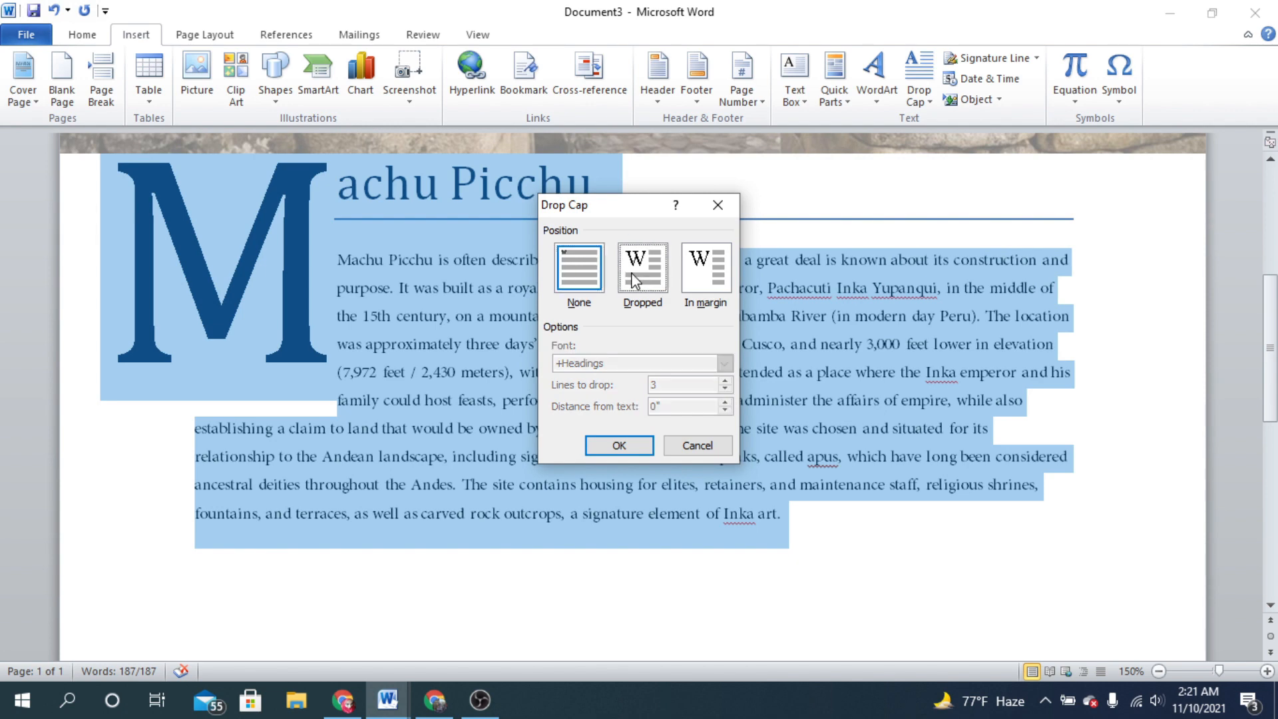
{"action": "left_click", "coordinate": [705, 269]}
{"action": "left_click", "coordinate": [717, 205]}
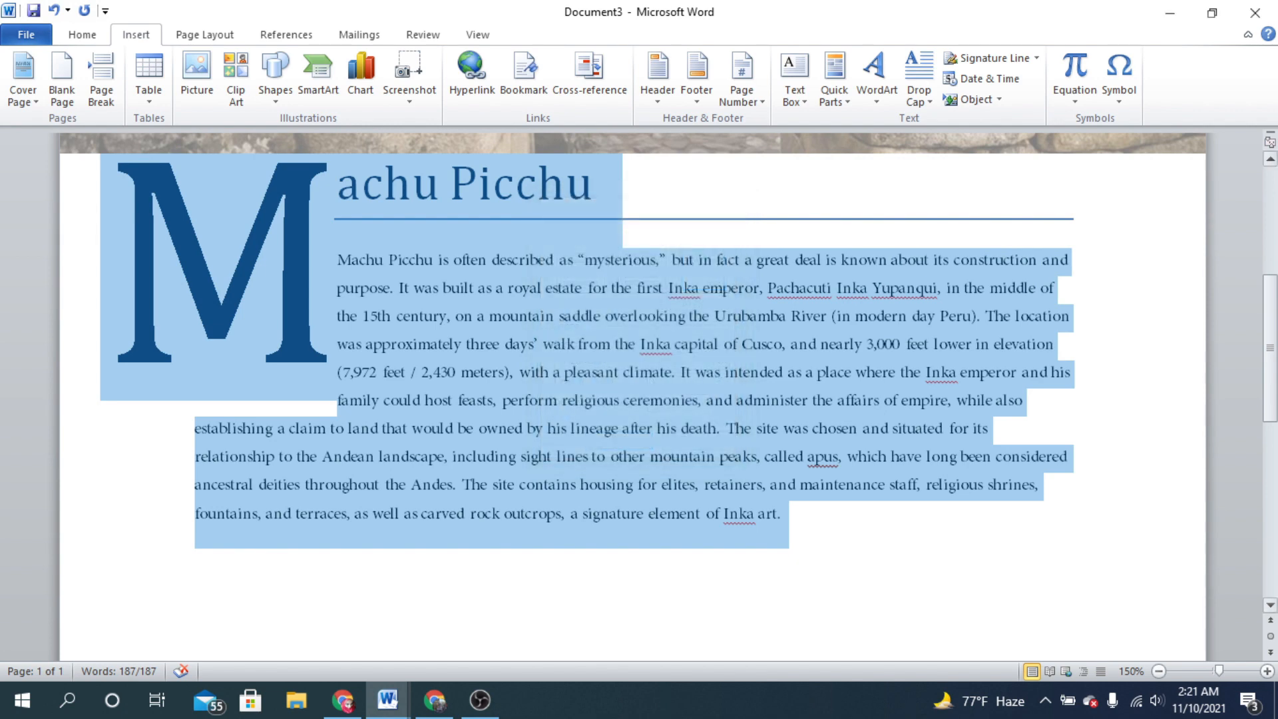
{"action": "left_click", "coordinate": [901, 205]}
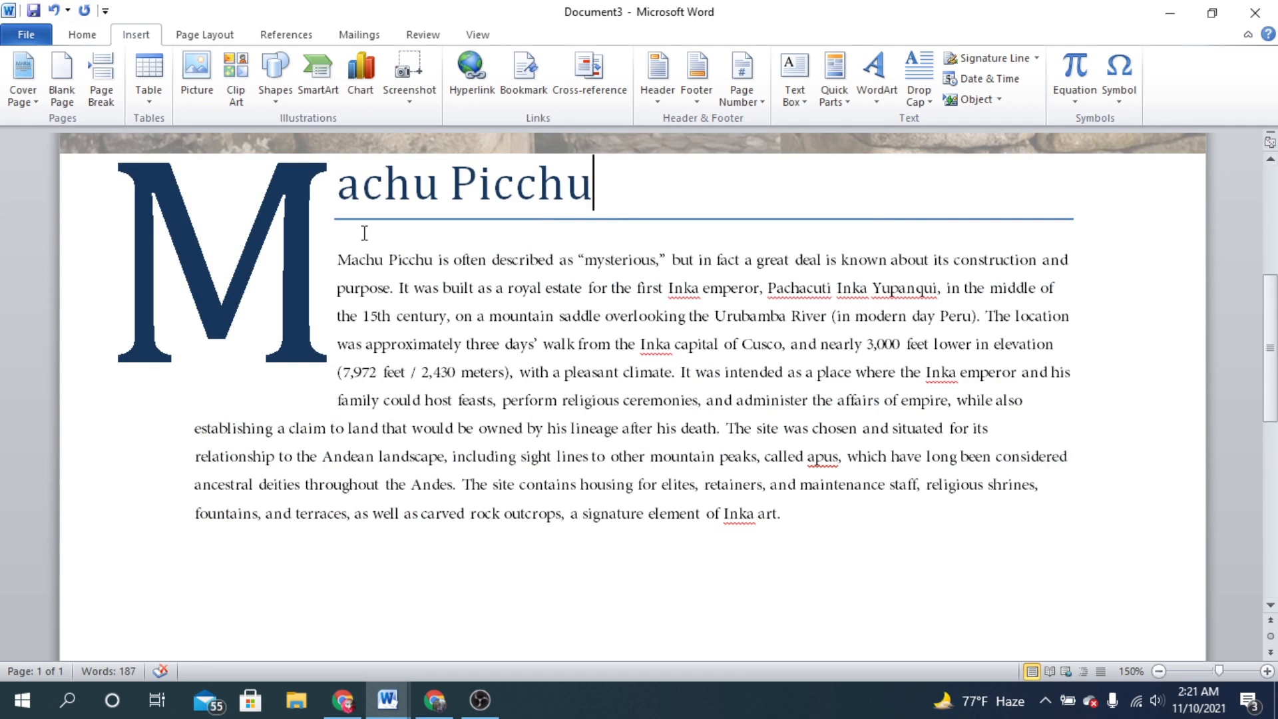
- Start a new paragraph after the end of the description and switch to Chrome
{"action": "scroll", "coordinate": [42, 339], "scroll_direction": "down", "scroll_amount": 2}
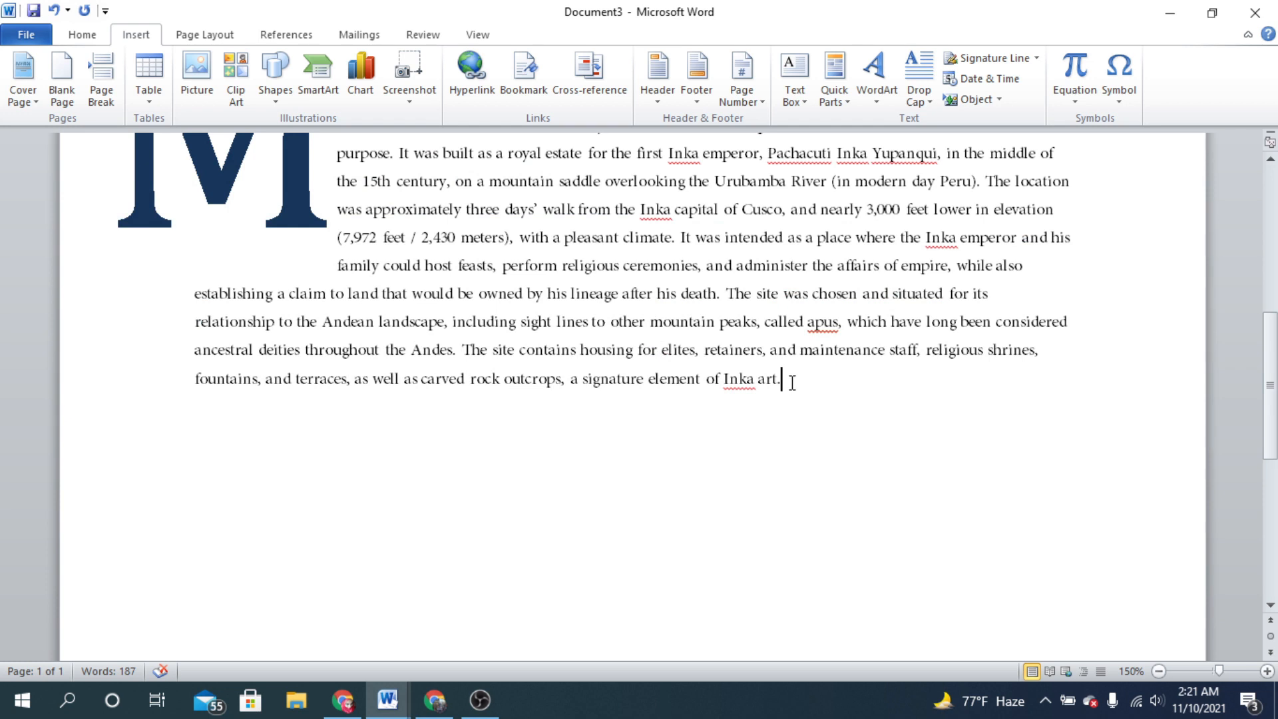
{"action": "key", "text": "Return"}
{"action": "left_click", "coordinate": [195, 35]}
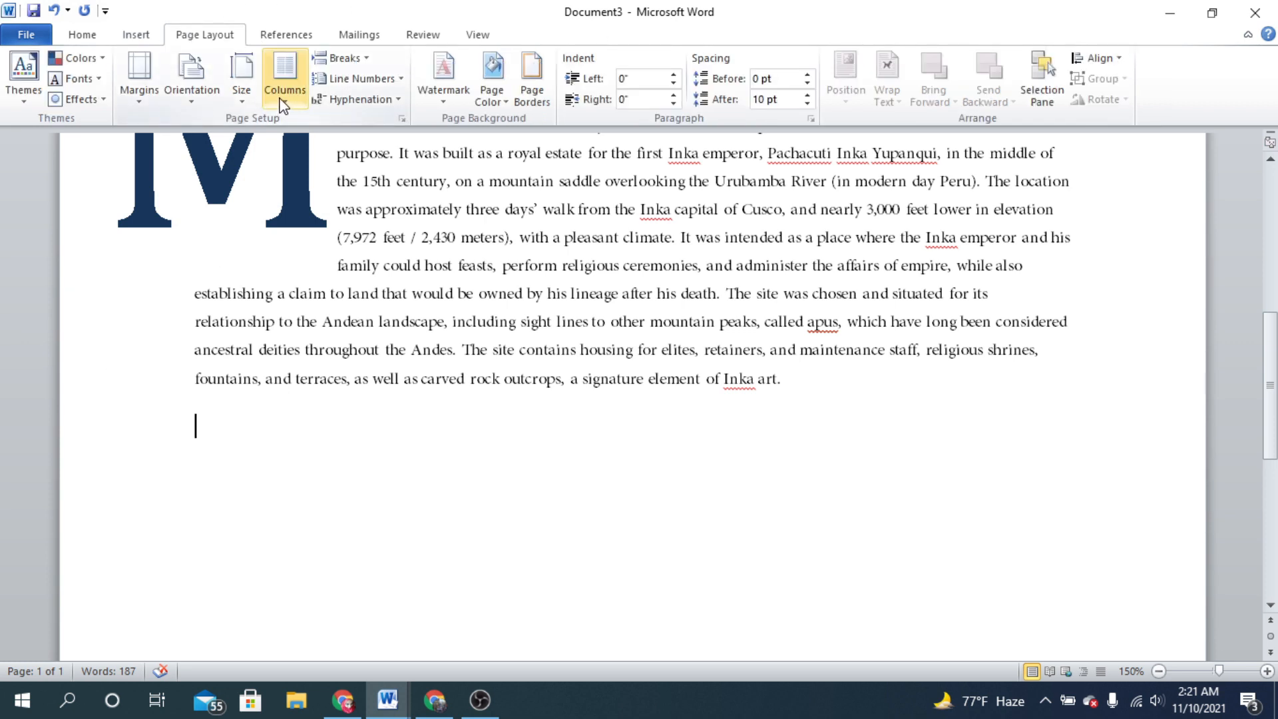
{"action": "scroll", "coordinate": [474, 429], "scroll_direction": "down", "scroll_amount": 1}
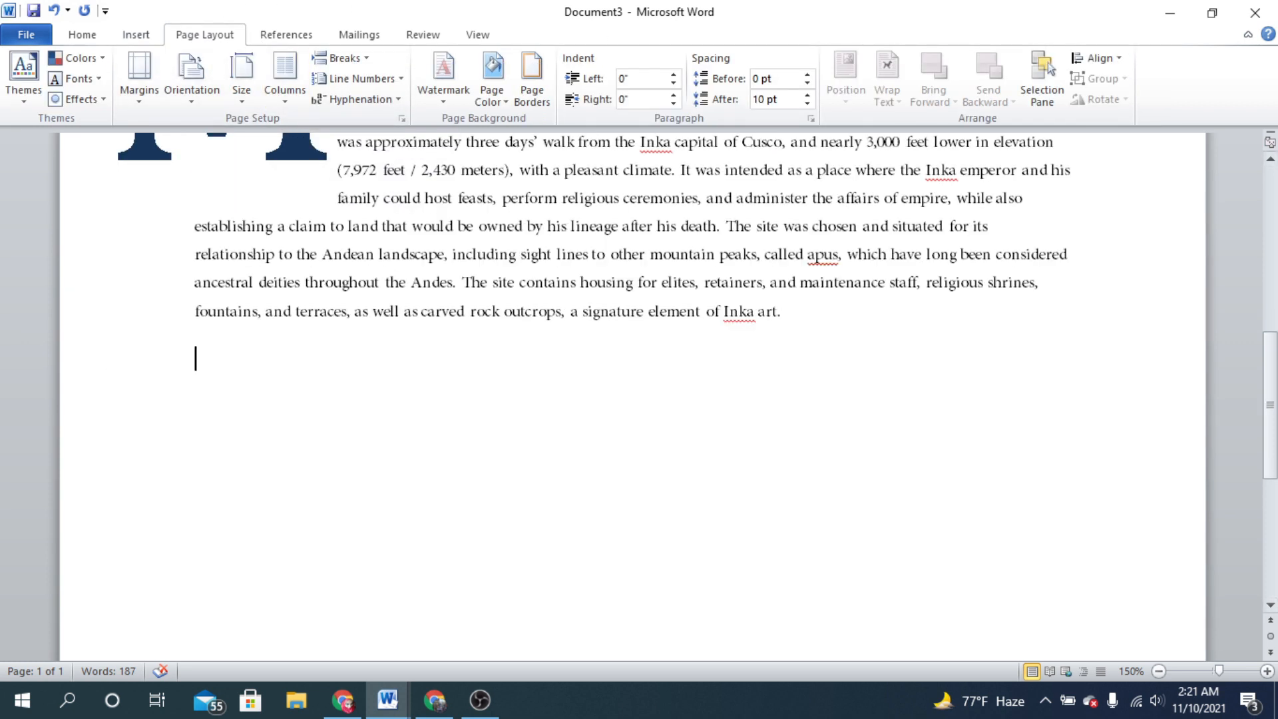
{"action": "left_click", "coordinate": [435, 700]}
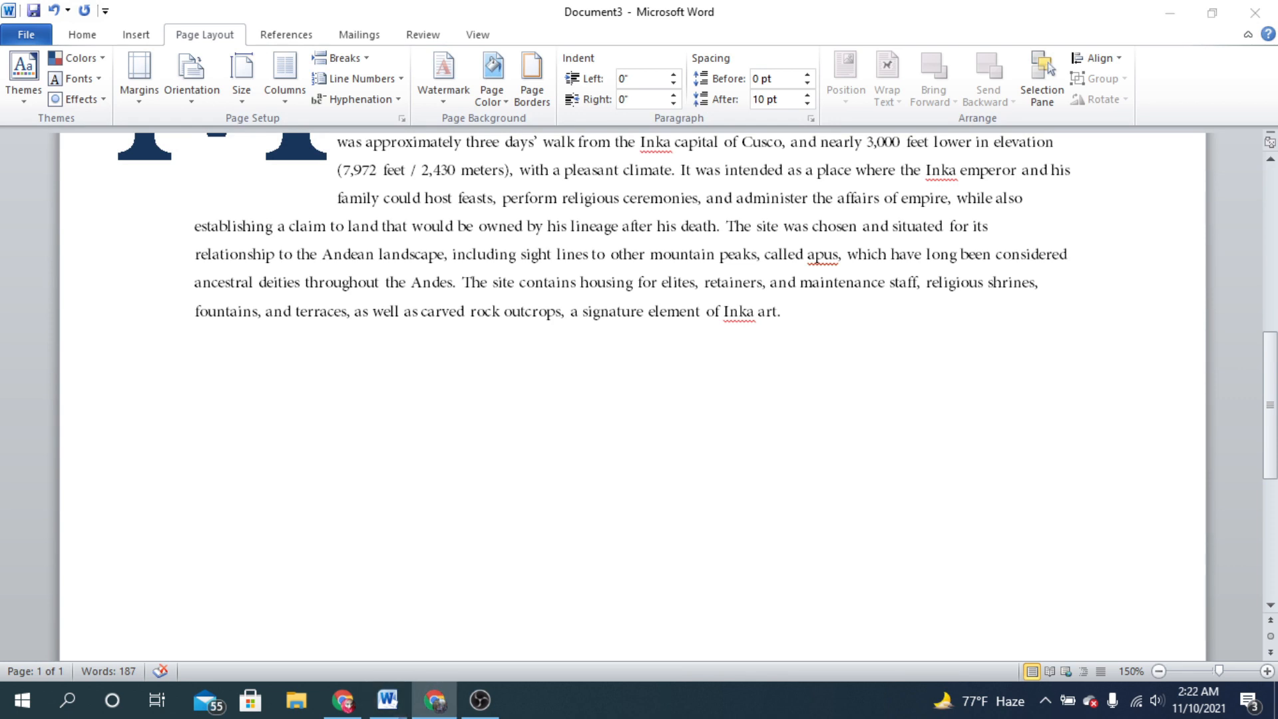
- Paste the copied word "Architecture" as text only into the empty paragraph beneath the description
{"action": "left_click", "coordinate": [153, 385]}
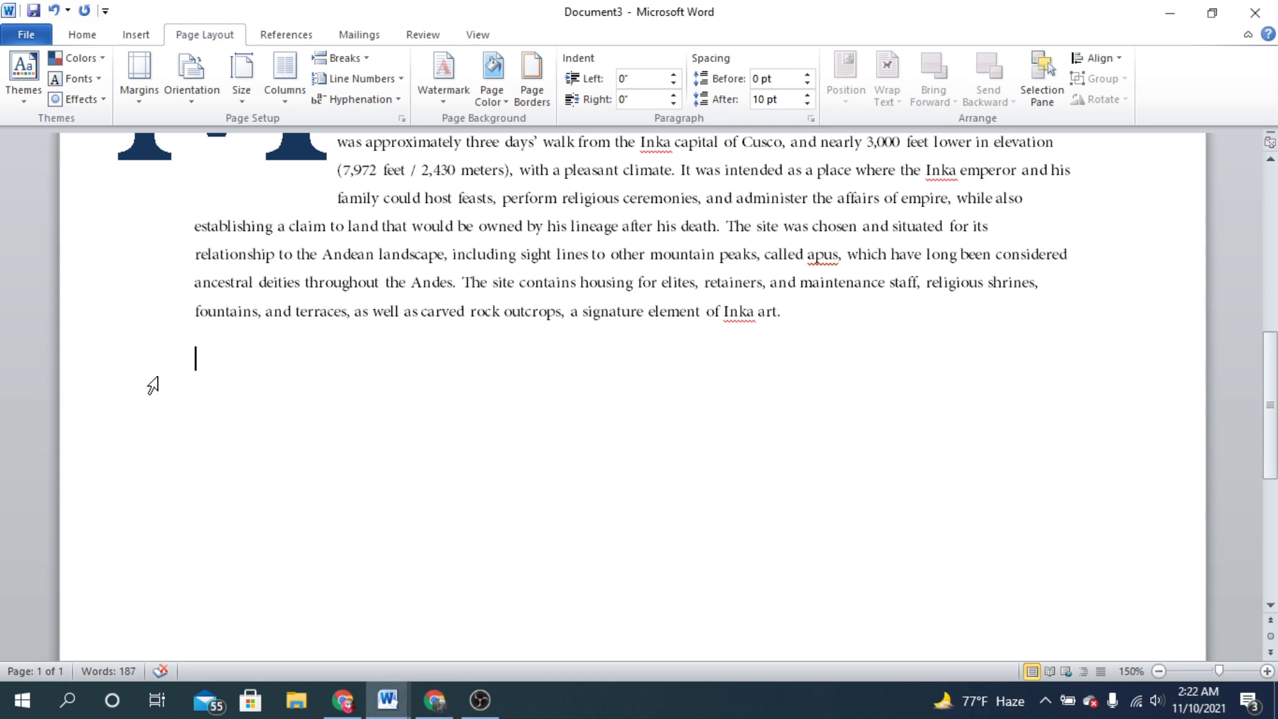
{"action": "right_click", "coordinate": [198, 358]}
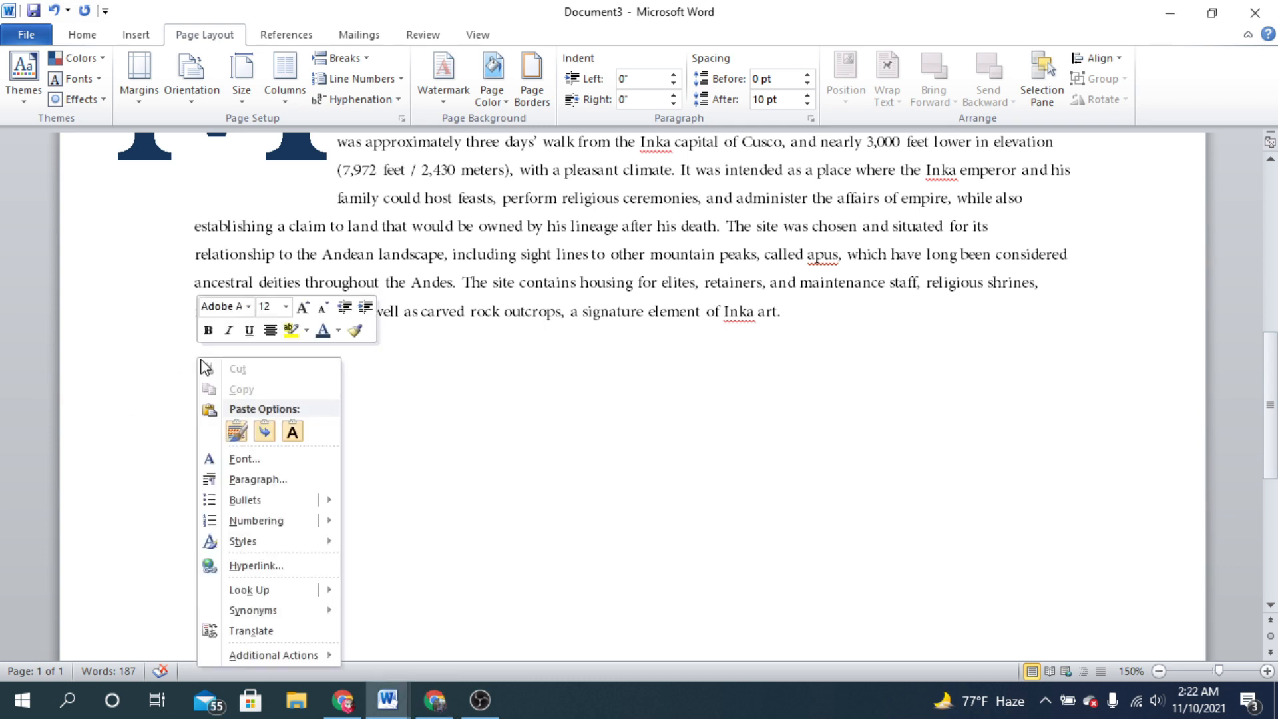
{"action": "left_click", "coordinate": [295, 430]}
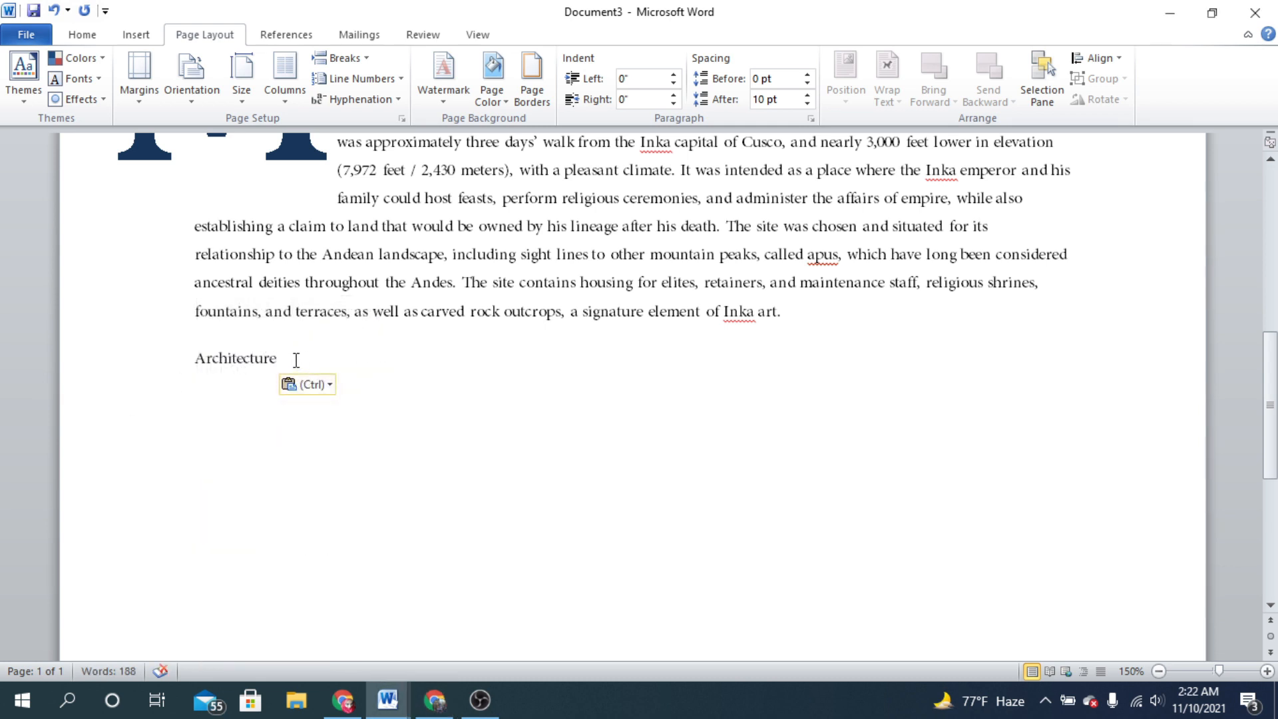
- Apply the Subtitle style to the pasted word "Architecture"
{"action": "left_click_drag", "start_coordinate": [293, 356], "coordinate": [190, 360]}
{"action": "left_click", "coordinate": [131, 37]}
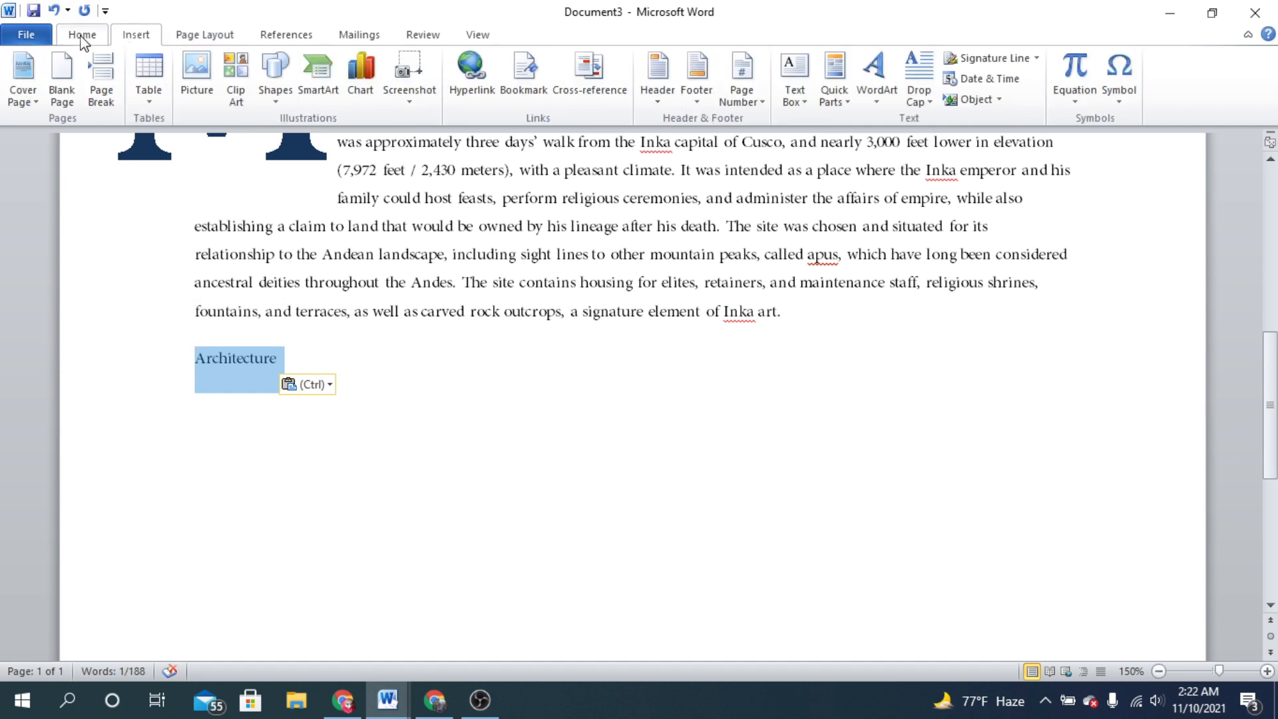
{"action": "left_click", "coordinate": [82, 36]}
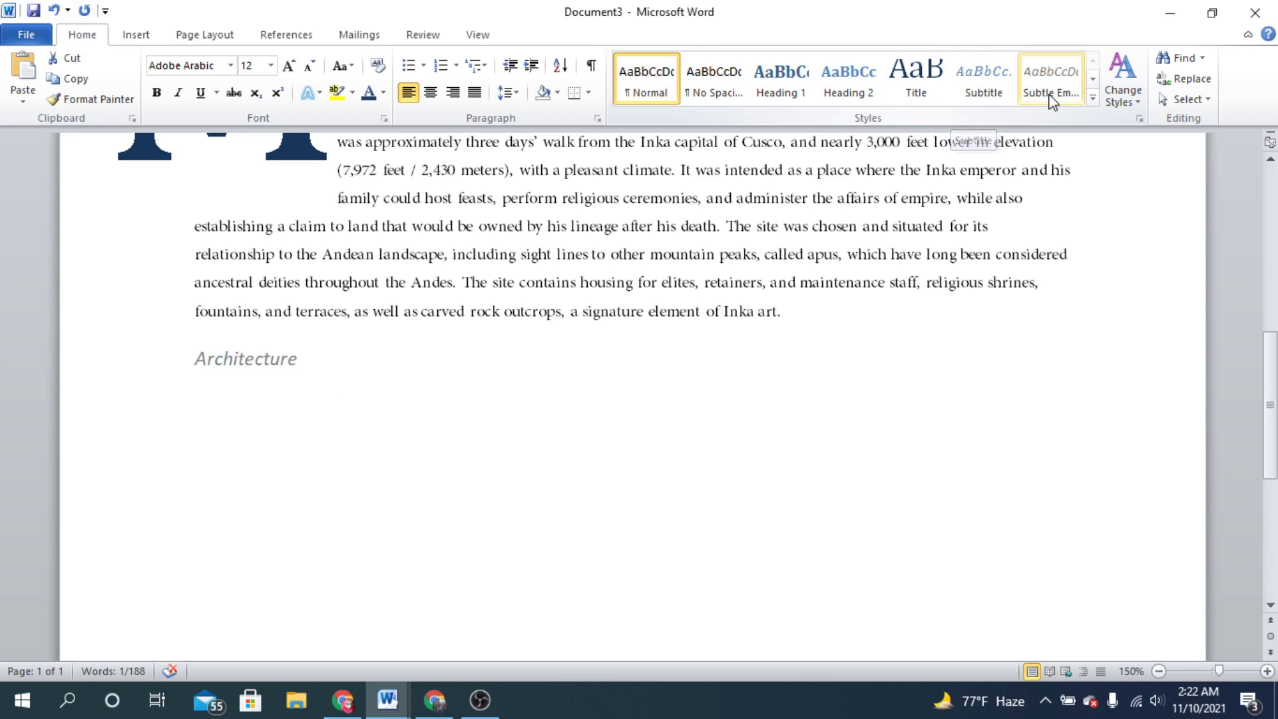
{"action": "left_click", "coordinate": [1092, 99]}
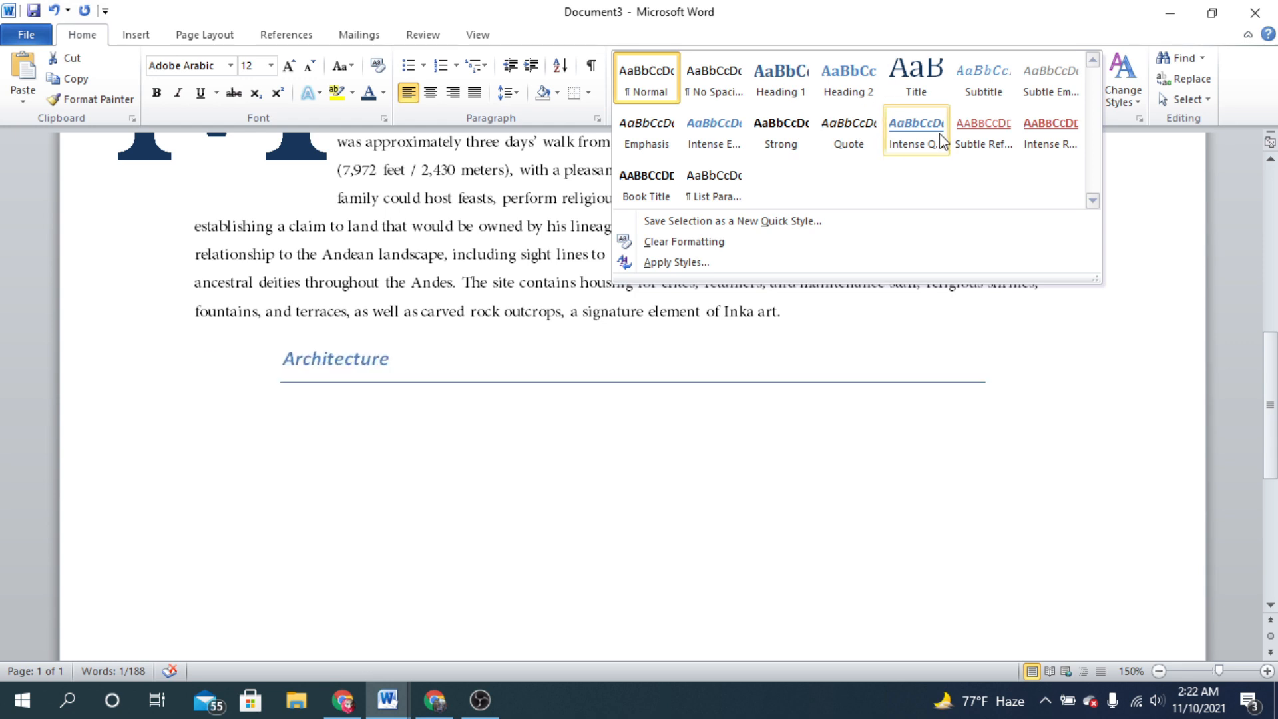
{"action": "left_click", "coordinate": [995, 106]}
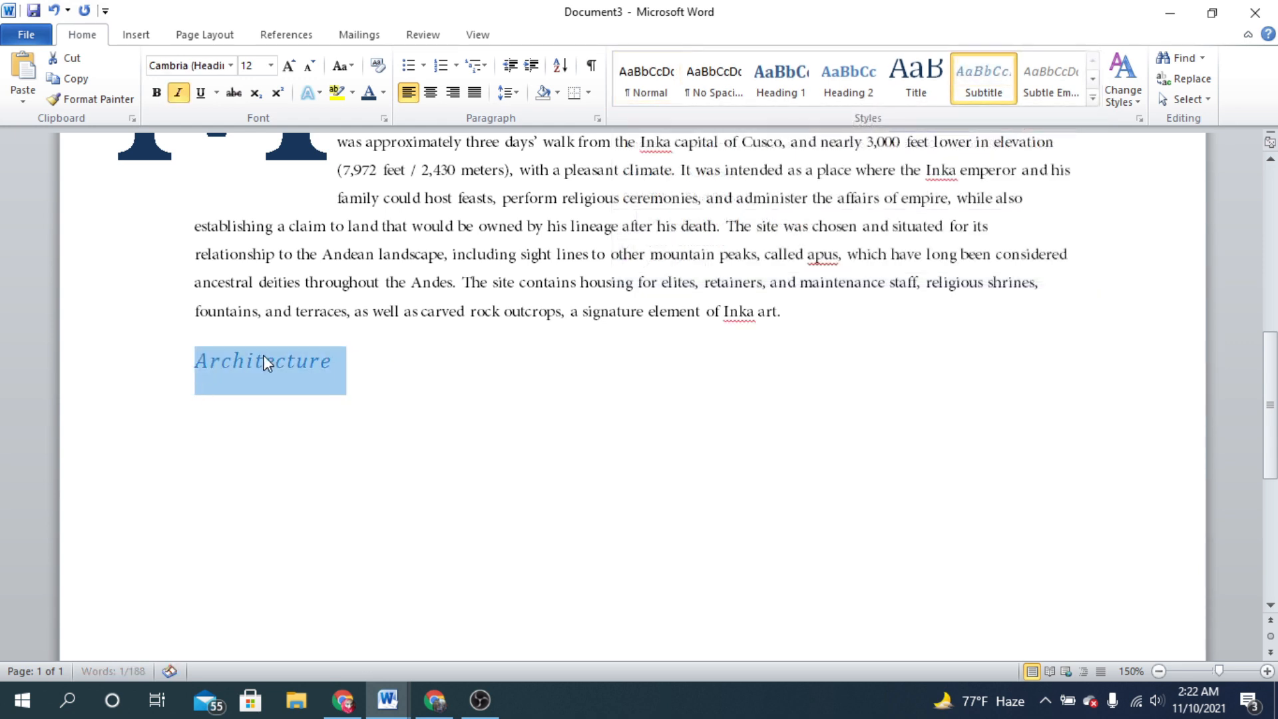
{"action": "scroll", "coordinate": [244, 346], "scroll_direction": "up", "scroll_amount": 3}
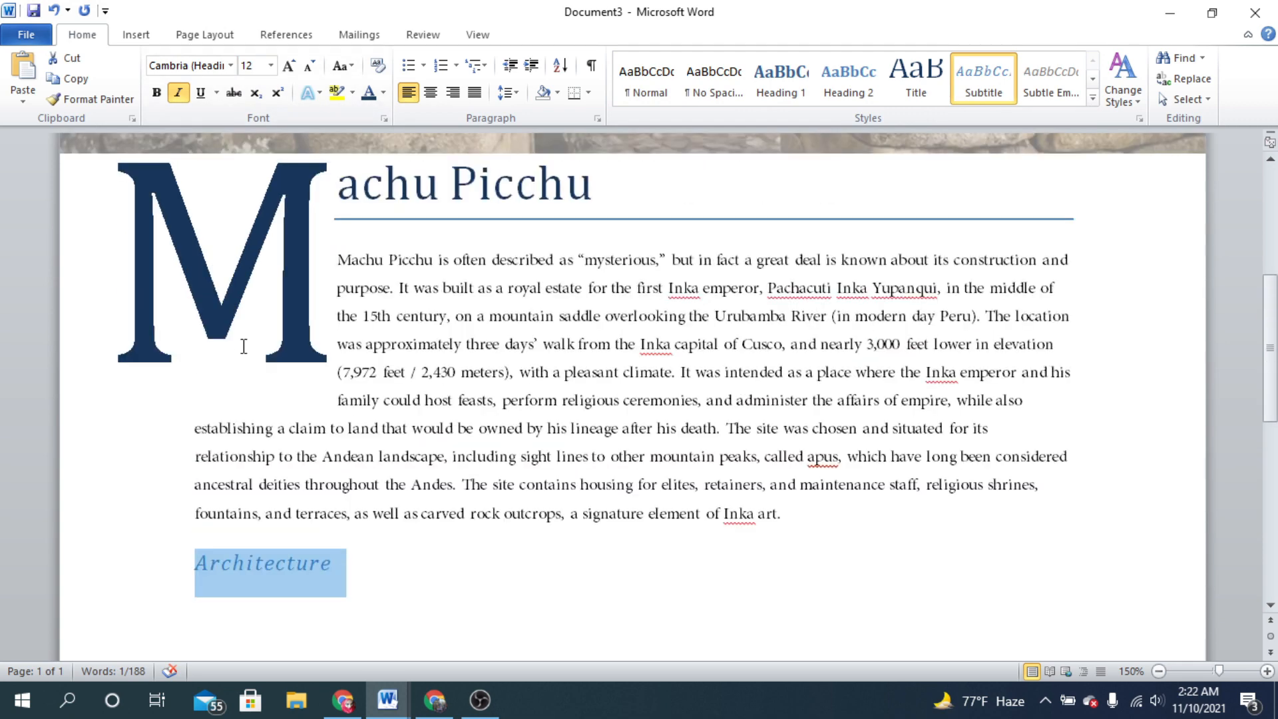
{"action": "left_click", "coordinate": [310, 248]}
{"action": "left_click", "coordinate": [423, 195]}
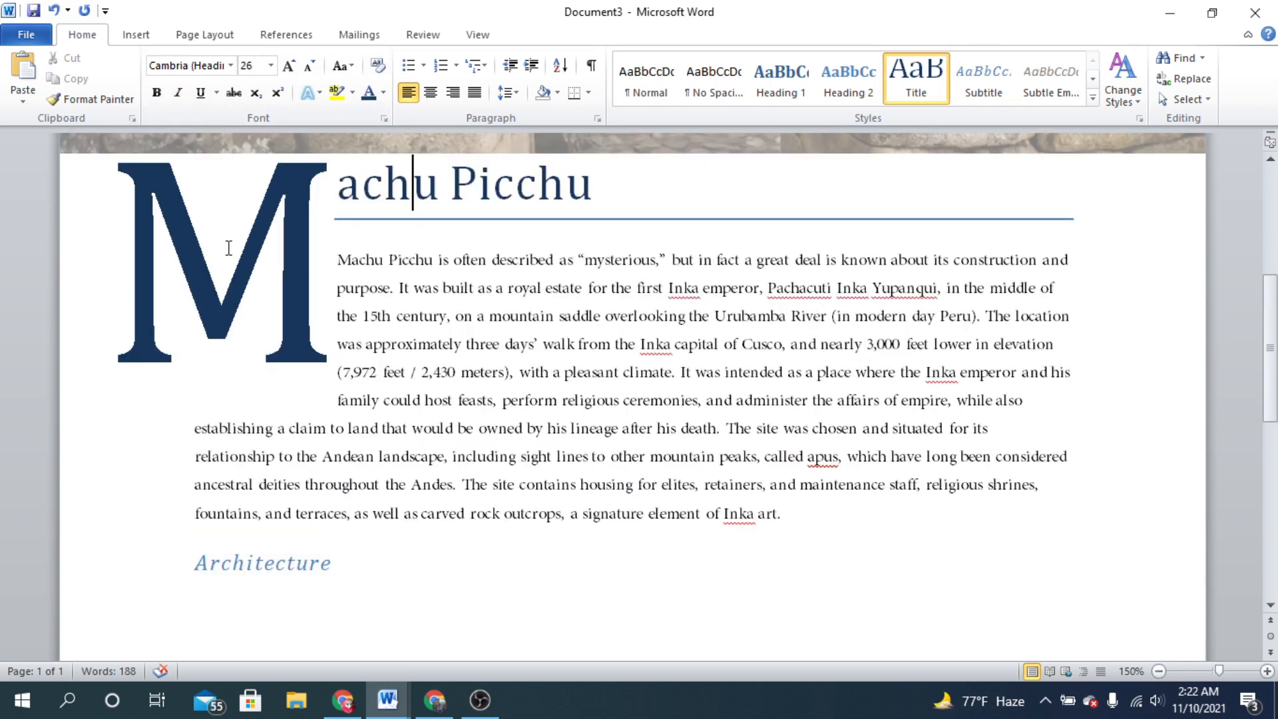
{"action": "left_click", "coordinate": [411, 317]}
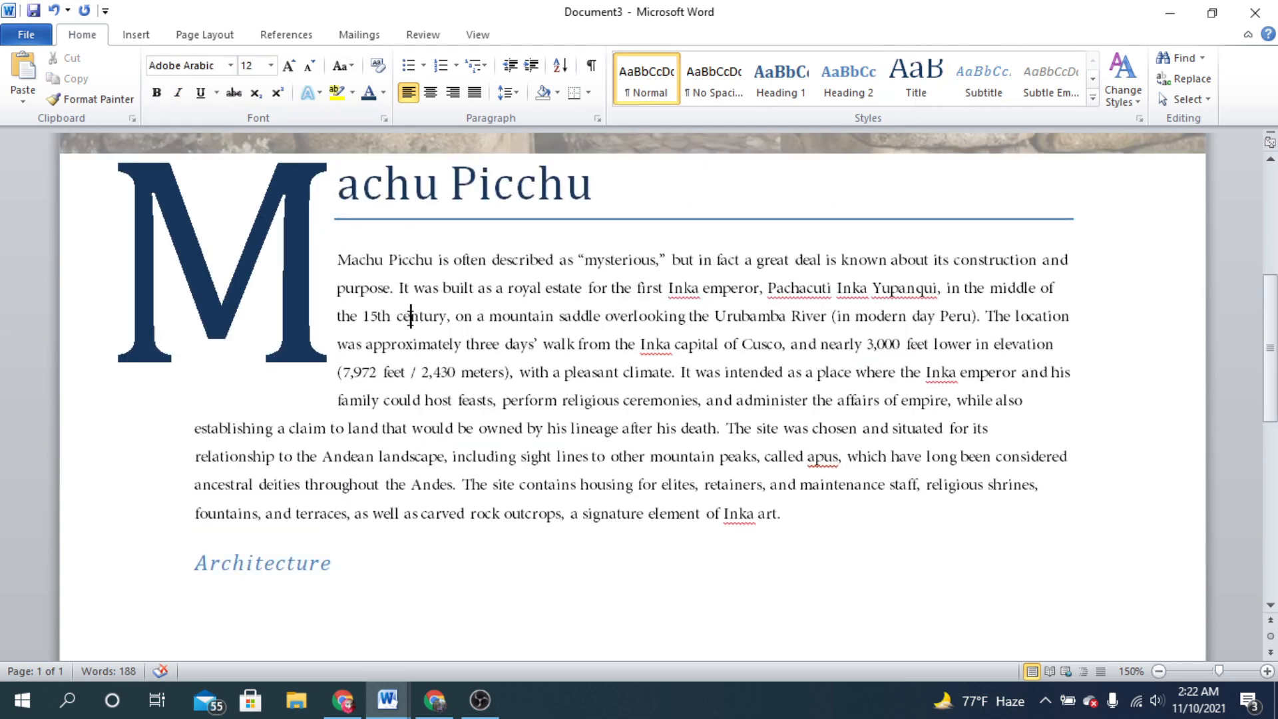
{"action": "left_click", "coordinate": [292, 196]}
- Set the font size of the "Architecture" heading to 20
{"action": "left_click", "coordinate": [248, 563]}
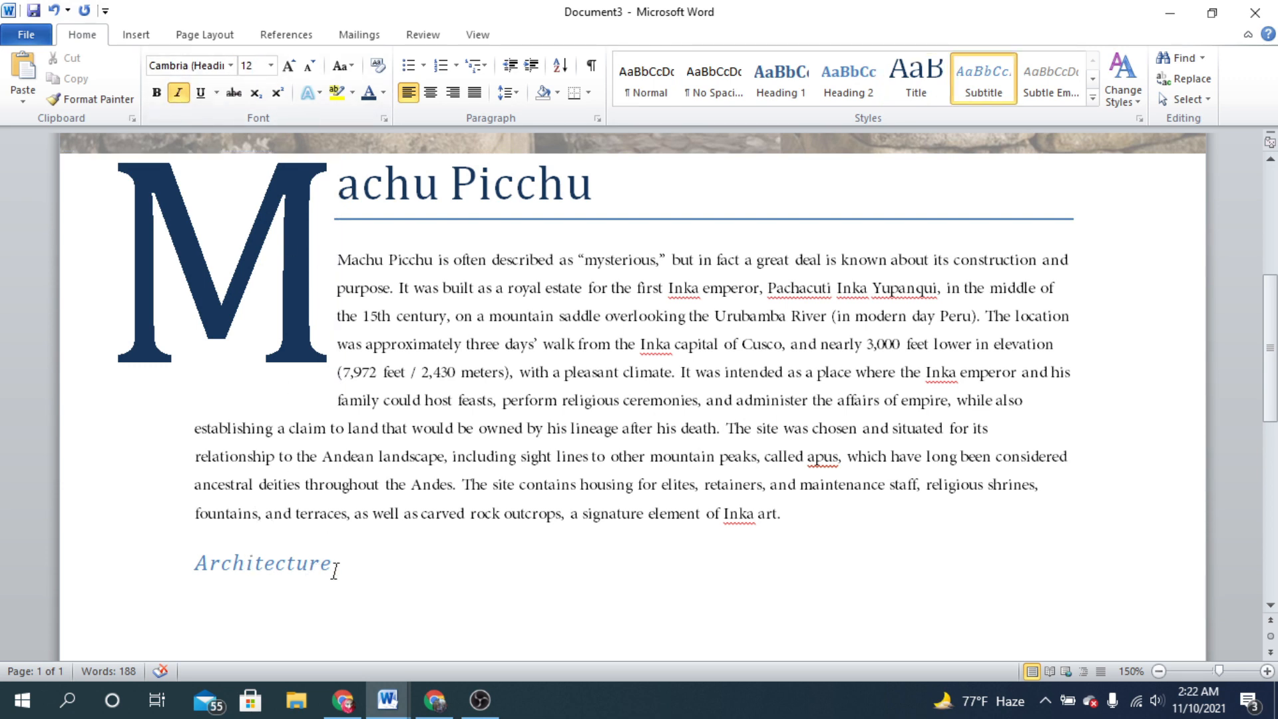
{"action": "left_click_drag", "start_coordinate": [334, 570], "coordinate": [164, 563]}
{"action": "left_click", "coordinate": [271, 65]}
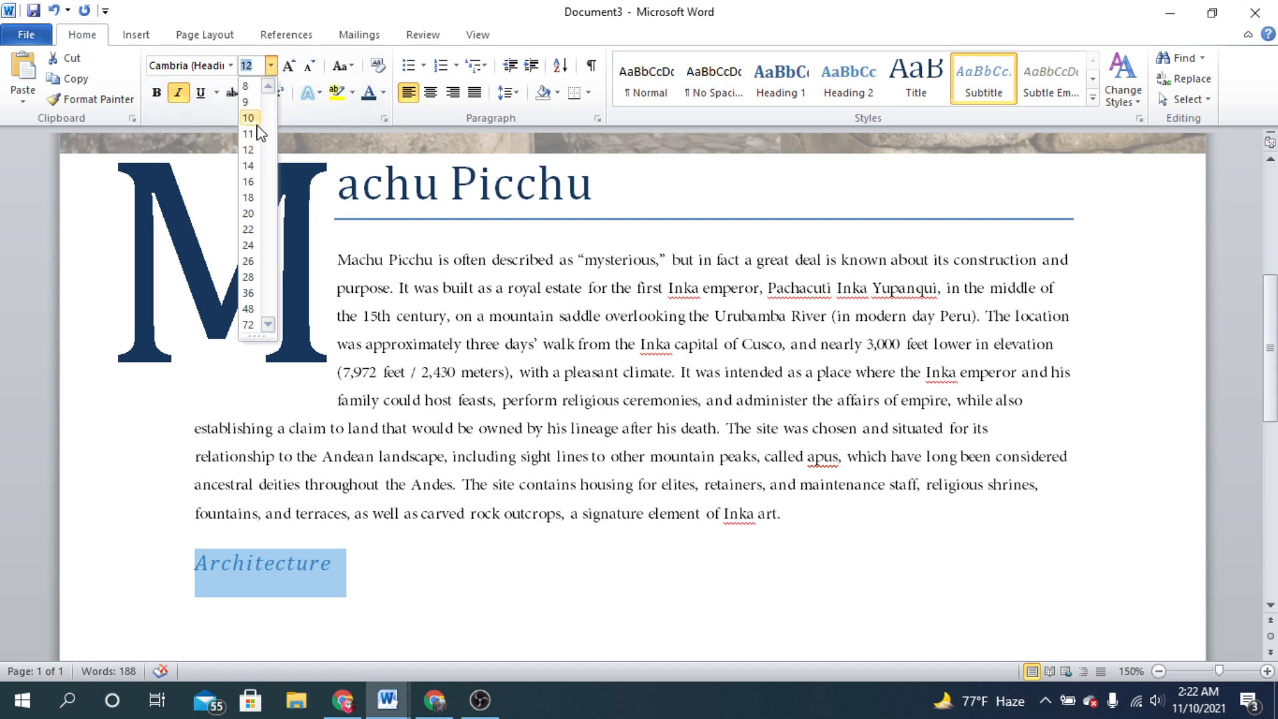
{"action": "left_click", "coordinate": [249, 213]}
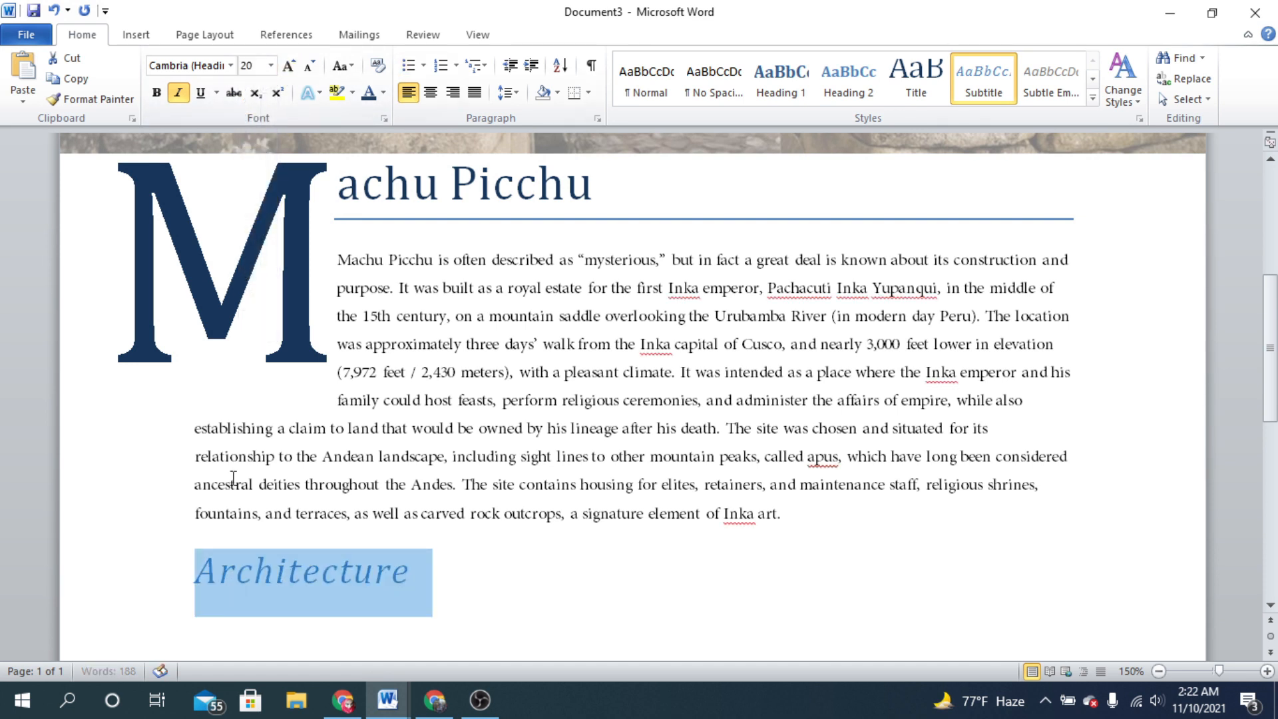
- Make the "Architecture" heading bold italic and colour its text dark blue
{"action": "left_click", "coordinate": [175, 94]}
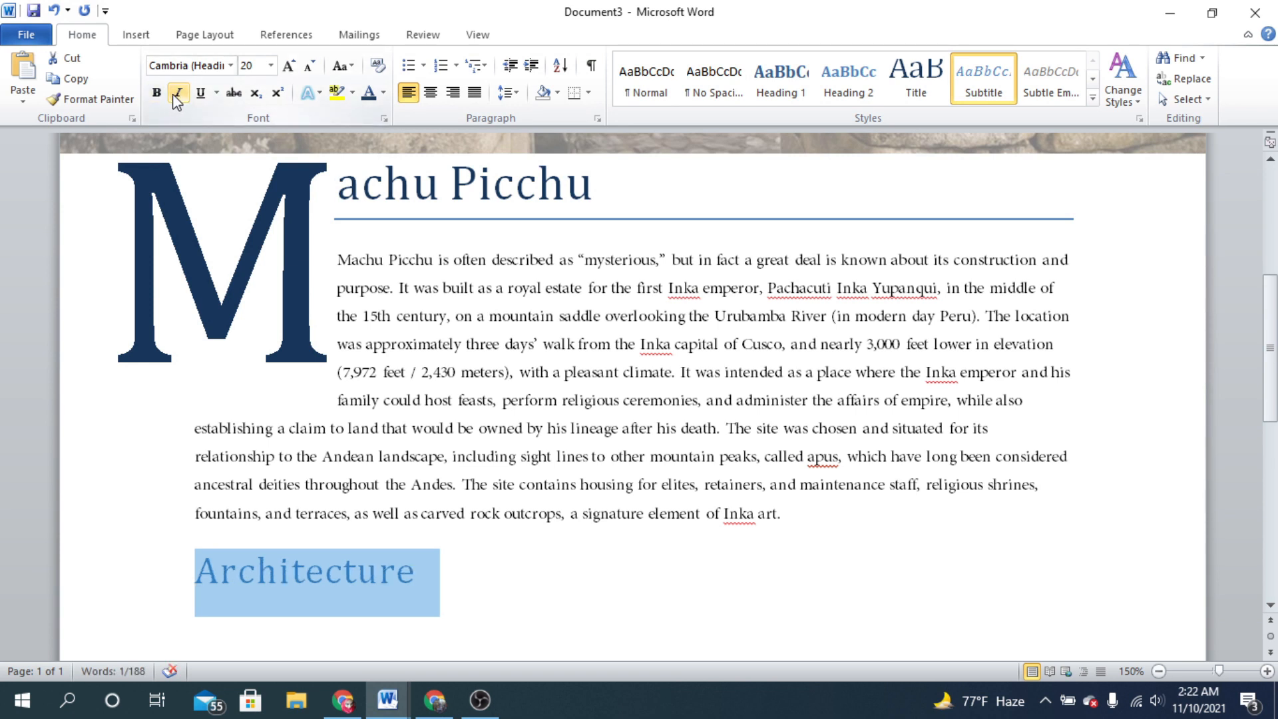
{"action": "left_click", "coordinate": [175, 94]}
{"action": "left_click", "coordinate": [157, 93]}
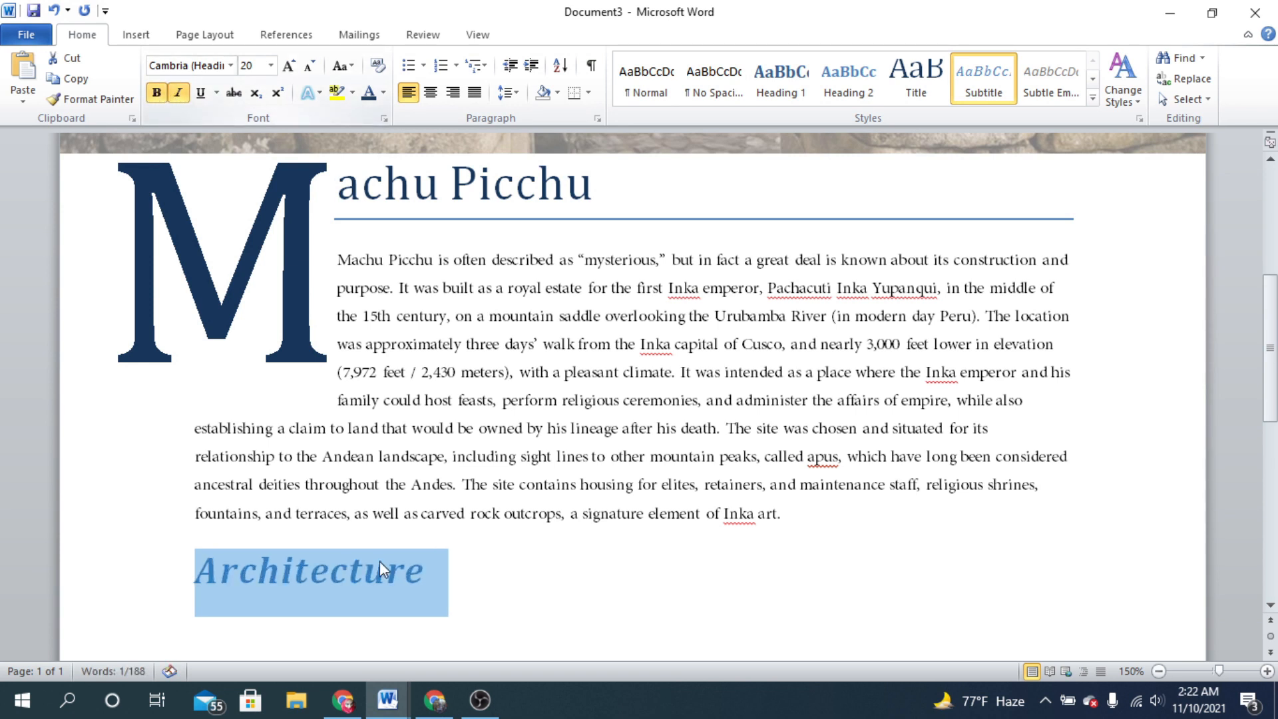
{"action": "left_click", "coordinate": [373, 95]}
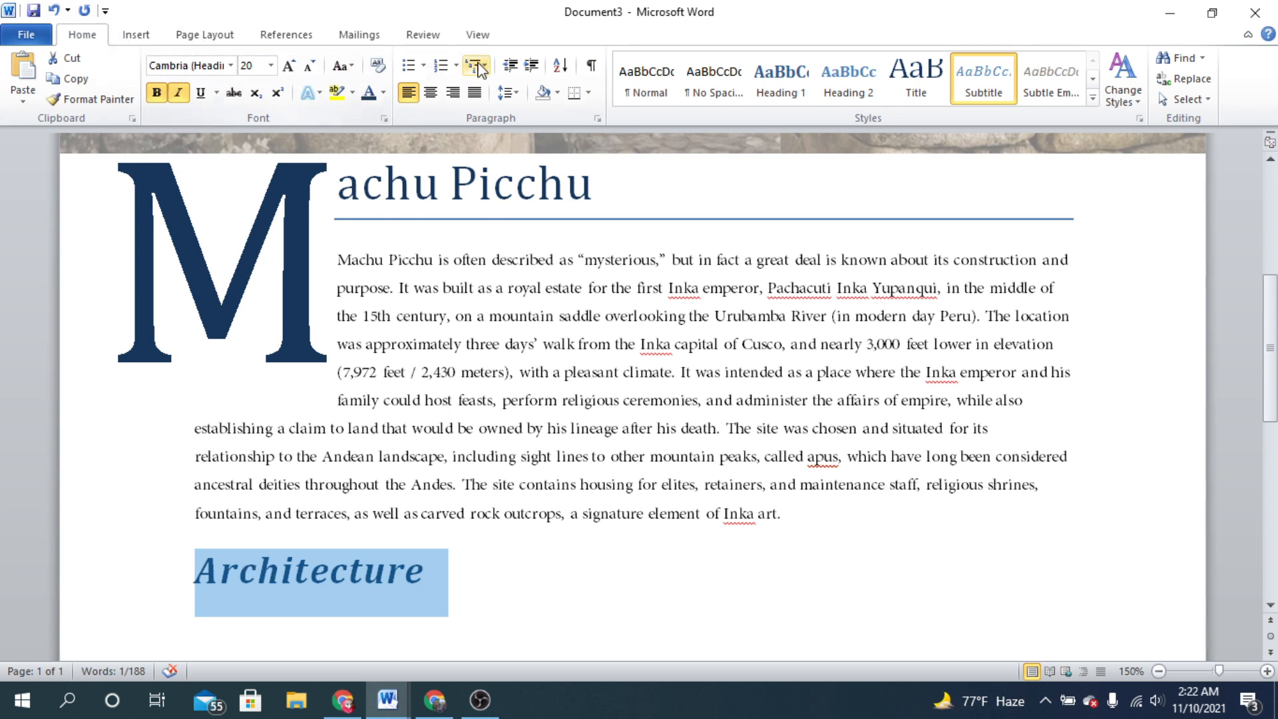
- Try a left indent of -0.6" on the "Architecture" heading
{"action": "left_click", "coordinate": [225, 38]}
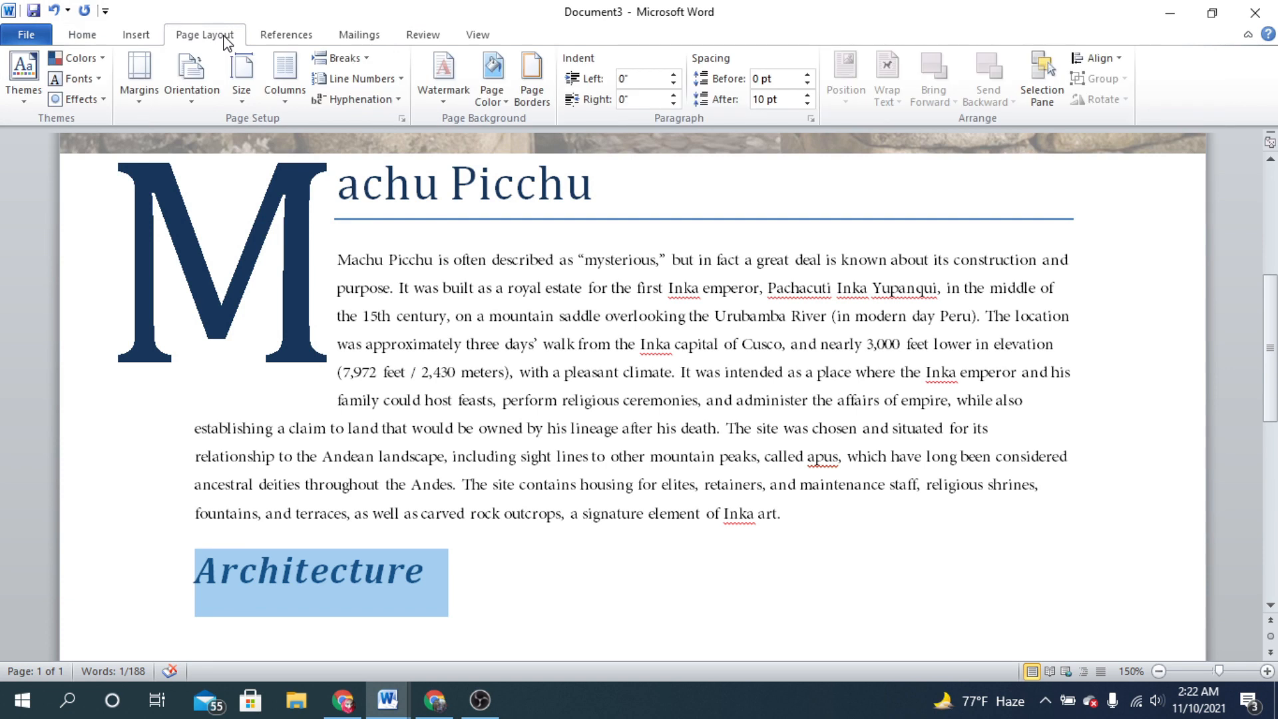
{"action": "left_click", "coordinate": [673, 76]}
{"action": "left_click", "coordinate": [675, 84]}
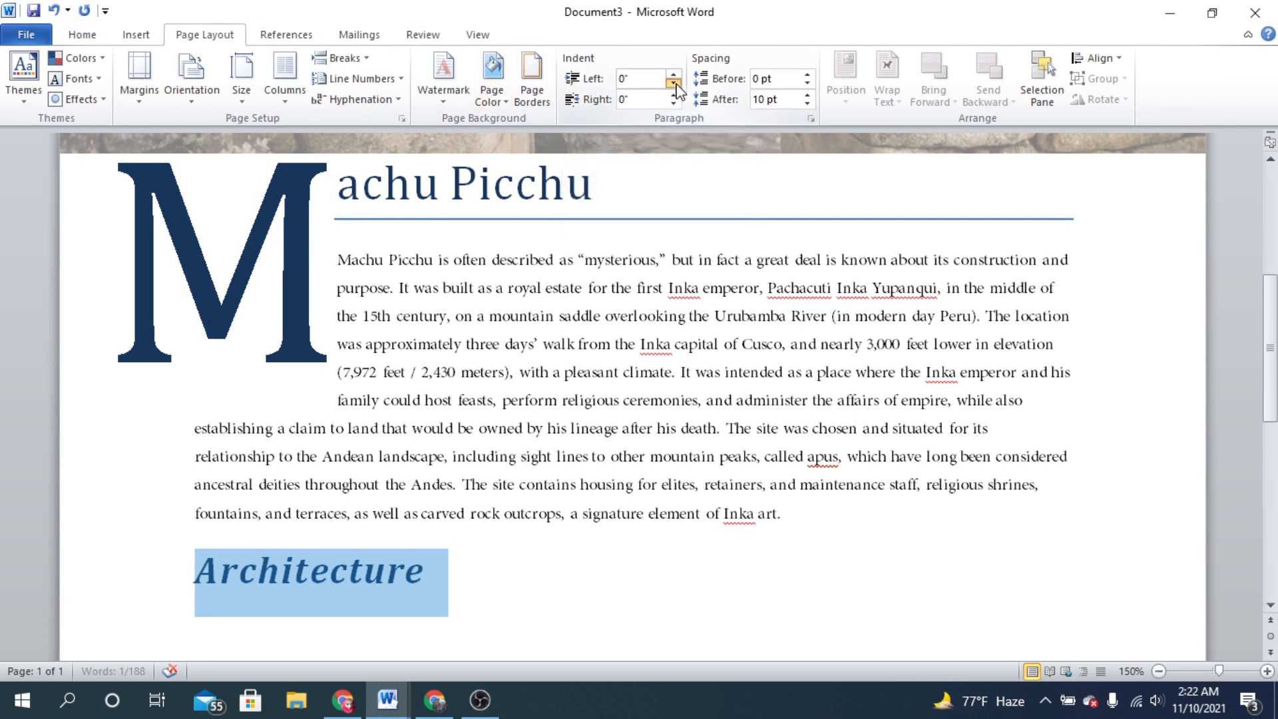
{"action": "left_click", "coordinate": [675, 85]}
{"action": "left_click", "coordinate": [674, 84]}
{"action": "left_click", "coordinate": [674, 85]}
{"action": "left_click", "coordinate": [675, 84]}
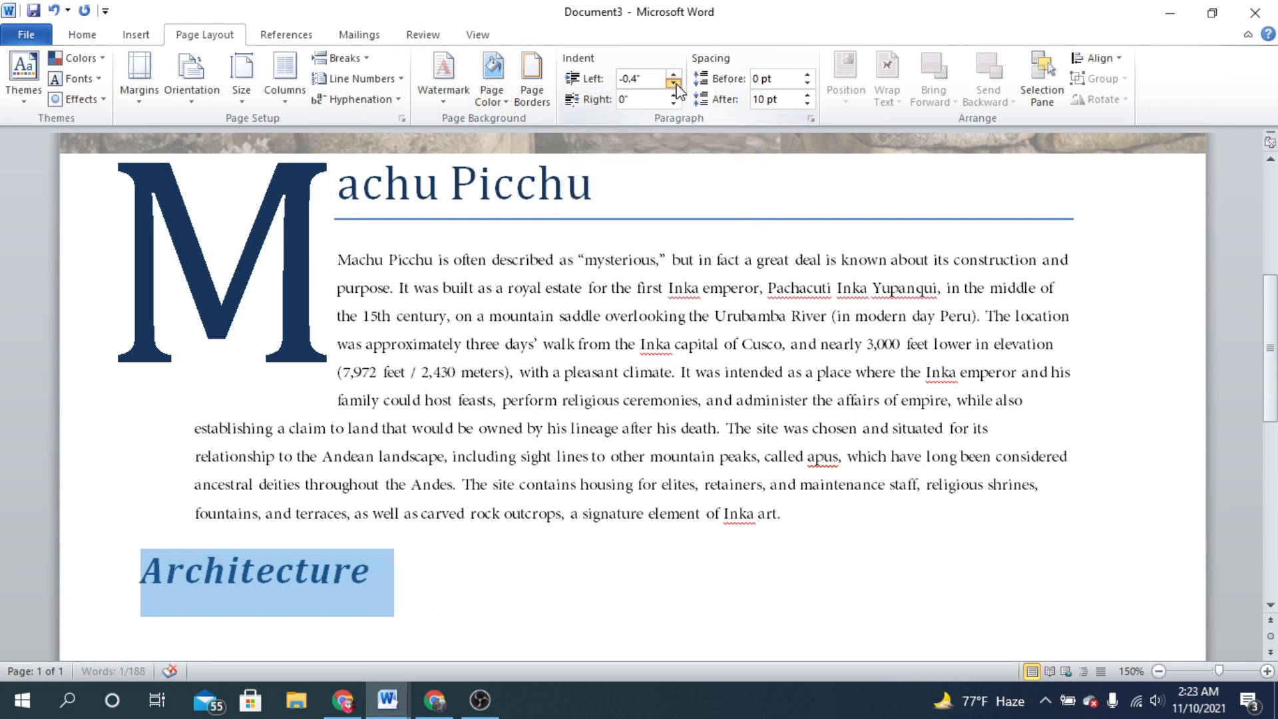
{"action": "left_click", "coordinate": [675, 84]}
{"action": "left_click", "coordinate": [675, 85]}
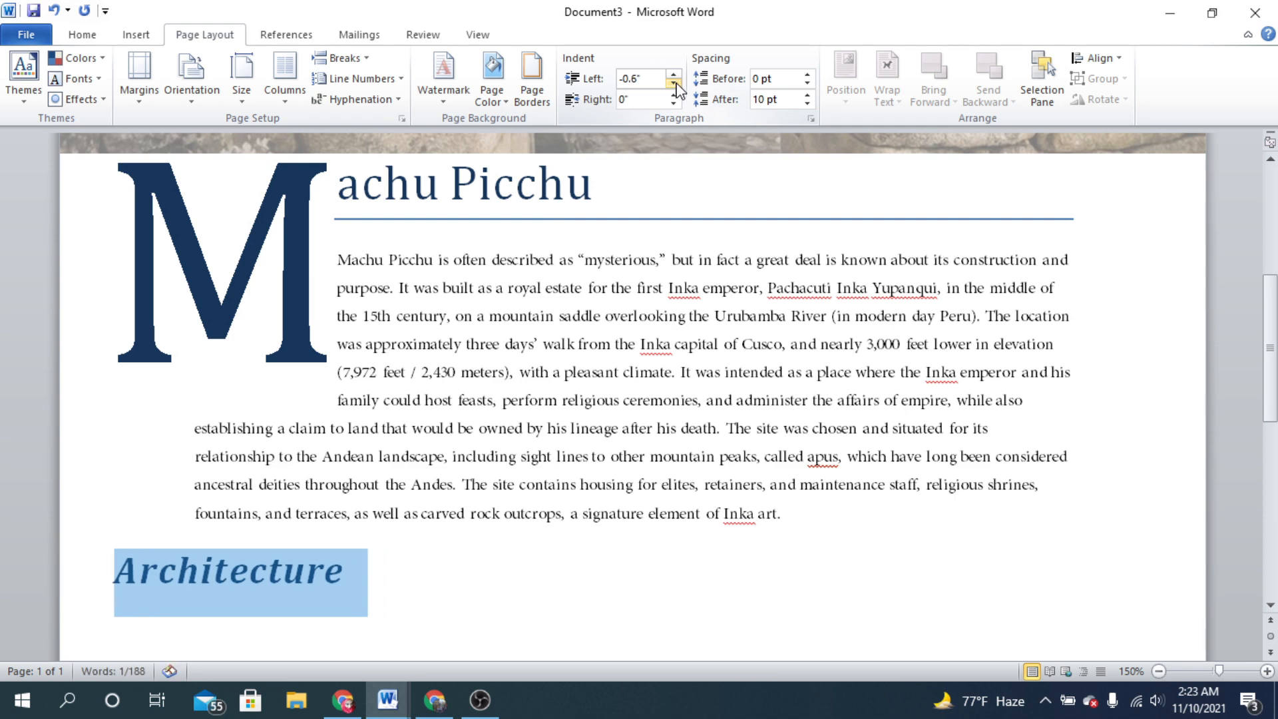
- Try a left indent of -0.4" on the "Architecture" heading and compare it with the text above
{"action": "left_click", "coordinate": [115, 379]}
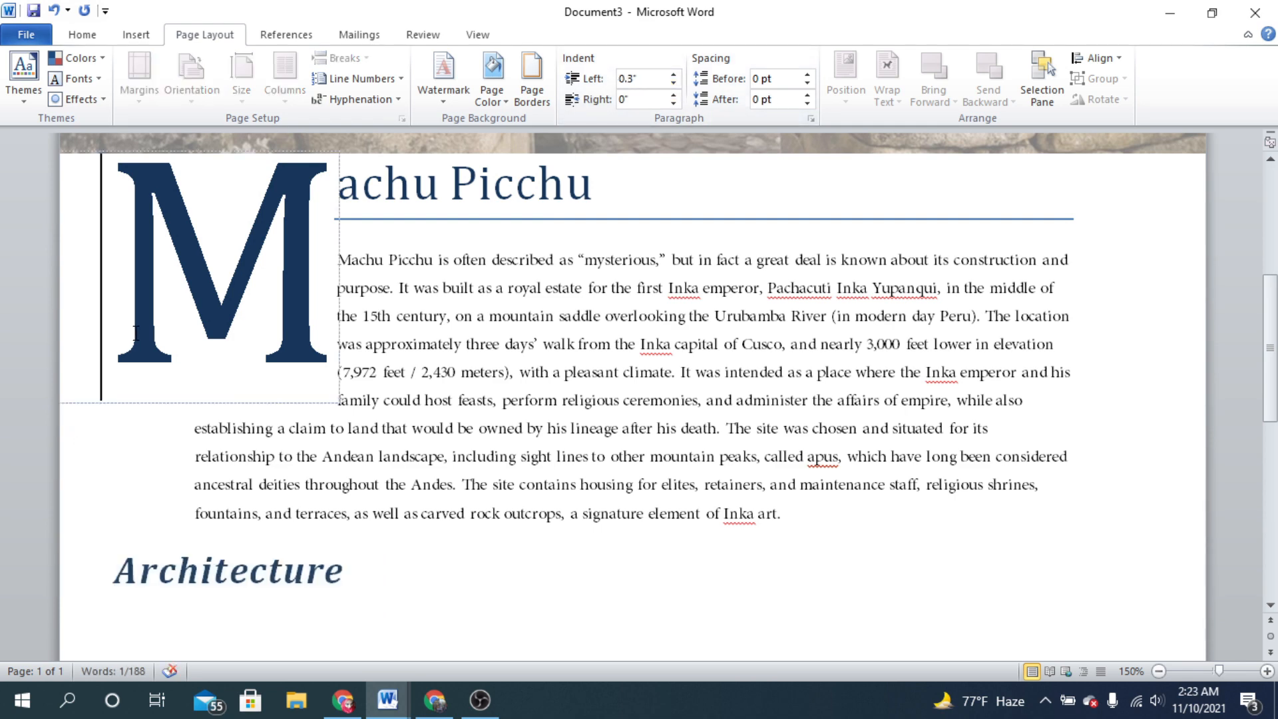
{"action": "left_click", "coordinate": [102, 584]}
{"action": "scroll", "coordinate": [466, 479], "scroll_direction": "down", "scroll_amount": 2}
{"action": "scroll", "coordinate": [474, 456], "scroll_direction": "up", "scroll_amount": 1}
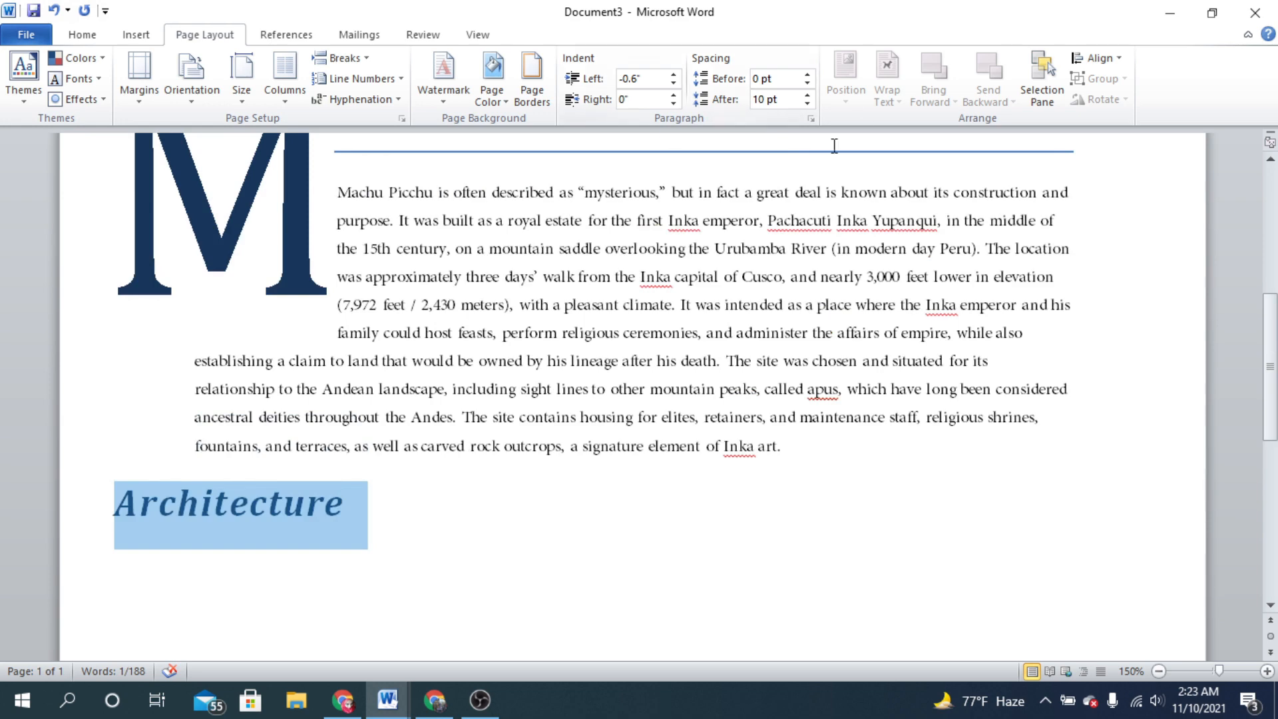
{"action": "left_click", "coordinate": [674, 74]}
{"action": "left_click", "coordinate": [673, 74]}
{"action": "scroll", "coordinate": [468, 315], "scroll_direction": "up", "scroll_amount": 1}
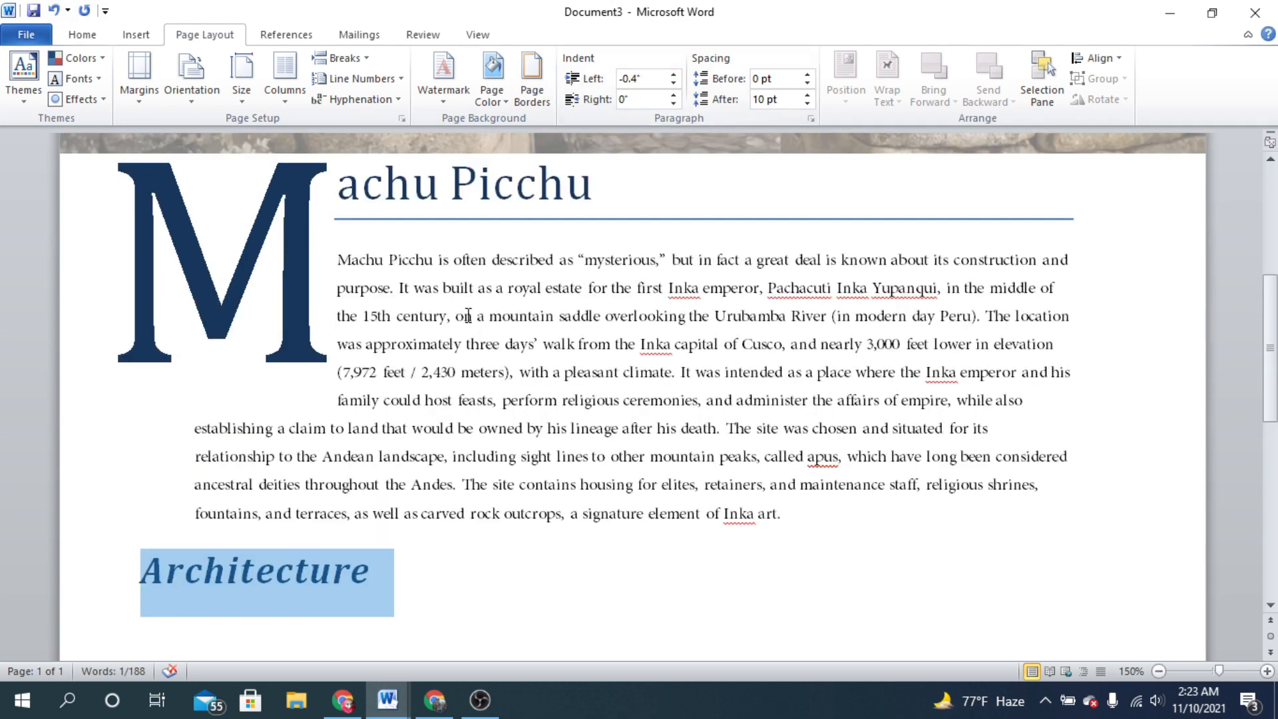
{"action": "scroll", "coordinate": [469, 313], "scroll_direction": "down", "scroll_amount": 1}
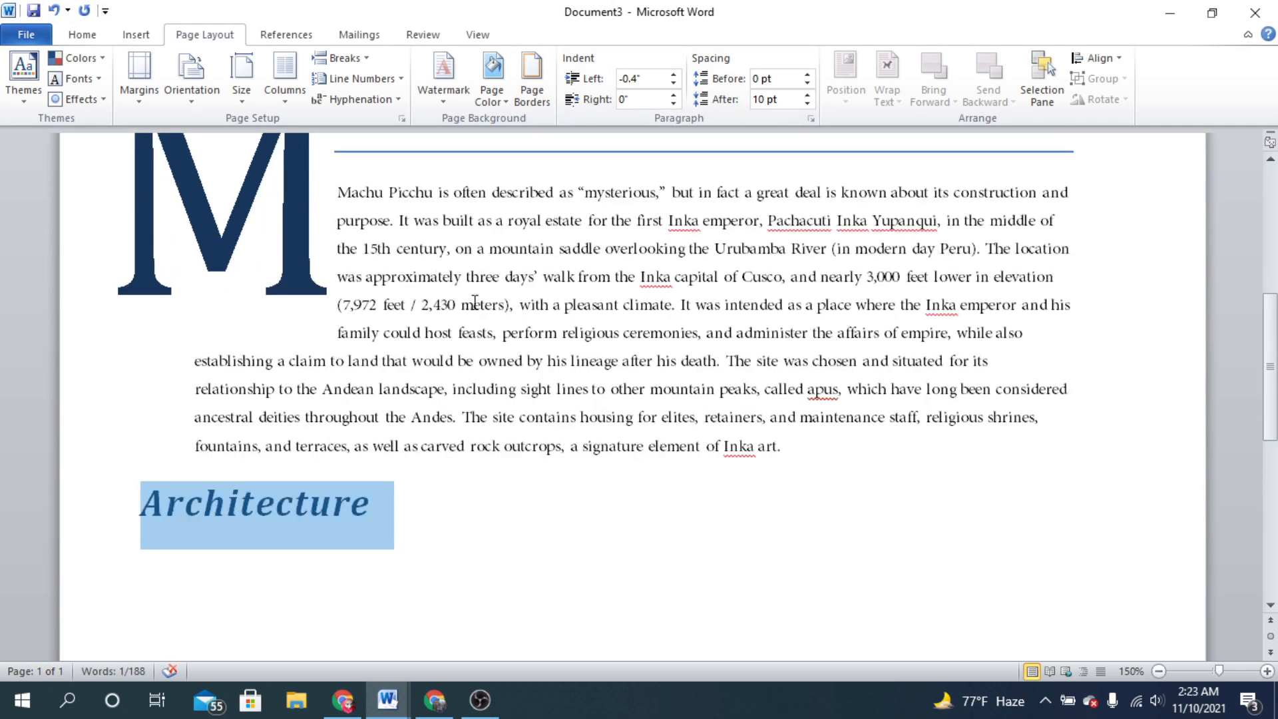
- Return the left indent of the "Architecture" heading to 0"
{"action": "left_click", "coordinate": [673, 75]}
{"action": "left_click", "coordinate": [674, 75]}
{"action": "left_click", "coordinate": [674, 74]}
{"action": "left_click", "coordinate": [674, 75]}
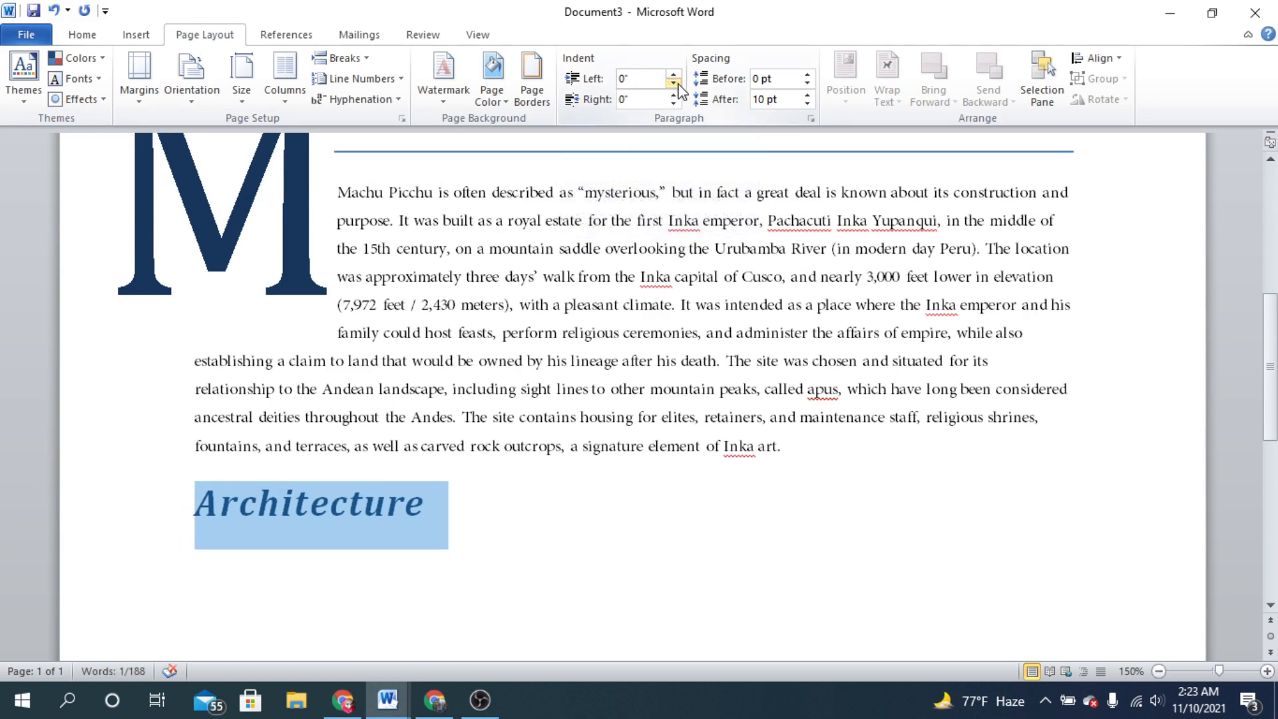
{"action": "left_click", "coordinate": [248, 390]}
{"action": "left_click_drag", "start_coordinate": [207, 371], "coordinate": [373, 530]}
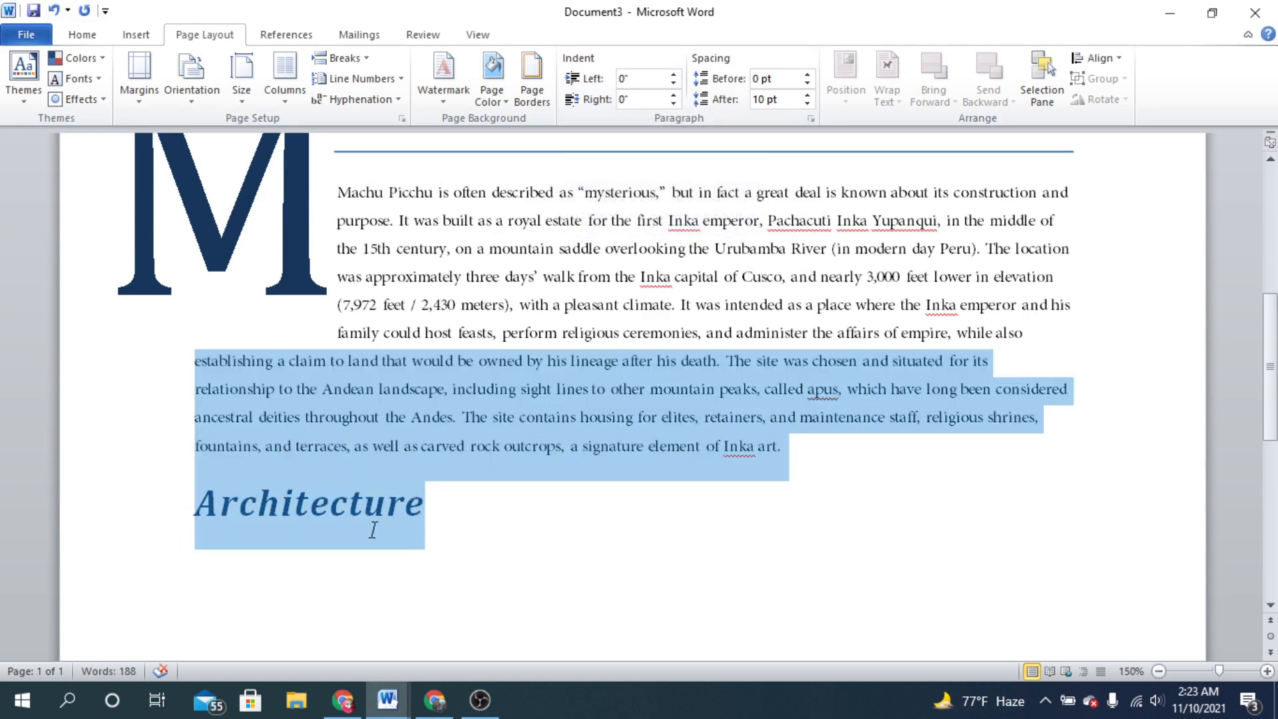
{"action": "left_click", "coordinate": [306, 466]}
{"action": "left_click", "coordinate": [446, 503]}
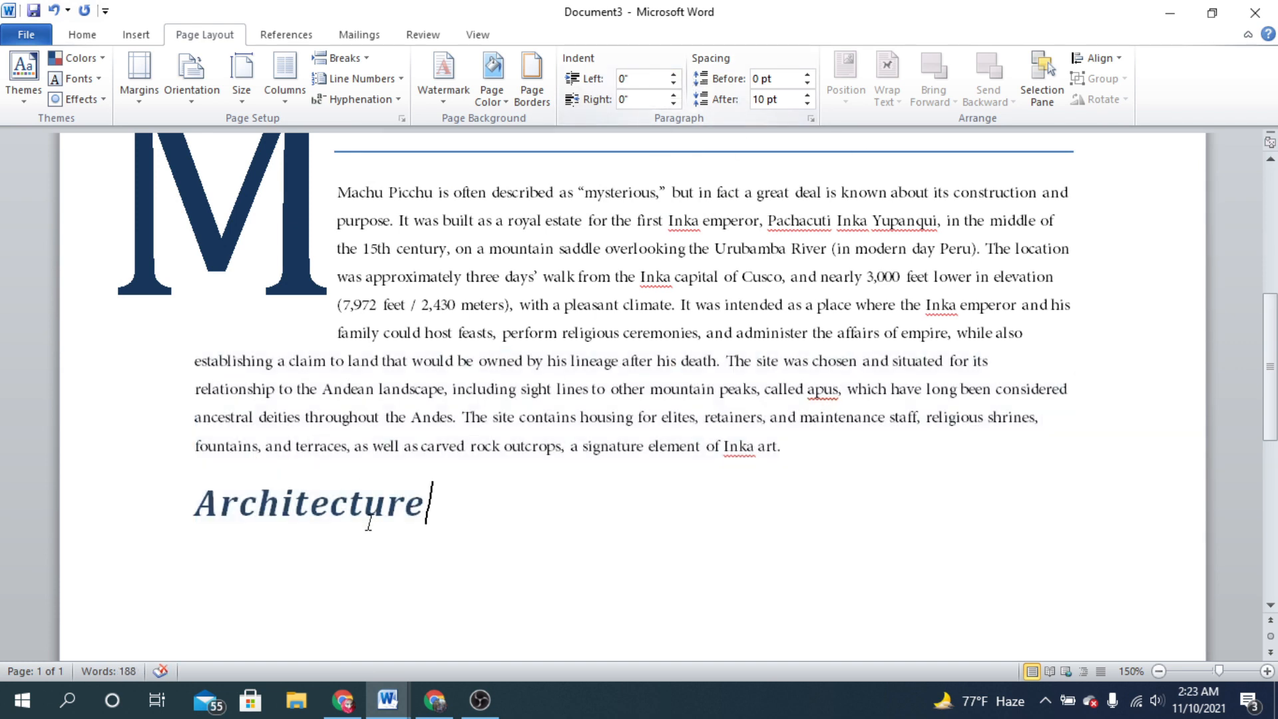
- Set the paragraph spacing before the "Architecture" heading to Auto
{"action": "triple_click", "coordinate": [411, 496]}
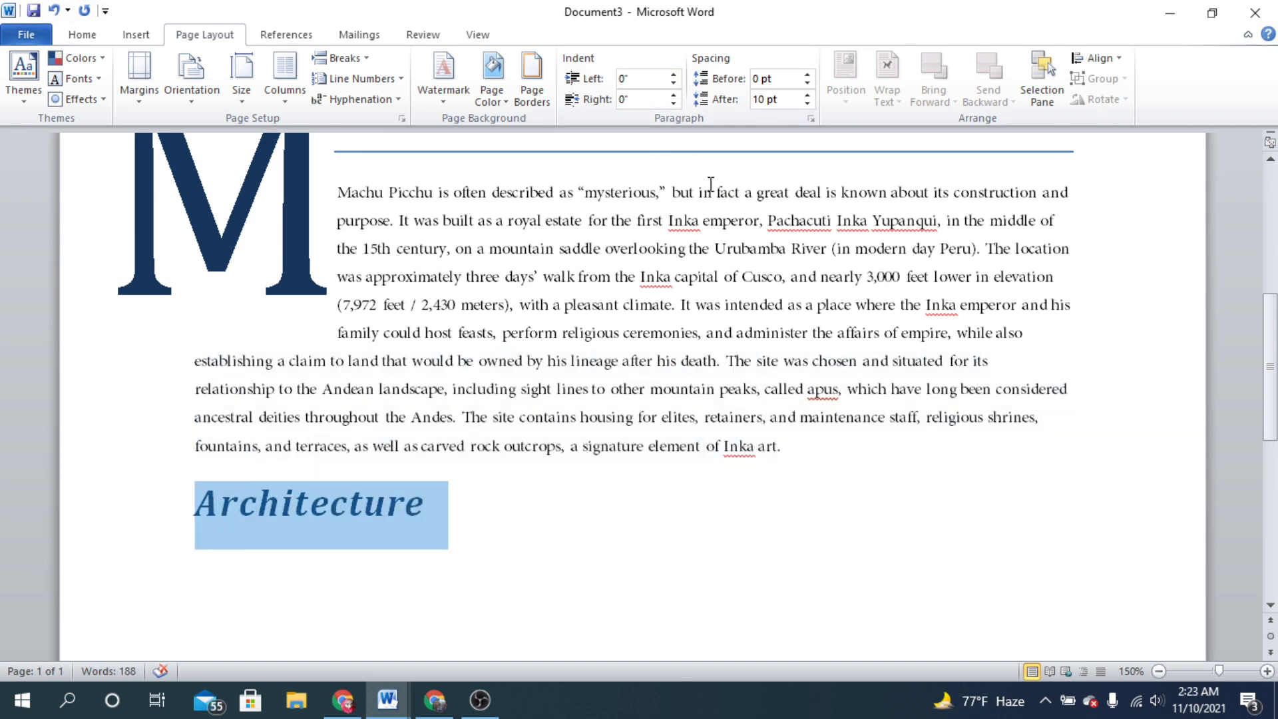
{"action": "left_click", "coordinate": [808, 83]}
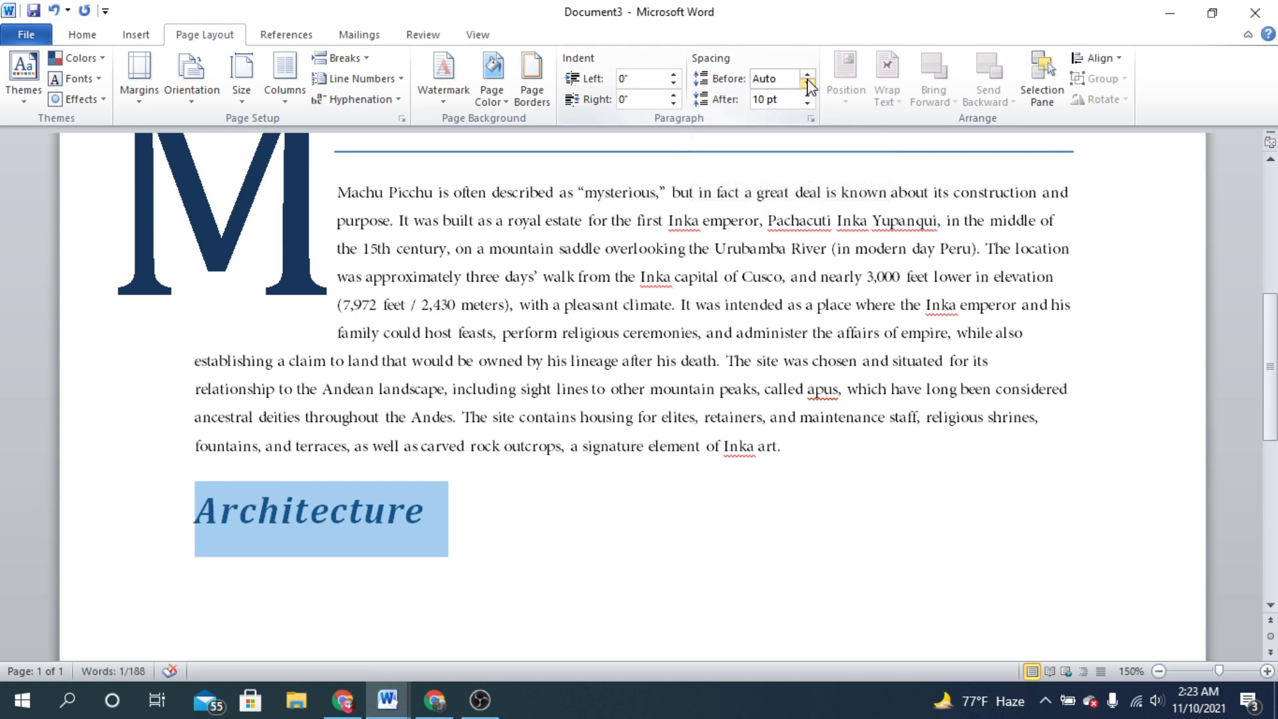
{"action": "left_click", "coordinate": [808, 75]}
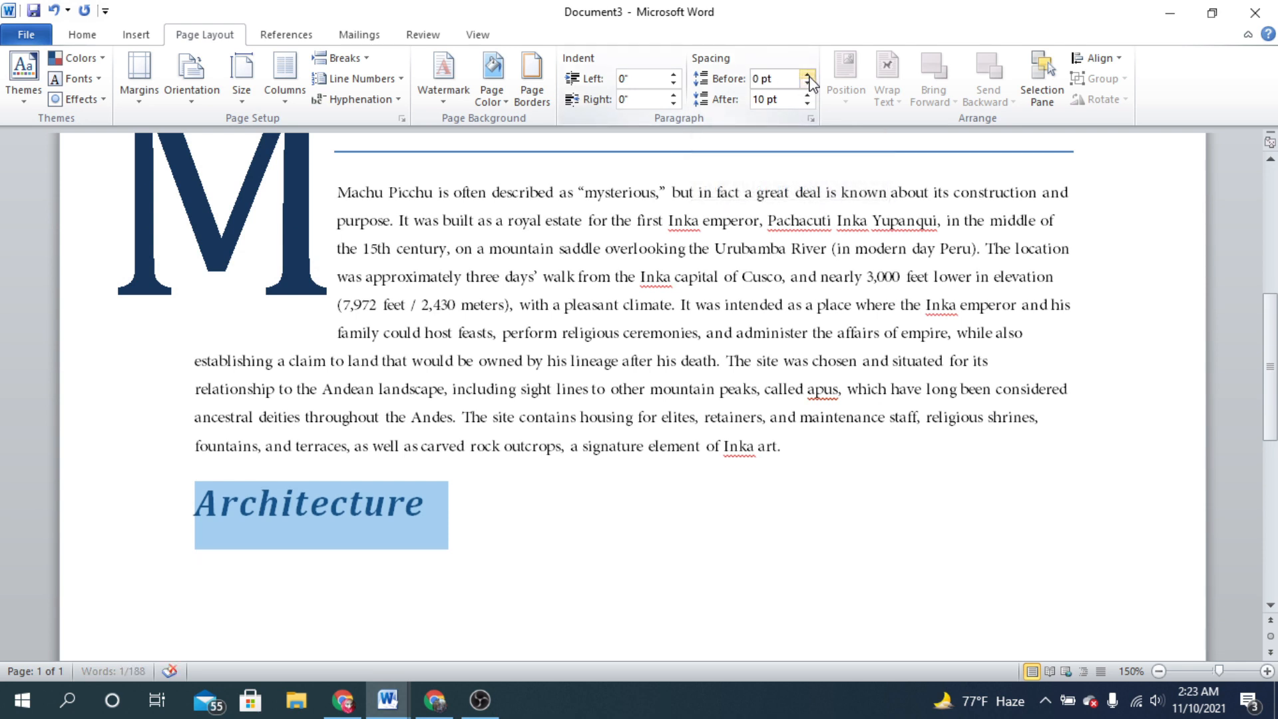
{"action": "left_click", "coordinate": [808, 83]}
{"action": "left_click", "coordinate": [808, 75]}
{"action": "left_click", "coordinate": [808, 83]}
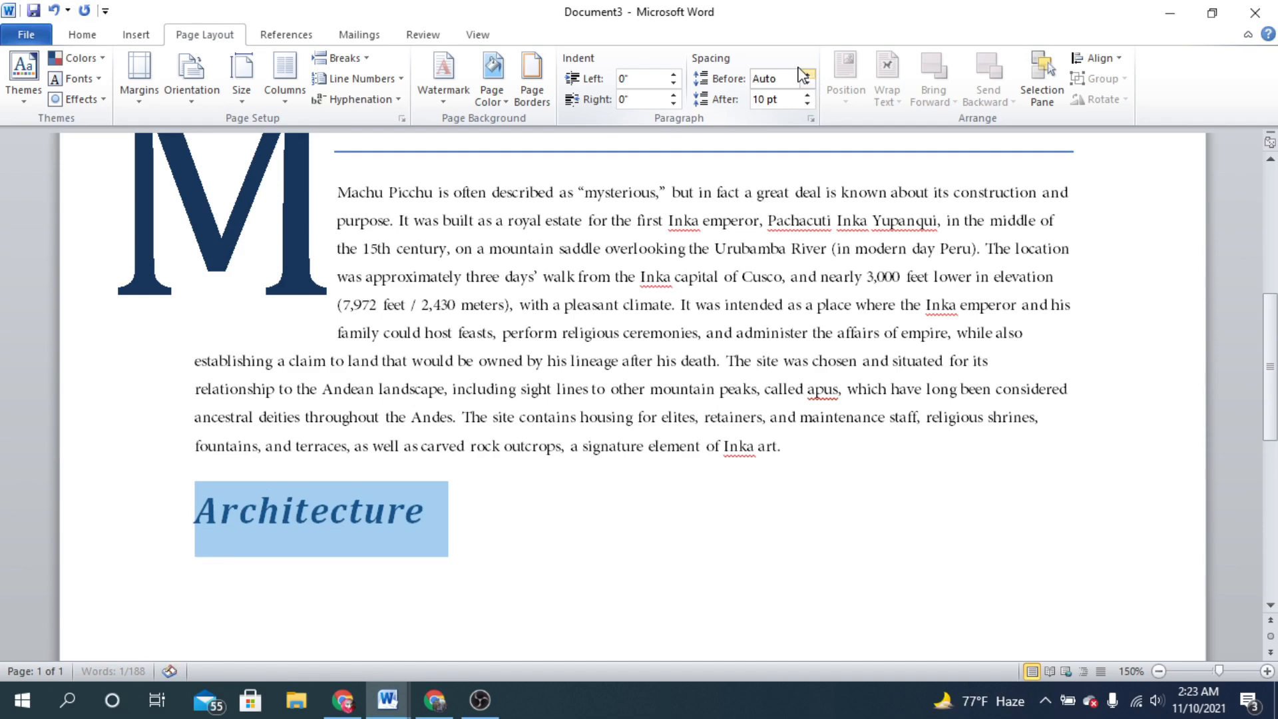
{"action": "left_click", "coordinate": [442, 522]}
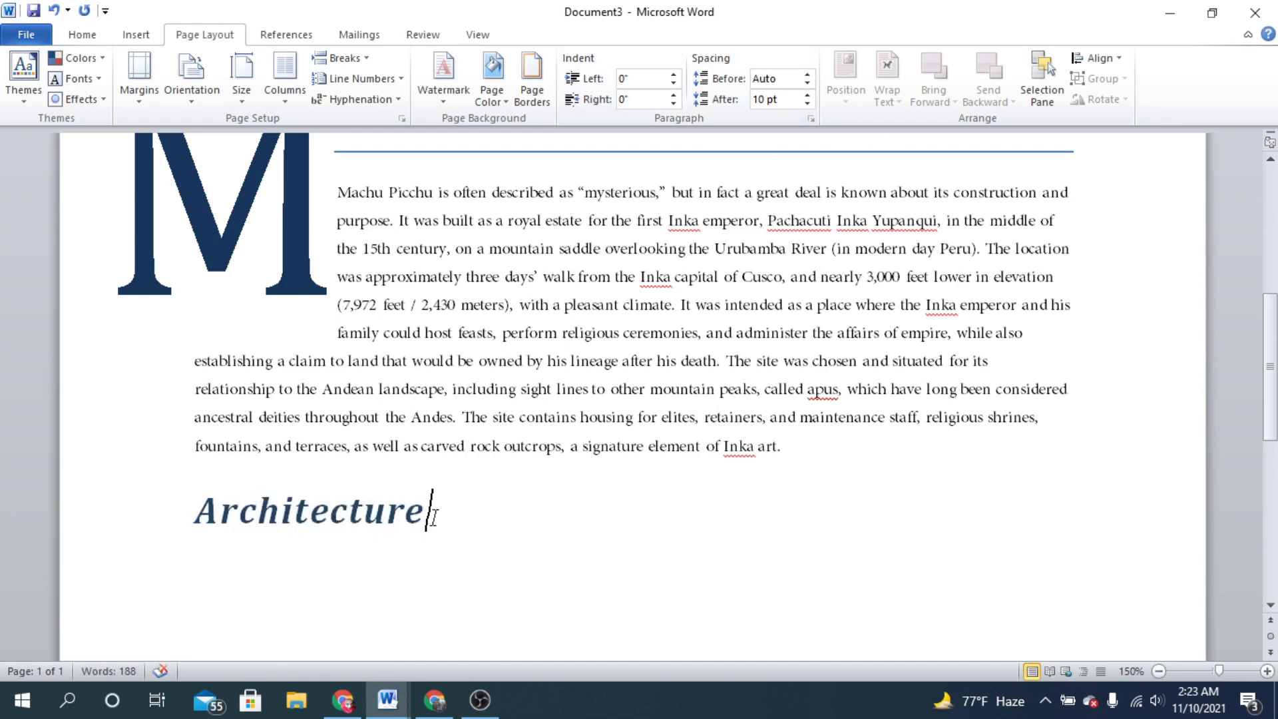
{"action": "scroll", "coordinate": [428, 478], "scroll_direction": "up", "scroll_amount": 3}
{"action": "scroll", "coordinate": [429, 482], "scroll_direction": "down", "scroll_amount": 4}
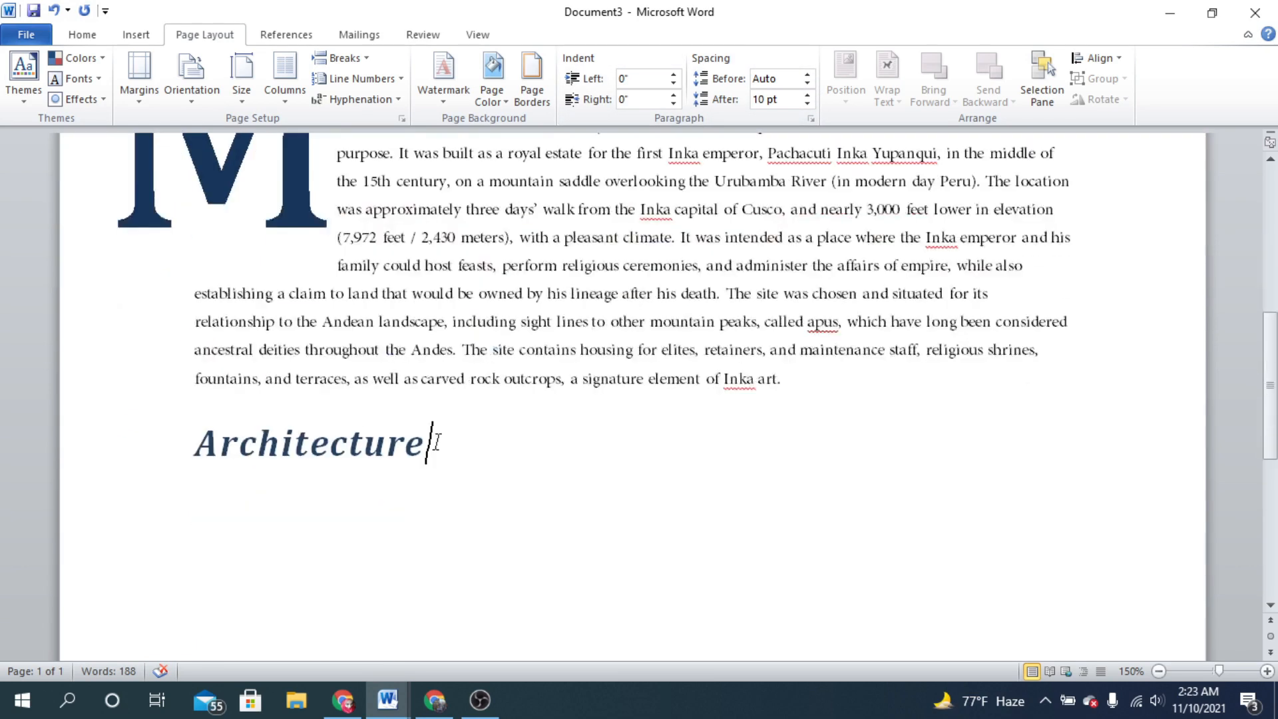
{"action": "left_click_drag", "start_coordinate": [431, 439], "coordinate": [180, 439]}
{"action": "scroll", "coordinate": [515, 454], "scroll_direction": "down", "scroll_amount": 2}
{"action": "scroll", "coordinate": [514, 454], "scroll_direction": "up", "scroll_amount": 2}
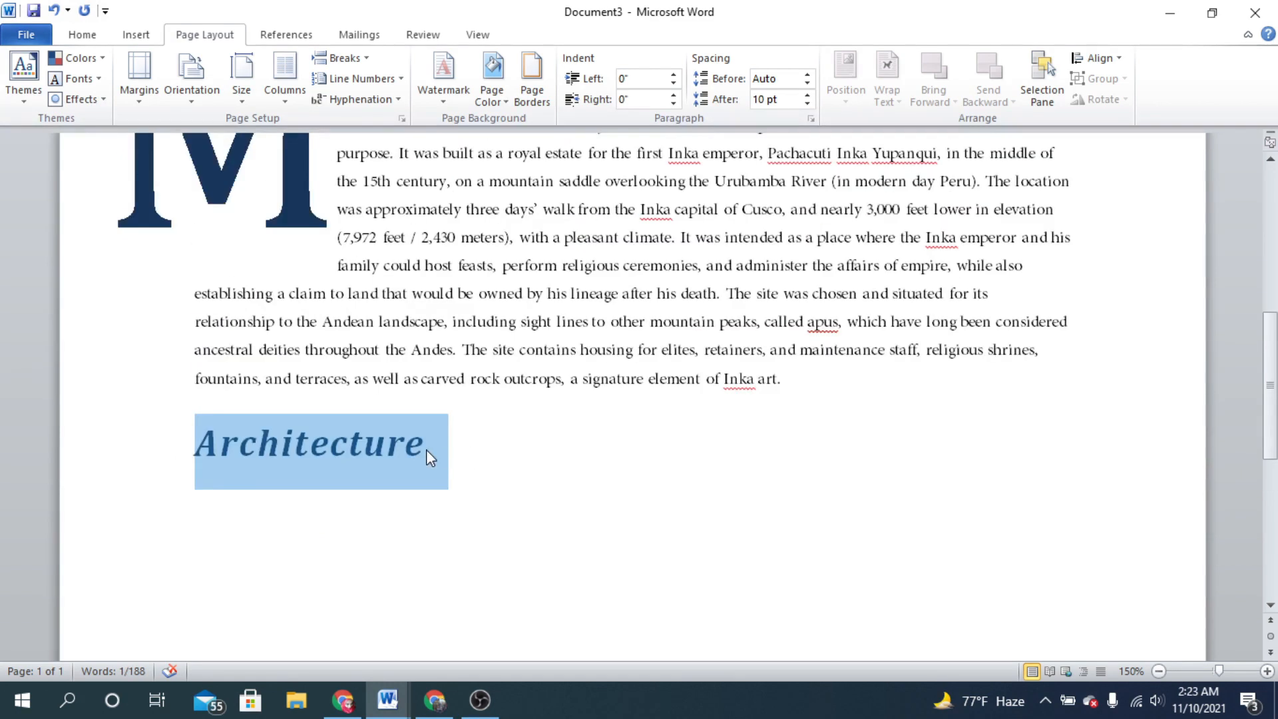
{"action": "left_click", "coordinate": [428, 449]}
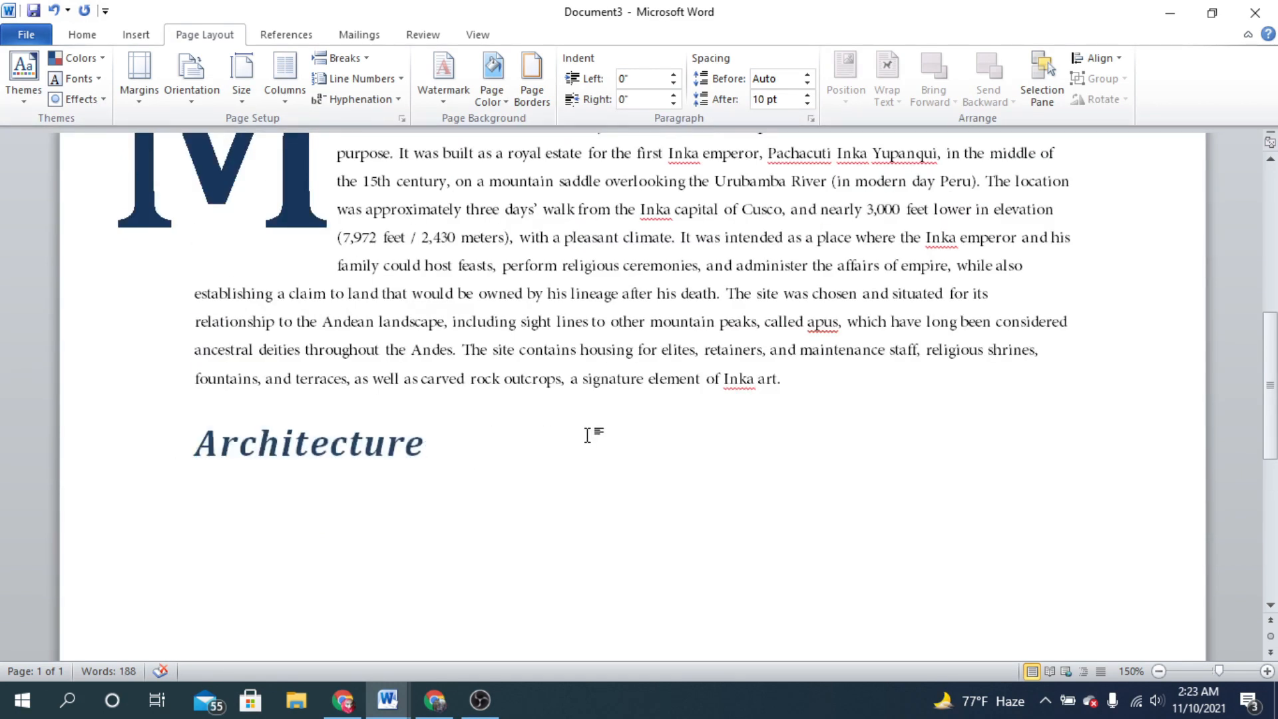
- Paste the copied paragraph beginning "The site features architecture" as text only on a new line below the "Architecture" heading
{"action": "scroll", "coordinate": [406, 459], "scroll_direction": "down", "scroll_amount": 1}
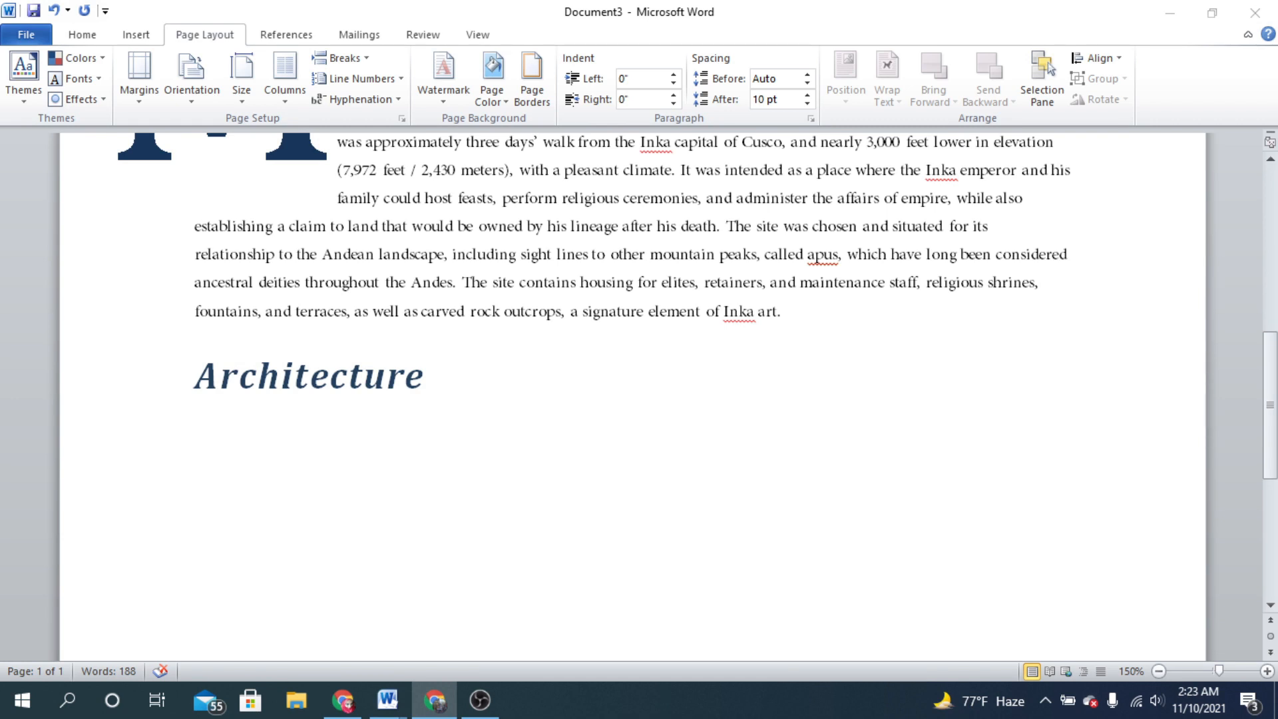
{"action": "left_click", "coordinate": [204, 426]}
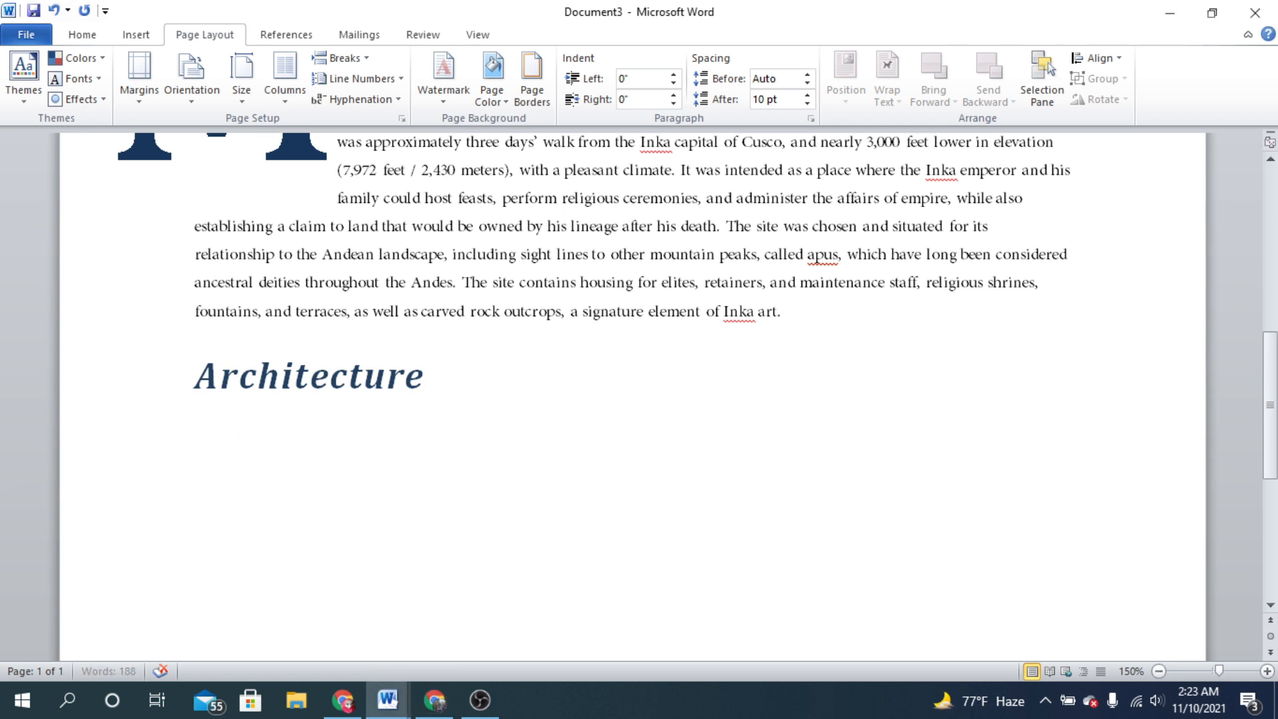
{"action": "key", "text": "Return"}
{"action": "right_click", "coordinate": [197, 438]}
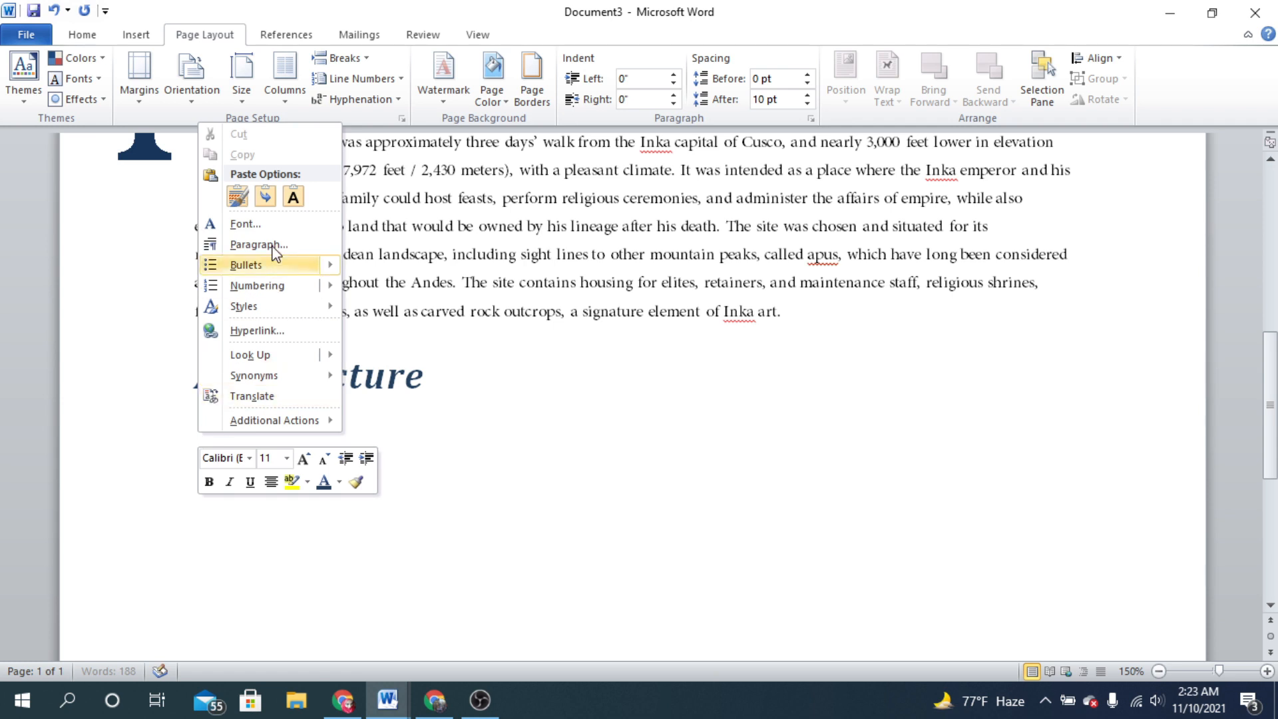
{"action": "left_click", "coordinate": [293, 198]}
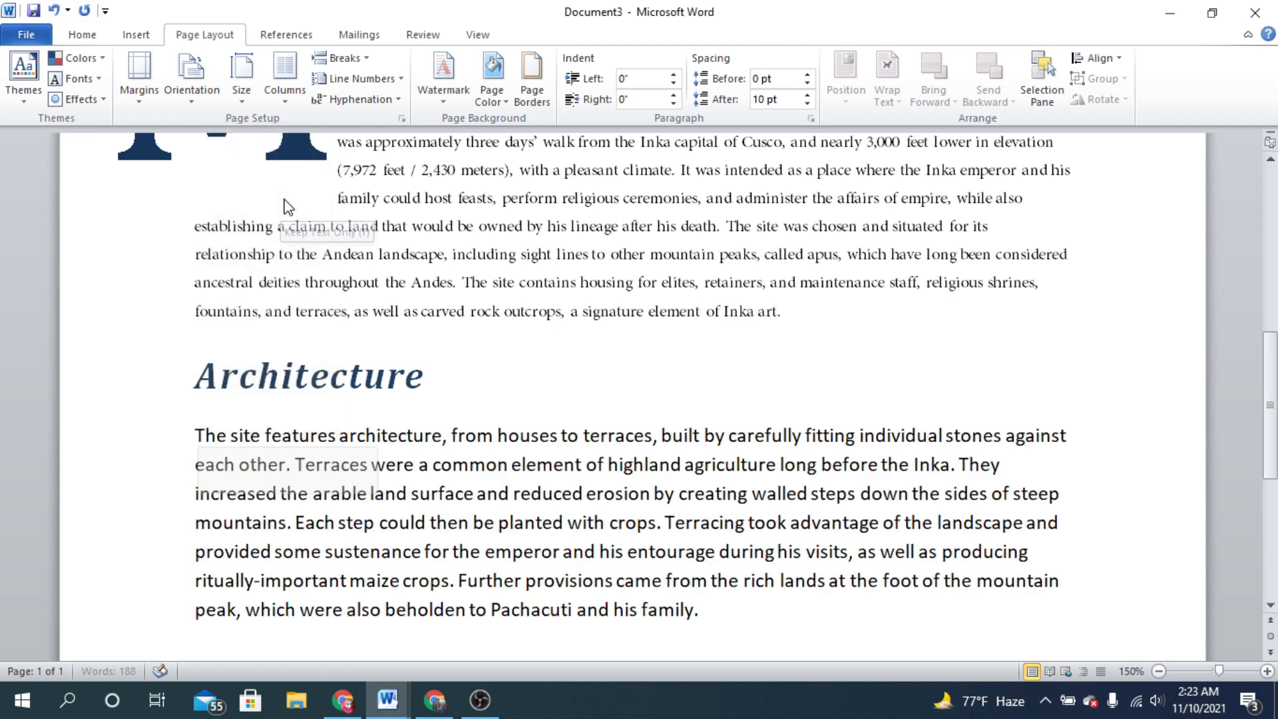
- Format the pasted "Architecture" paragraph in Adobe Arabic at size 12
{"action": "left_click", "coordinate": [81, 34]}
{"action": "left_click", "coordinate": [608, 257]}
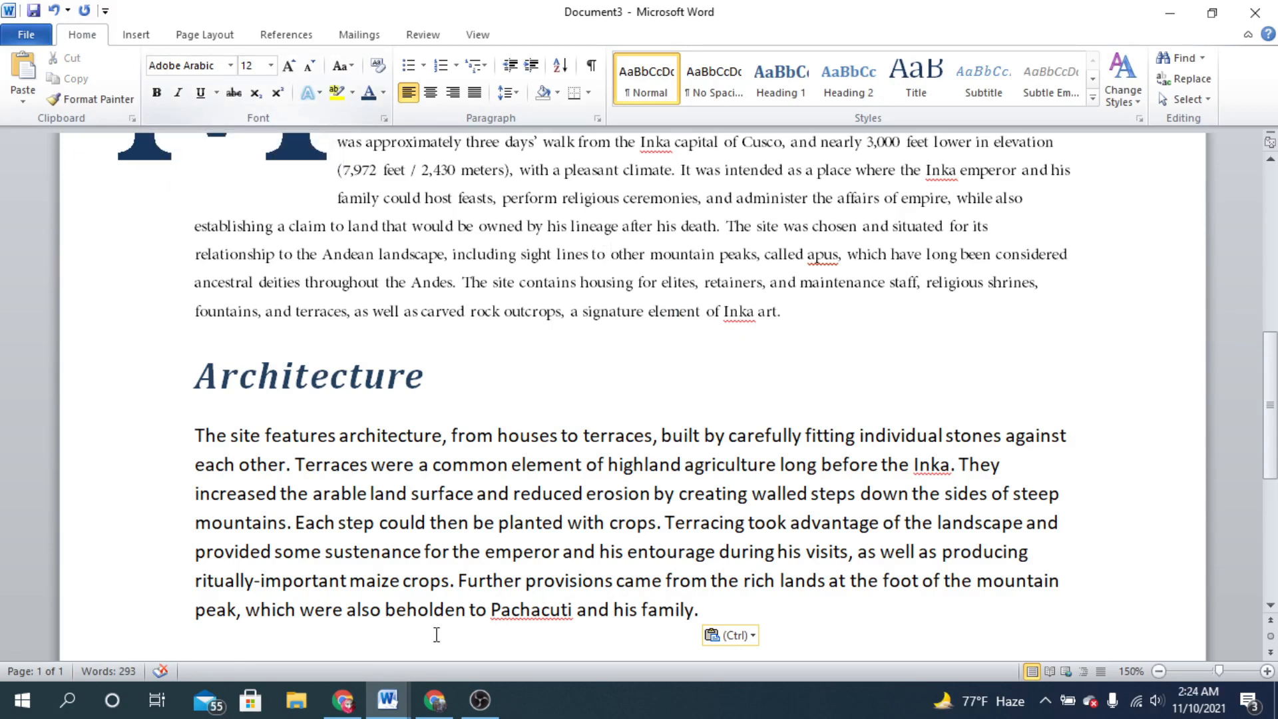
{"action": "left_click_drag", "start_coordinate": [711, 611], "coordinate": [176, 436]}
{"action": "left_click", "coordinate": [215, 70]}
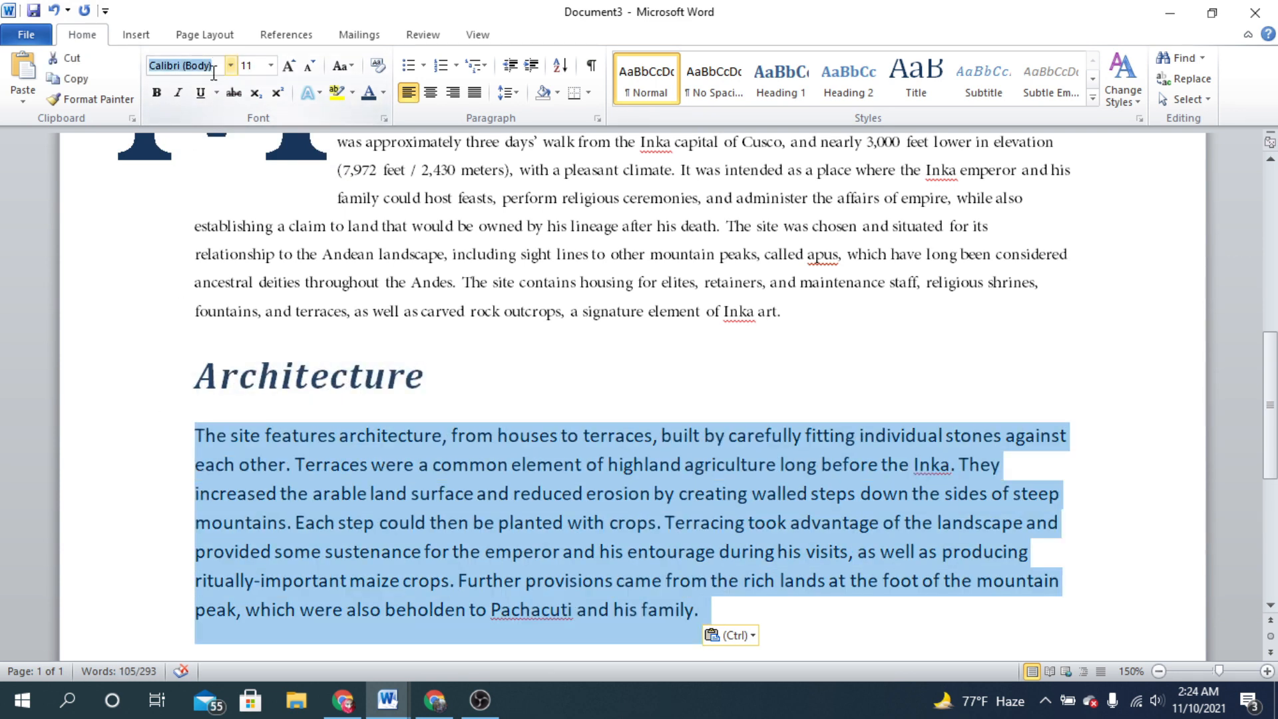
{"action": "type", "text": "abic"}
{"action": "key", "text": "Return"}
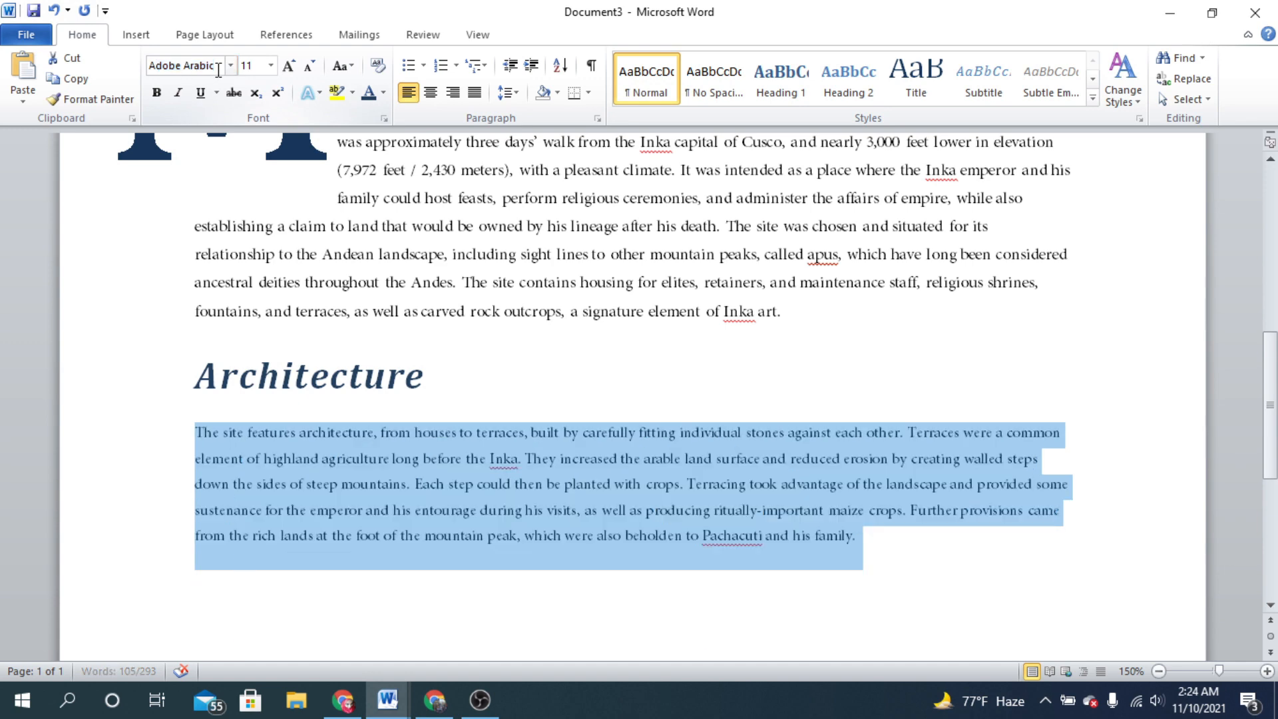
{"action": "left_click", "coordinate": [270, 66]}
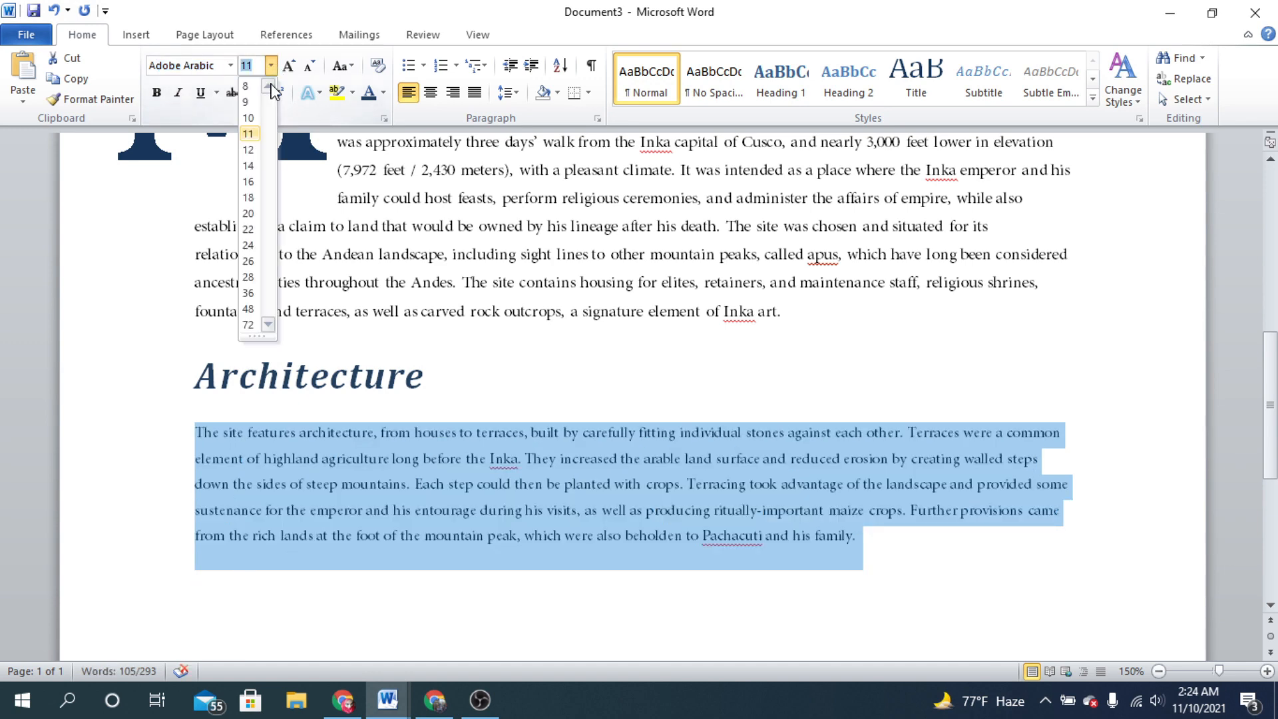
{"action": "left_click", "coordinate": [247, 150]}
{"action": "left_click", "coordinate": [201, 442]}
{"action": "left_click_drag", "start_coordinate": [198, 226], "coordinate": [646, 591]}
{"action": "left_click", "coordinate": [649, 589]}
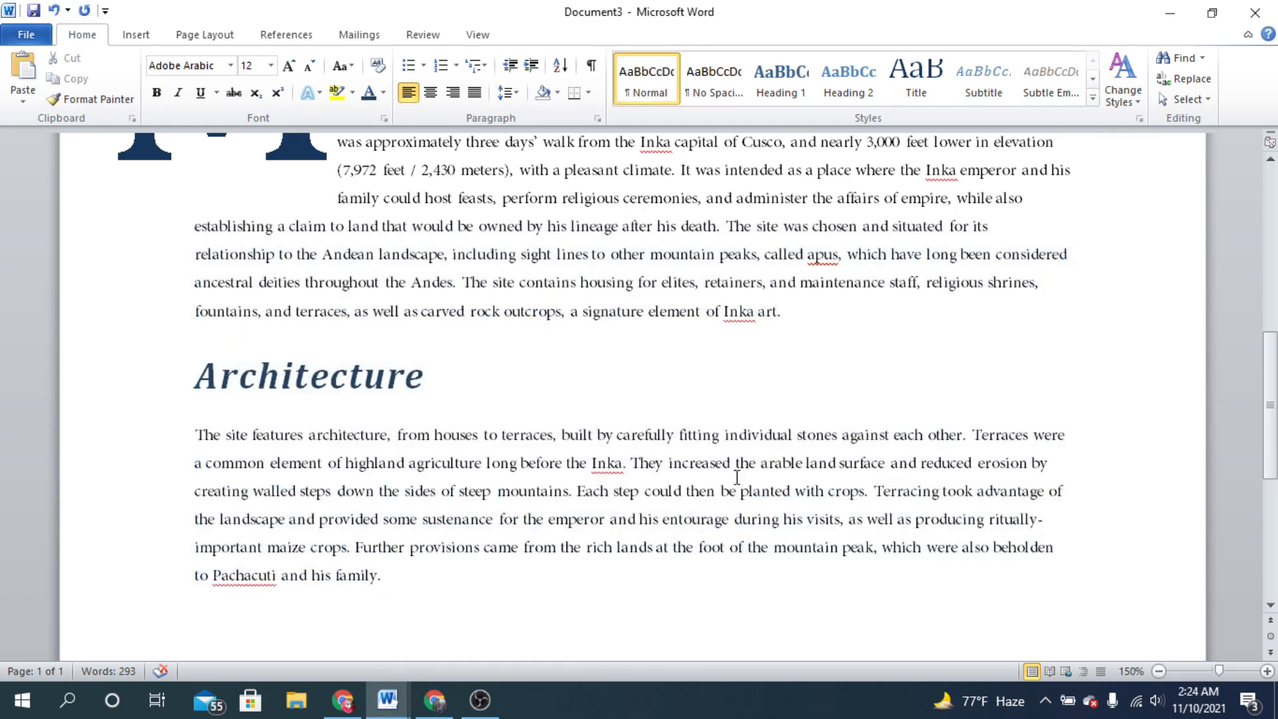
- Review the page from the title to the "Architecture" paragraph and check the space left beneath it
{"action": "scroll", "coordinate": [740, 503], "scroll_direction": "down", "scroll_amount": 3}
{"action": "scroll", "coordinate": [739, 508], "scroll_direction": "up", "scroll_amount": 6}
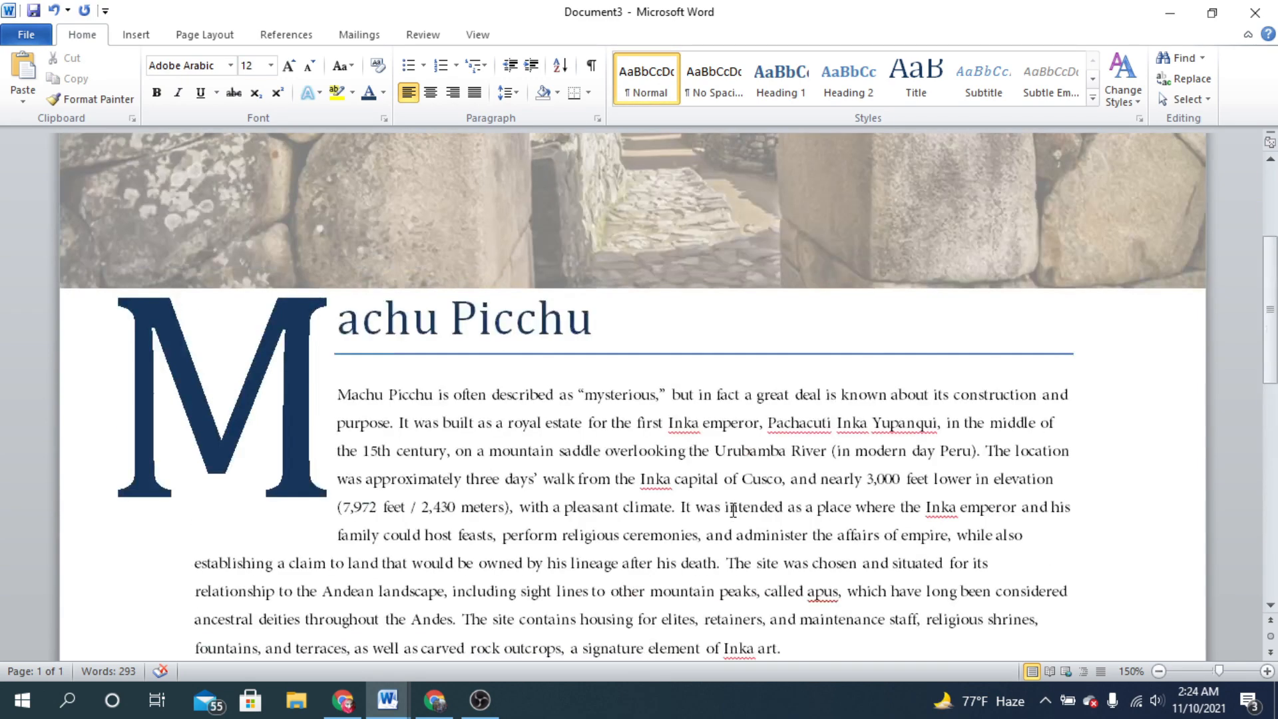
{"action": "scroll", "coordinate": [720, 513], "scroll_direction": "down", "scroll_amount": 3}
{"action": "scroll", "coordinate": [705, 516], "scroll_direction": "up", "scroll_amount": 4}
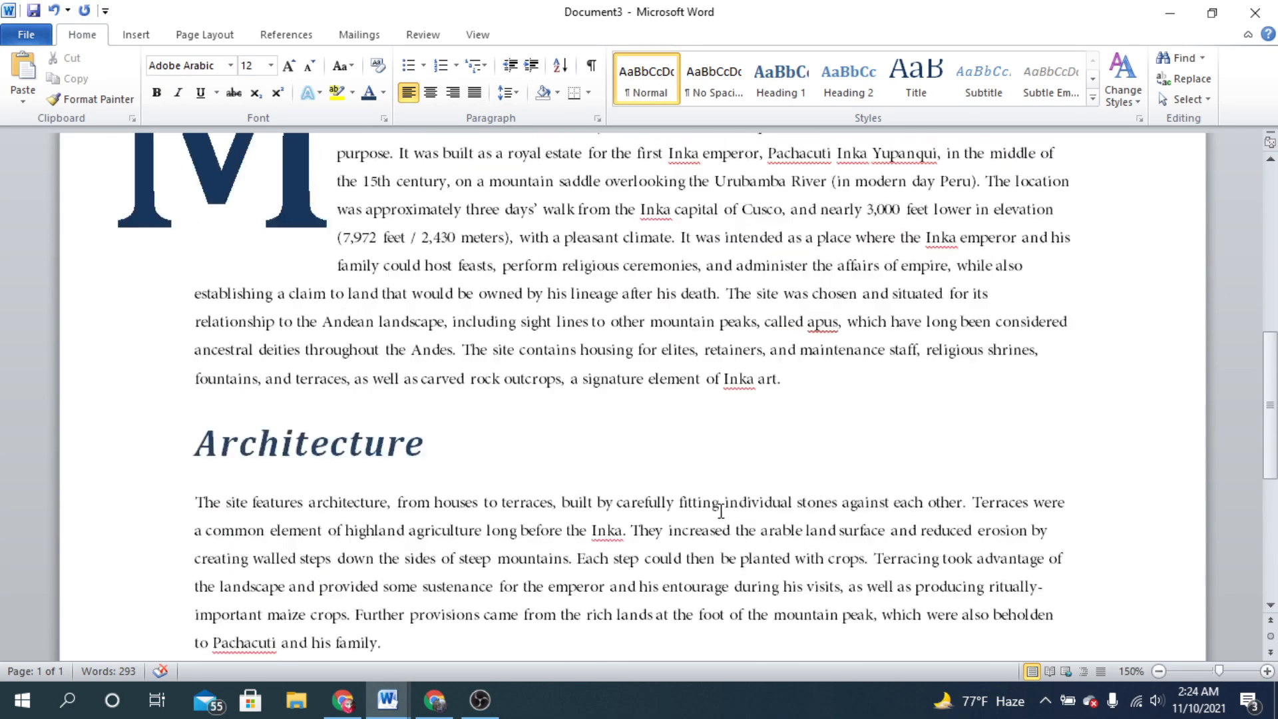
{"action": "scroll", "coordinate": [725, 520], "scroll_direction": "down", "scroll_amount": 3}
{"action": "scroll", "coordinate": [748, 523], "scroll_direction": "down", "scroll_amount": 1}
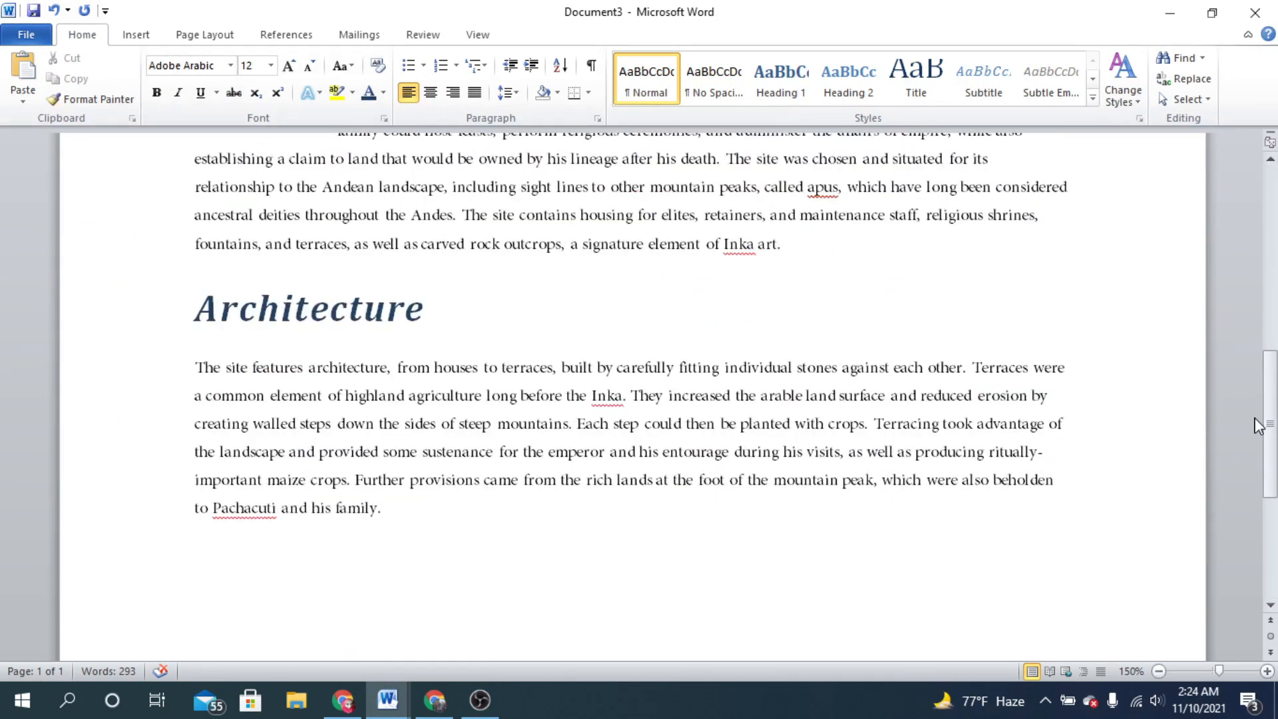
{"action": "scroll", "coordinate": [1044, 453], "scroll_direction": "down", "scroll_amount": 1}
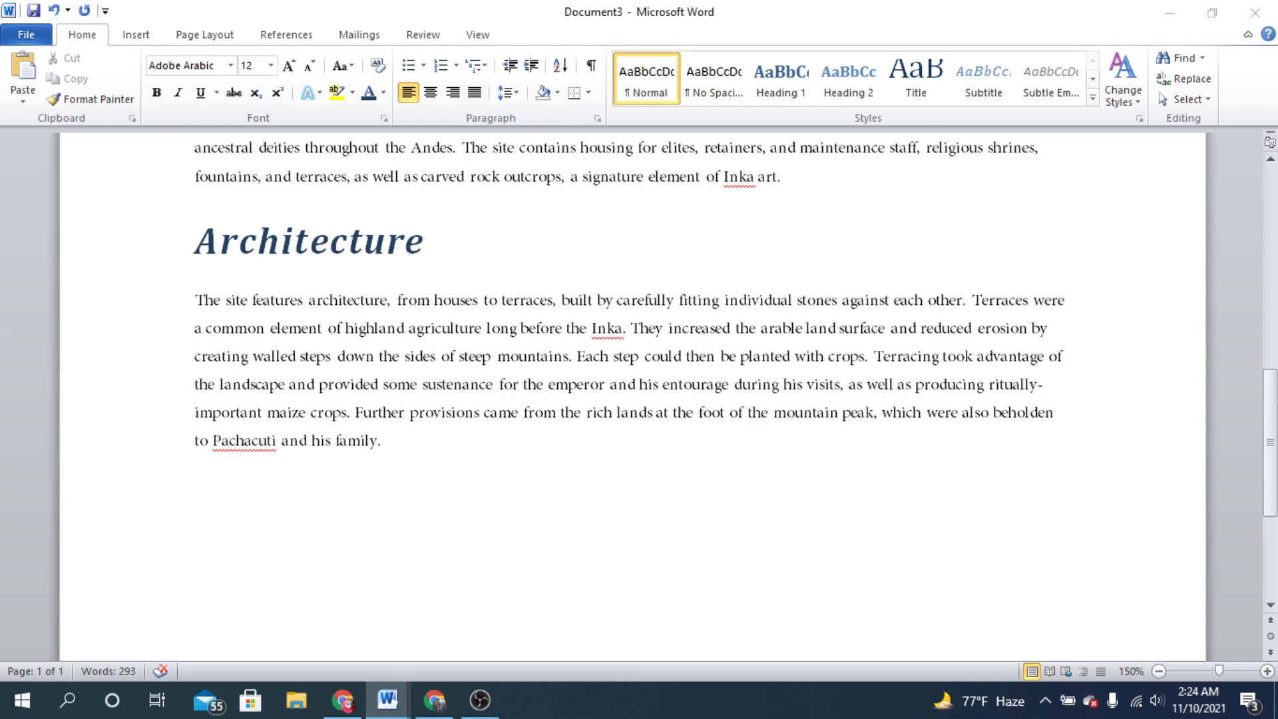
{"action": "left_click", "coordinate": [480, 700]}
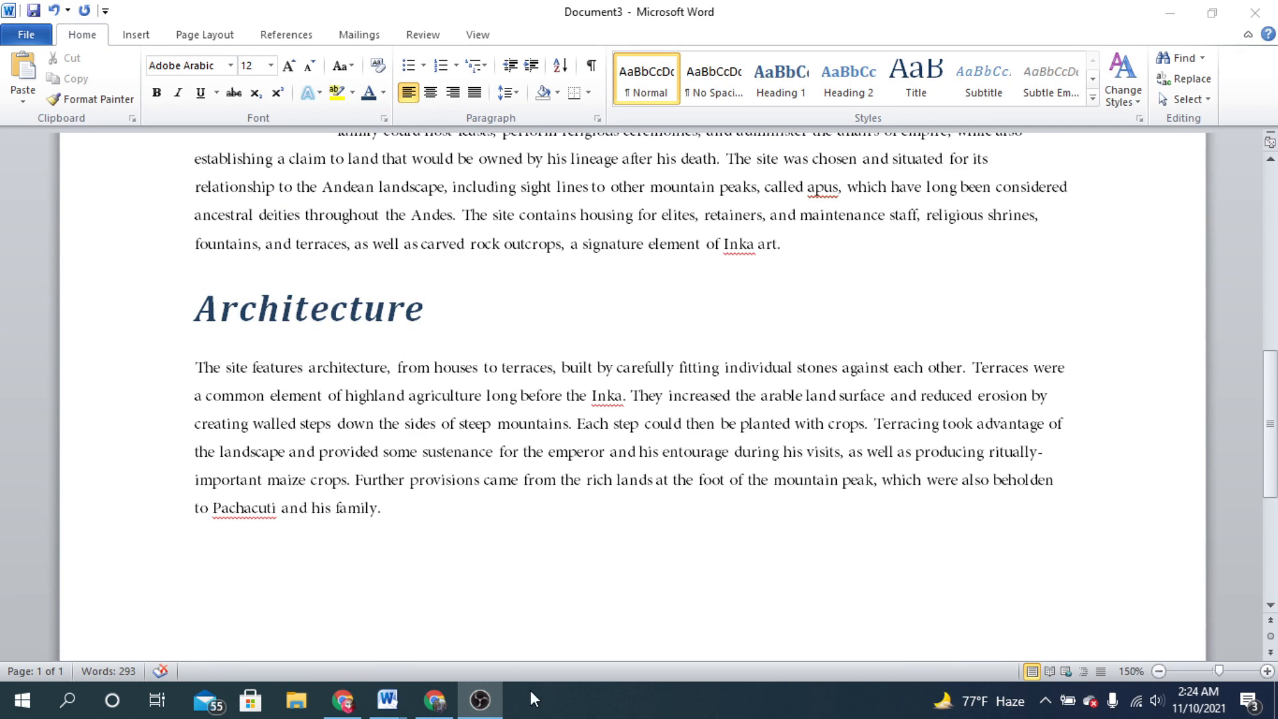
{"action": "scroll", "coordinate": [182, 442], "scroll_direction": "down", "scroll_amount": 5}
{"action": "scroll", "coordinate": [642, 499], "scroll_direction": "up", "scroll_amount": 5}
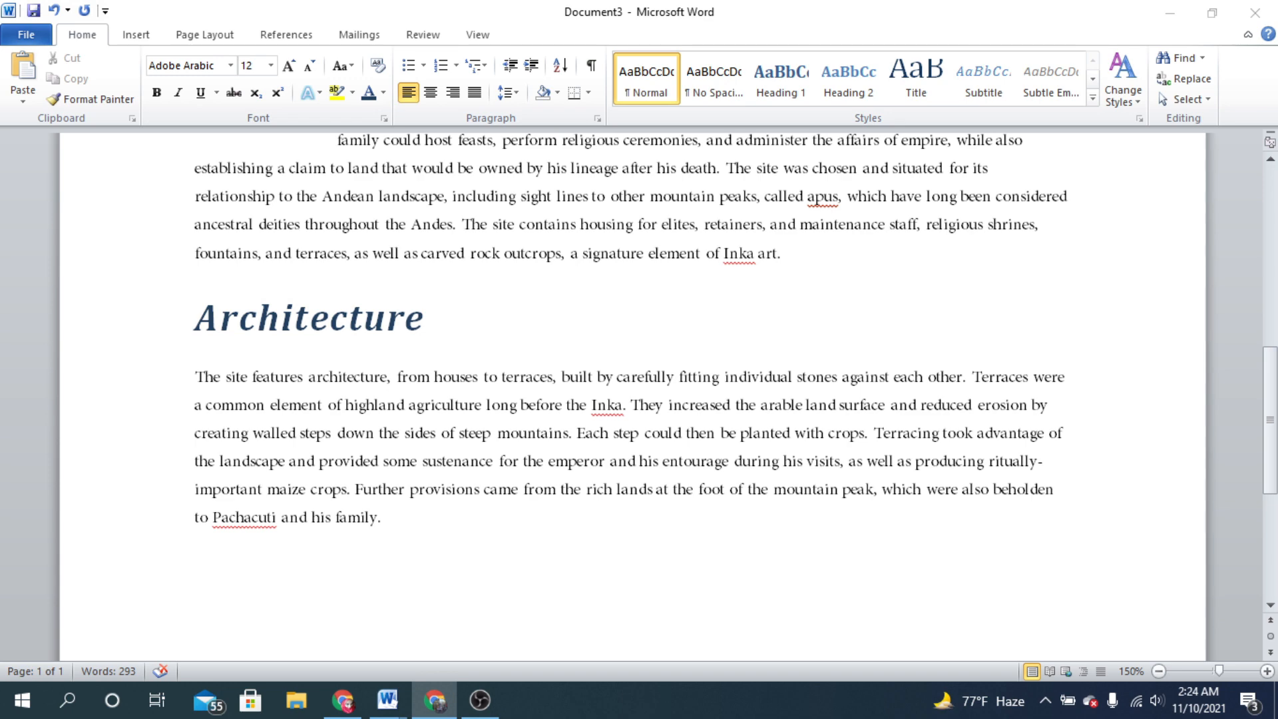
- Paste the copied "Water management" paragraph as text only below the "Architecture" paragraph, leaving a blank line between them
{"action": "scroll", "coordinate": [518, 549], "scroll_direction": "down", "scroll_amount": 1}
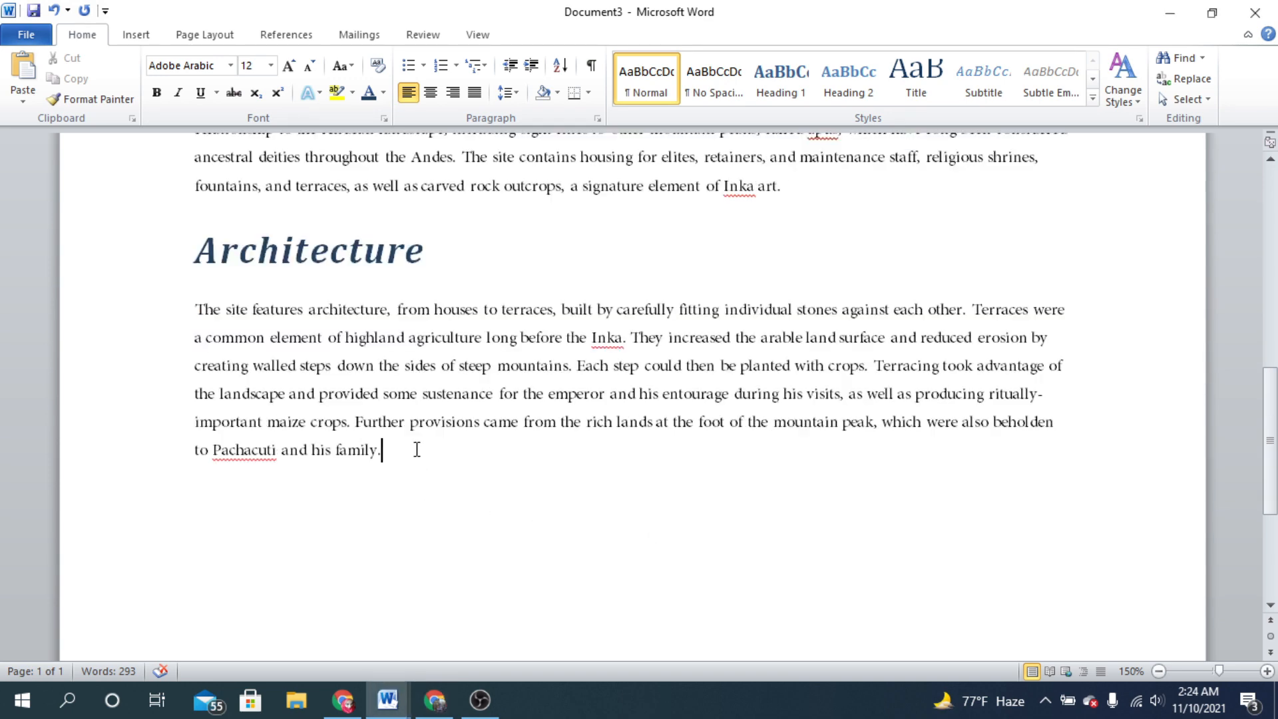
{"action": "key", "text": "Return"}
{"action": "key", "text": "Return"}
{"action": "right_click", "coordinate": [217, 537]}
{"action": "left_click", "coordinate": [283, 305]}
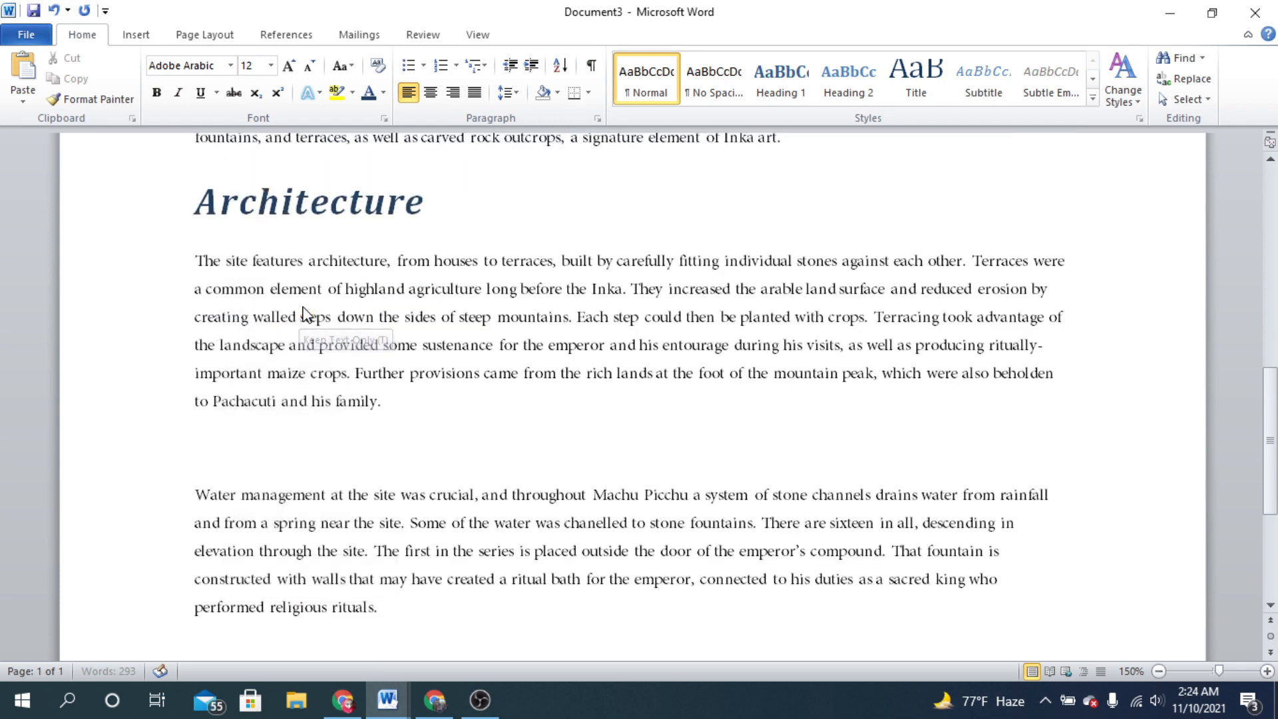
- Paste the copied paragraph beginning "The construction of the main buildings" as text only below the "Water management" paragraph
{"action": "scroll", "coordinate": [461, 597], "scroll_direction": "down", "scroll_amount": 1}
{"action": "scroll", "coordinate": [461, 597], "scroll_direction": "down", "scroll_amount": 2}
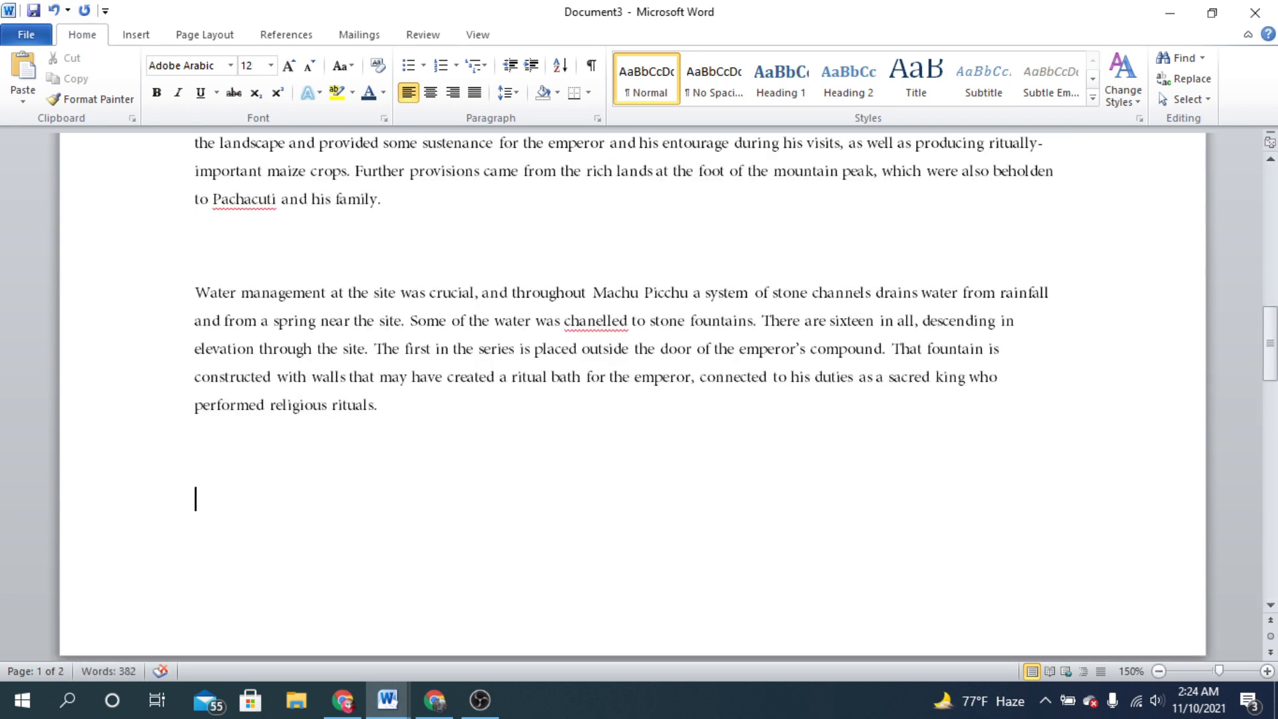
{"action": "key", "text": "alt+Tab"}
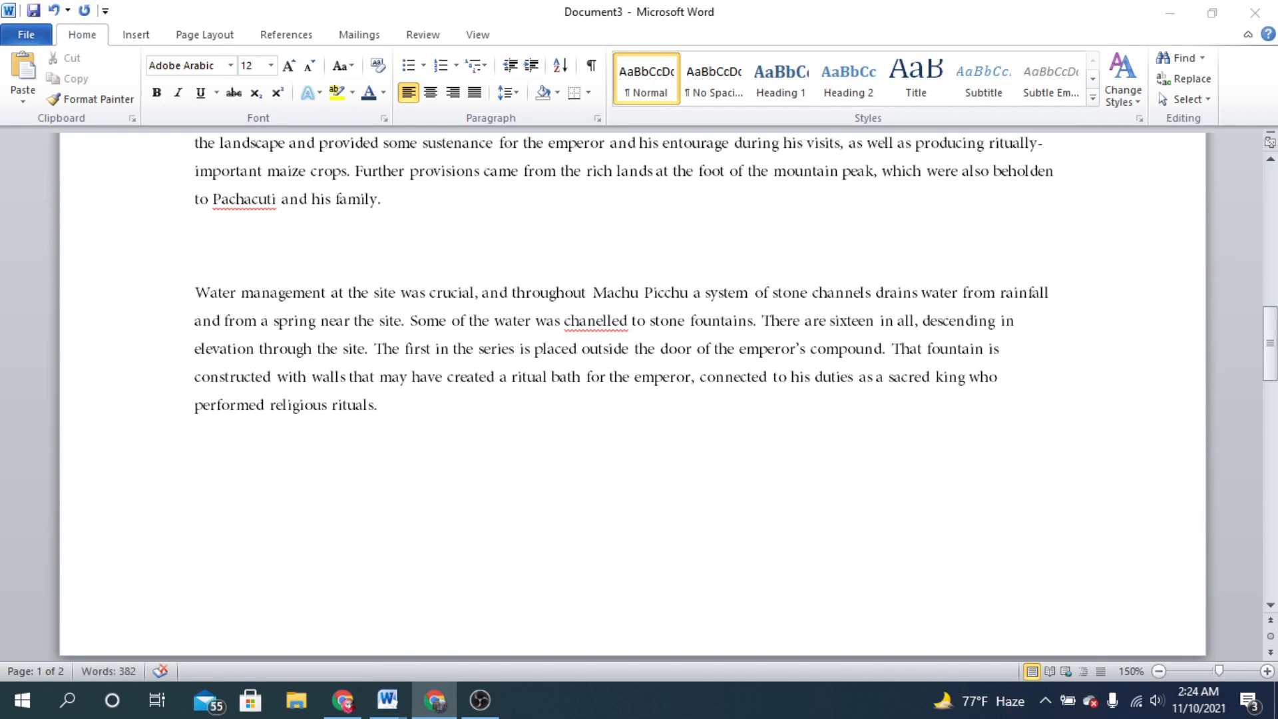
{"action": "left_click", "coordinate": [173, 503]}
{"action": "right_click", "coordinate": [233, 507]}
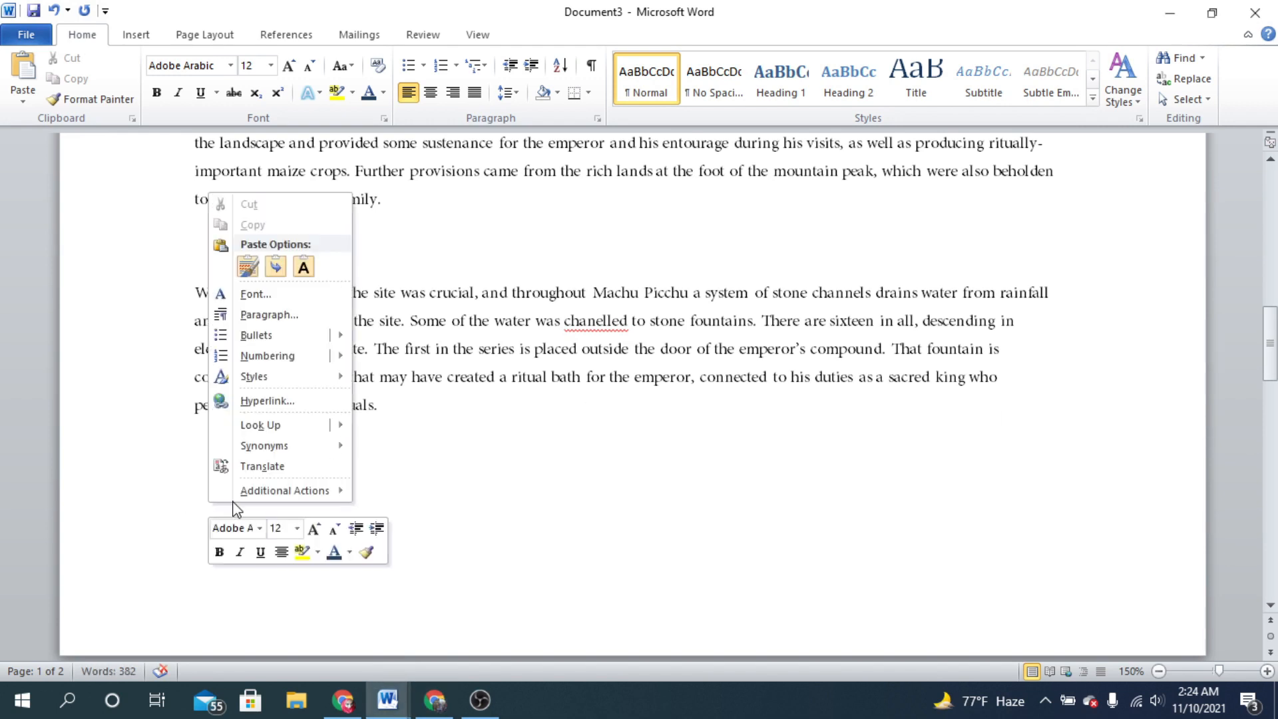
{"action": "left_click", "coordinate": [302, 269]}
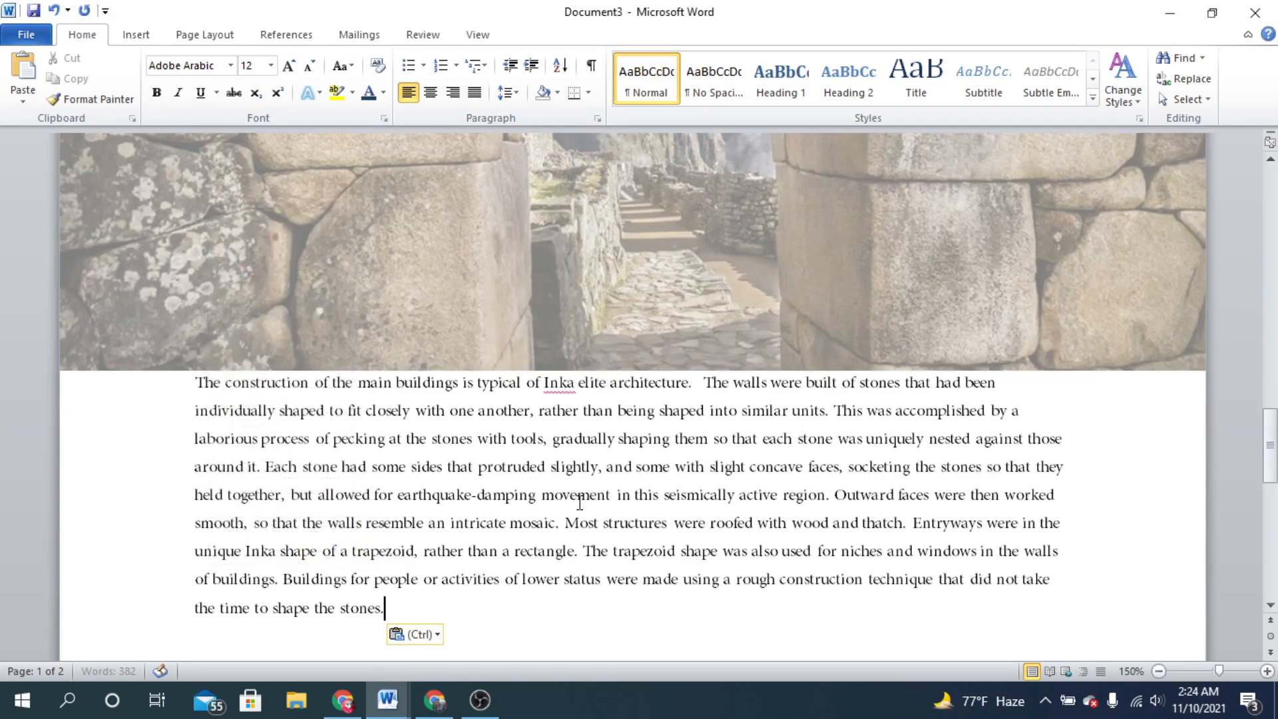
- Open the header containing the stone gateway picture for editing
{"action": "scroll", "coordinate": [602, 548], "scroll_direction": "down", "scroll_amount": 10}
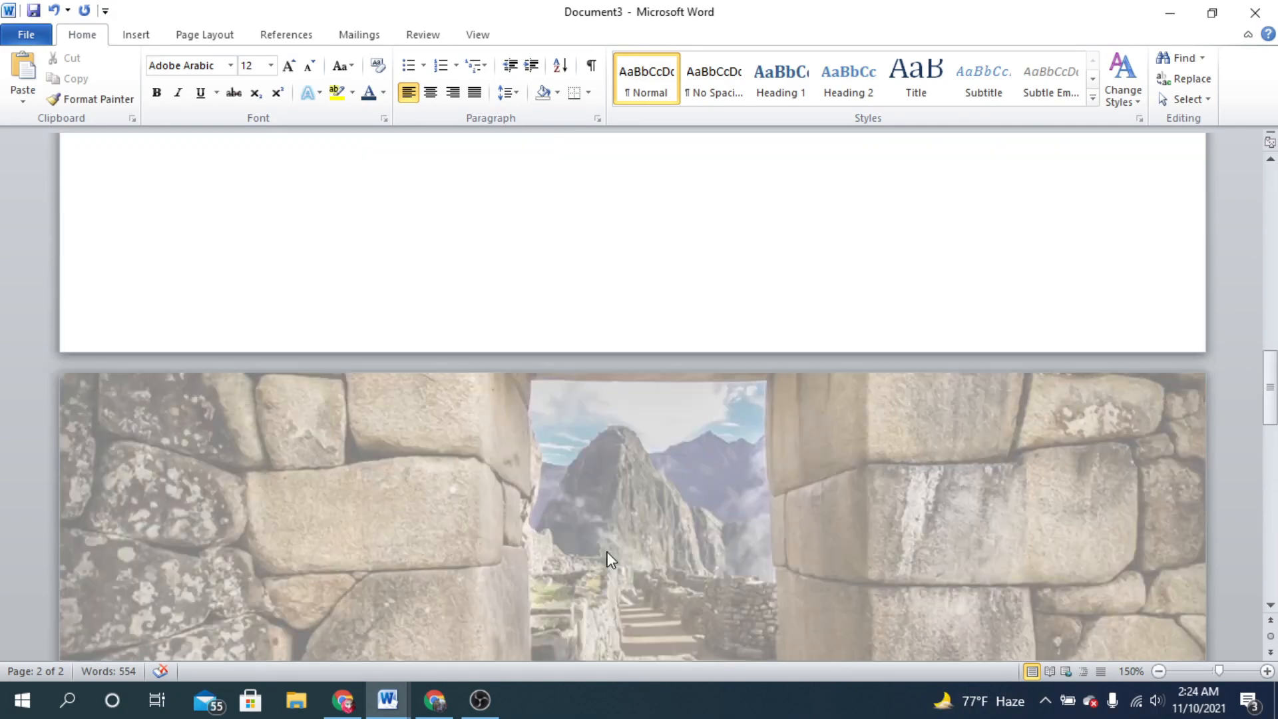
{"action": "scroll", "coordinate": [609, 559], "scroll_direction": "up", "scroll_amount": 12}
{"action": "double_click", "coordinate": [697, 178]}
- Compare the header picture on the first and second pages and how the text follows it
{"action": "scroll", "coordinate": [698, 198], "scroll_direction": "down", "scroll_amount": 6}
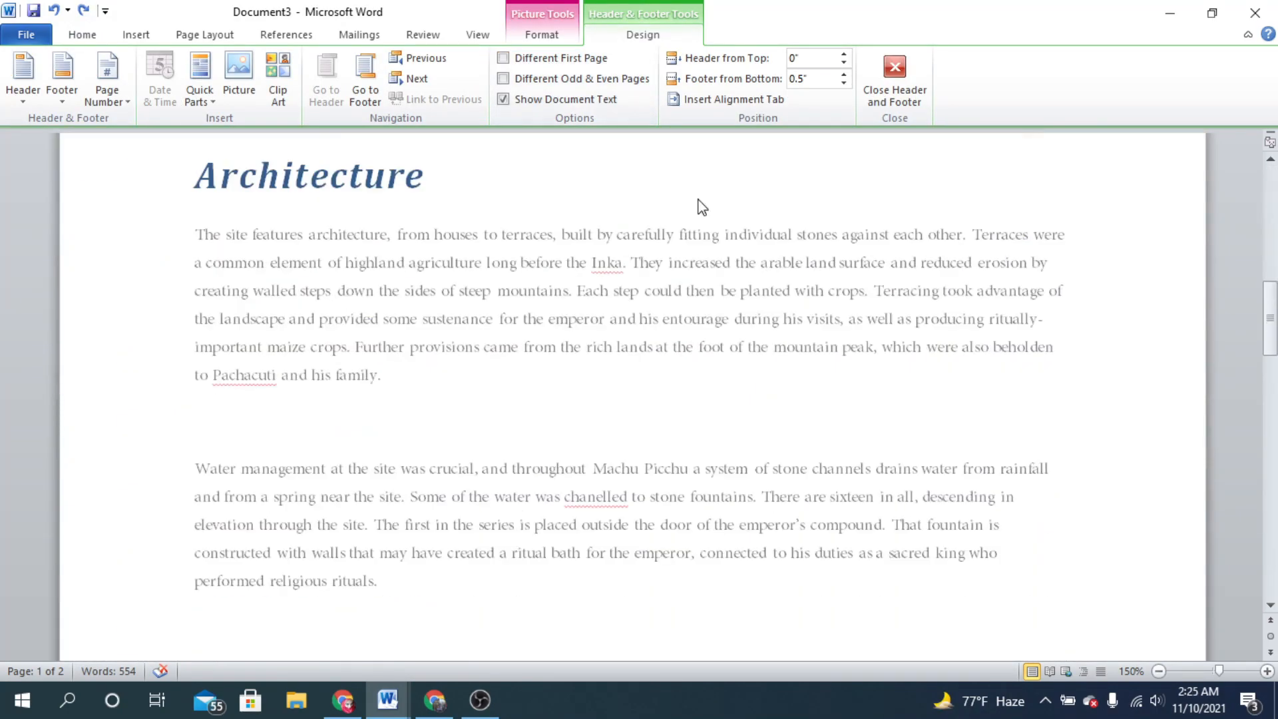
{"action": "scroll", "coordinate": [702, 207], "scroll_direction": "down", "scroll_amount": 7}
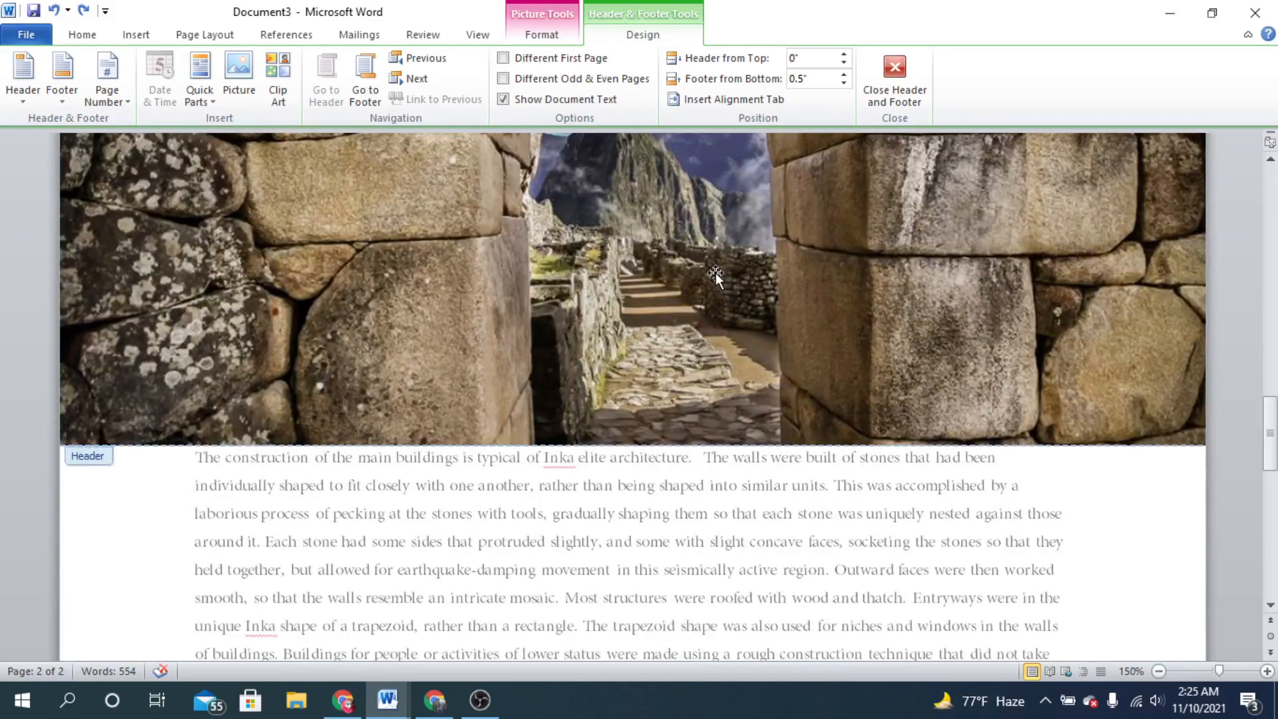
{"action": "scroll", "coordinate": [717, 267], "scroll_direction": "up", "scroll_amount": 7}
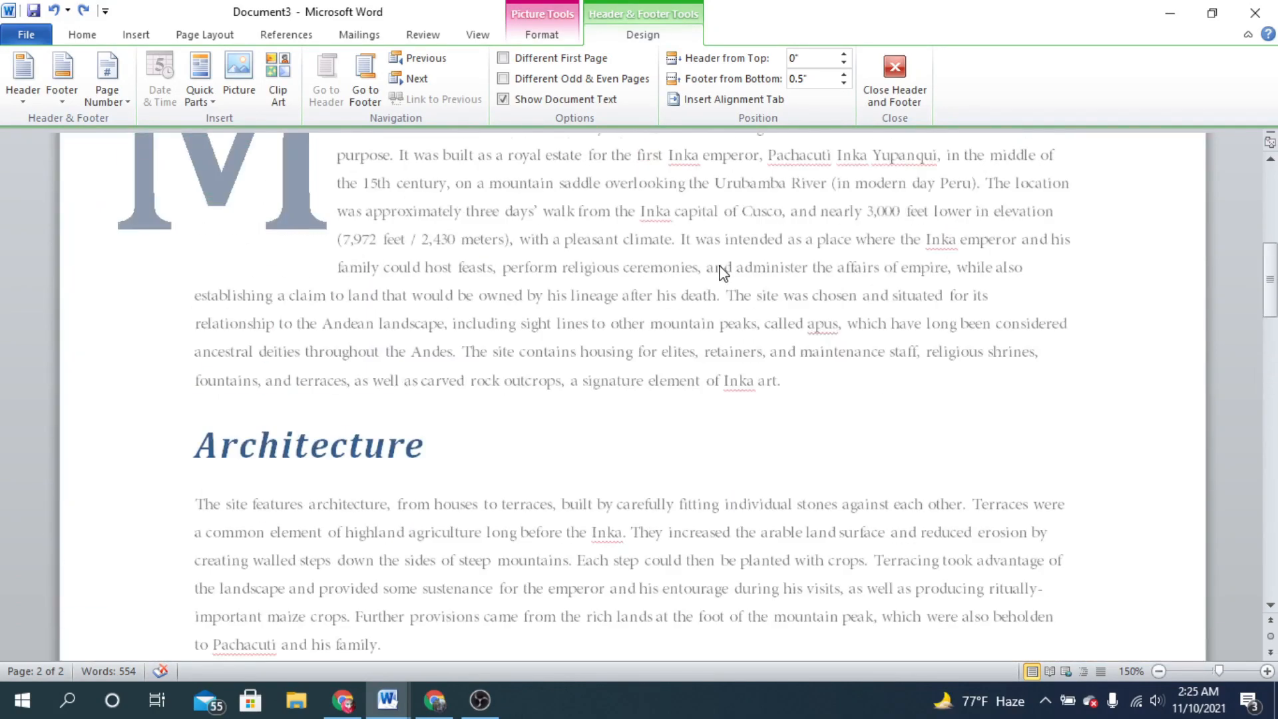
{"action": "scroll", "coordinate": [719, 266], "scroll_direction": "up", "scroll_amount": 5}
{"action": "scroll", "coordinate": [718, 273], "scroll_direction": "down", "scroll_amount": 12}
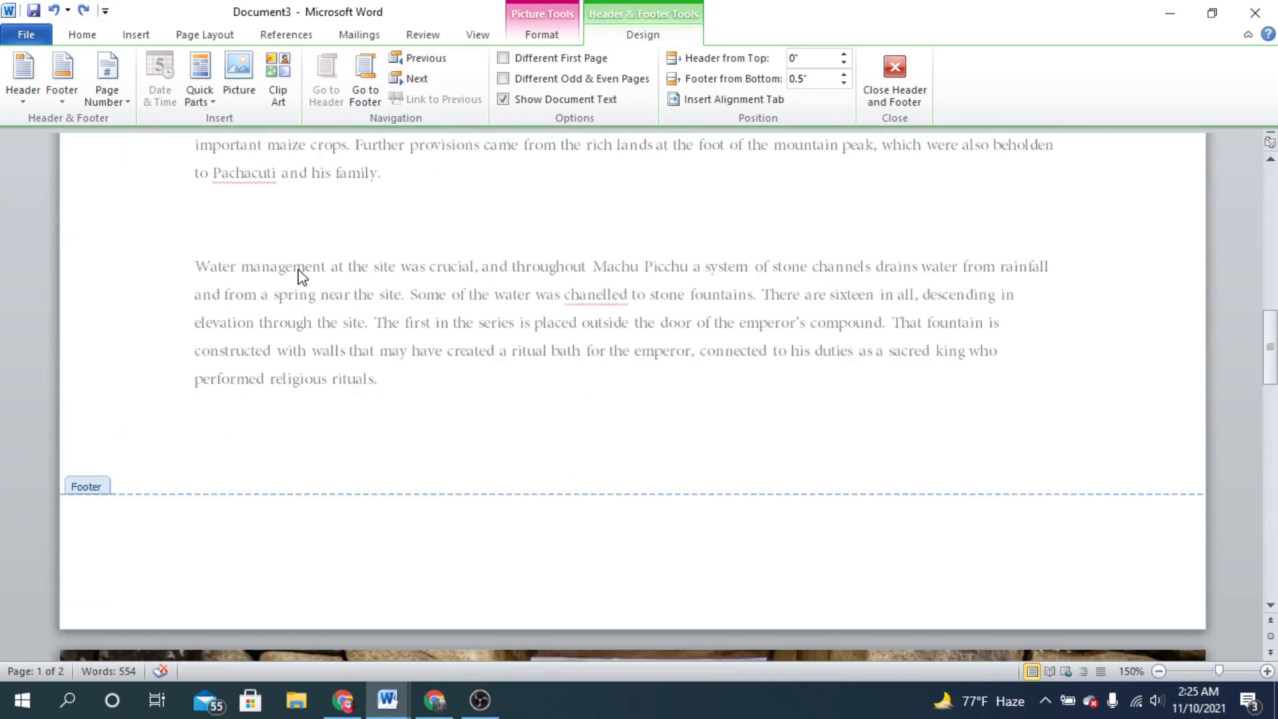
{"action": "scroll", "coordinate": [299, 275], "scroll_direction": "down", "scroll_amount": 10}
{"action": "scroll", "coordinate": [336, 285], "scroll_direction": "up", "scroll_amount": 4}
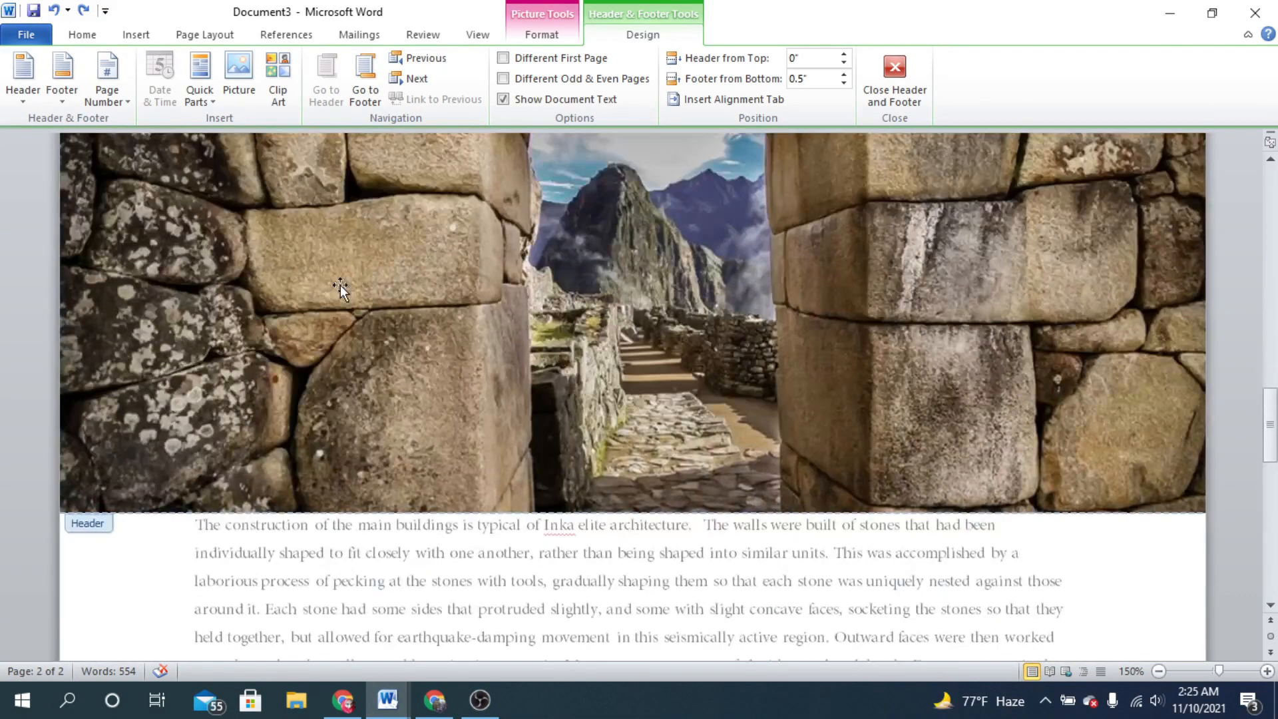
{"action": "scroll", "coordinate": [340, 285], "scroll_direction": "up", "scroll_amount": 12}
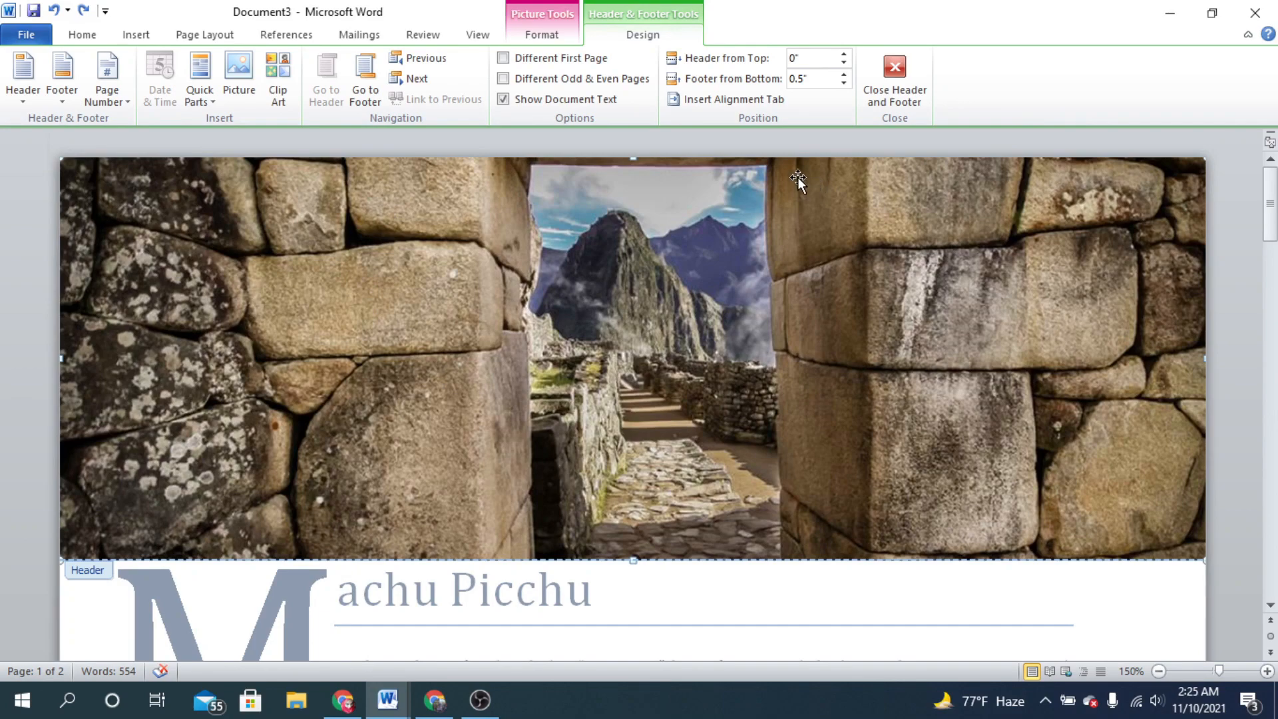
{"action": "scroll", "coordinate": [774, 167], "scroll_direction": "down", "scroll_amount": 15}
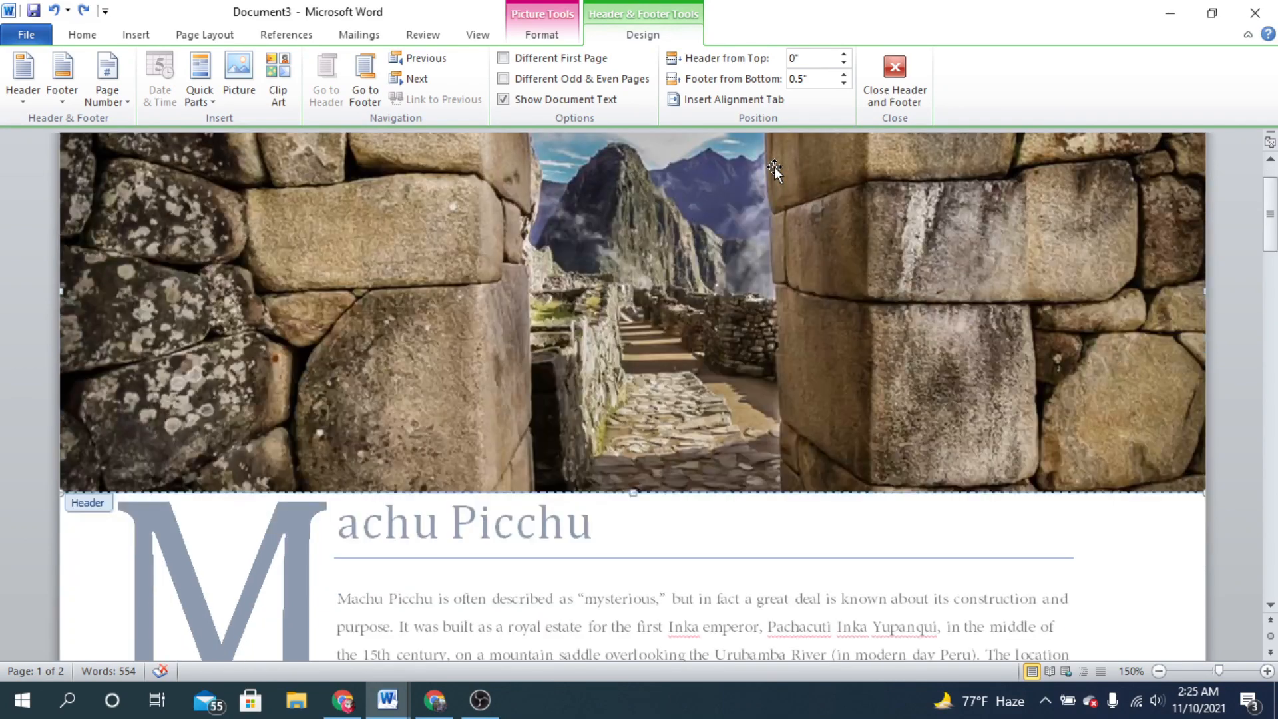
{"action": "scroll", "coordinate": [774, 167], "scroll_direction": "up", "scroll_amount": 15}
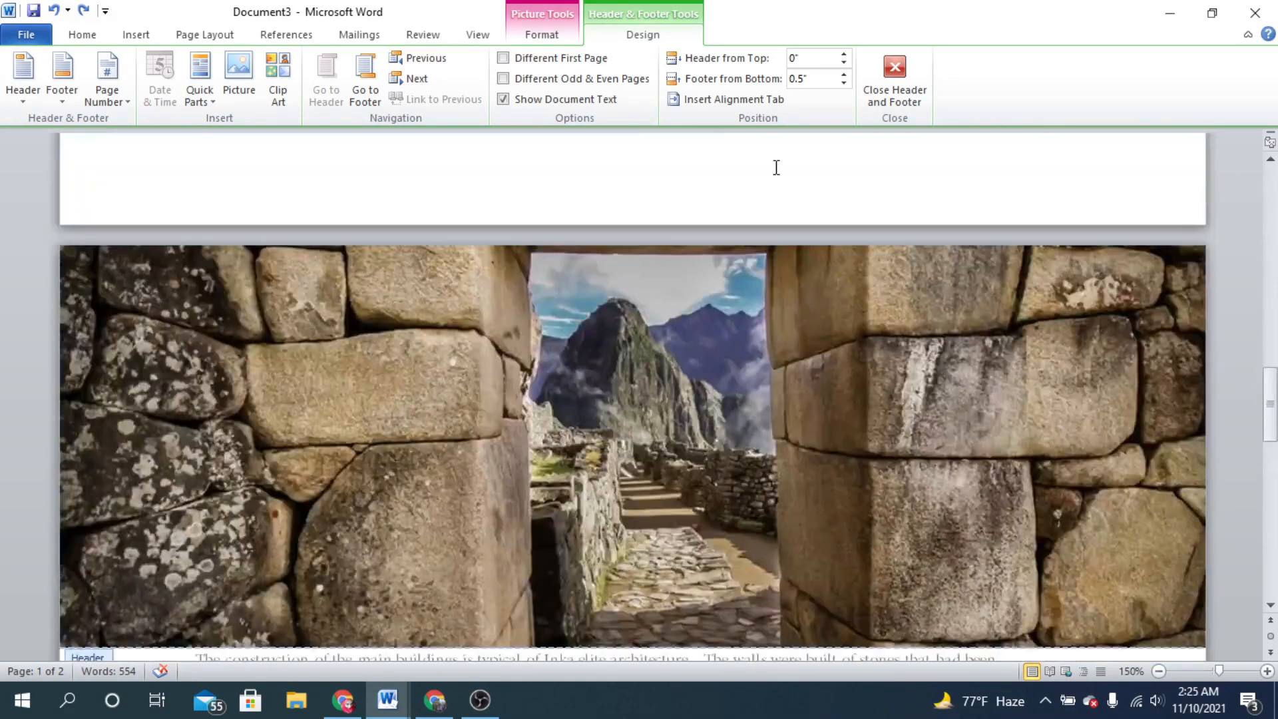
{"action": "scroll", "coordinate": [771, 171], "scroll_direction": "down", "scroll_amount": 1}
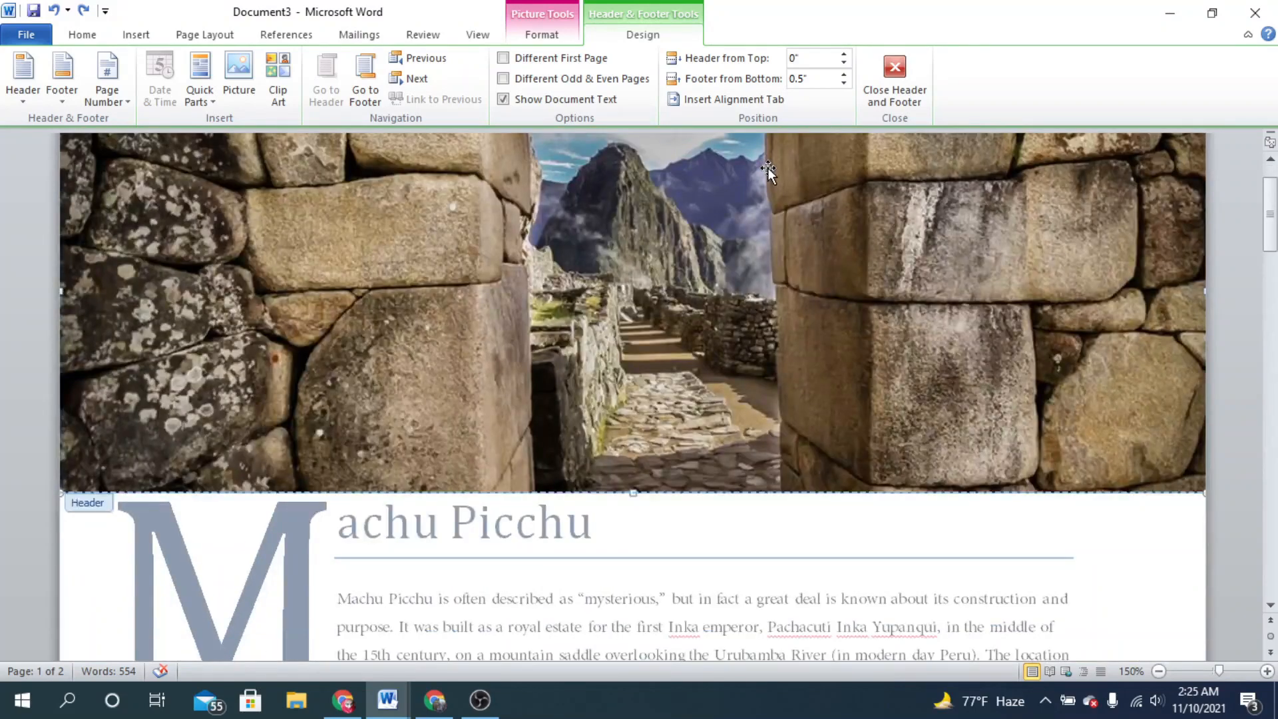
{"action": "scroll", "coordinate": [742, 166], "scroll_direction": "down", "scroll_amount": 4}
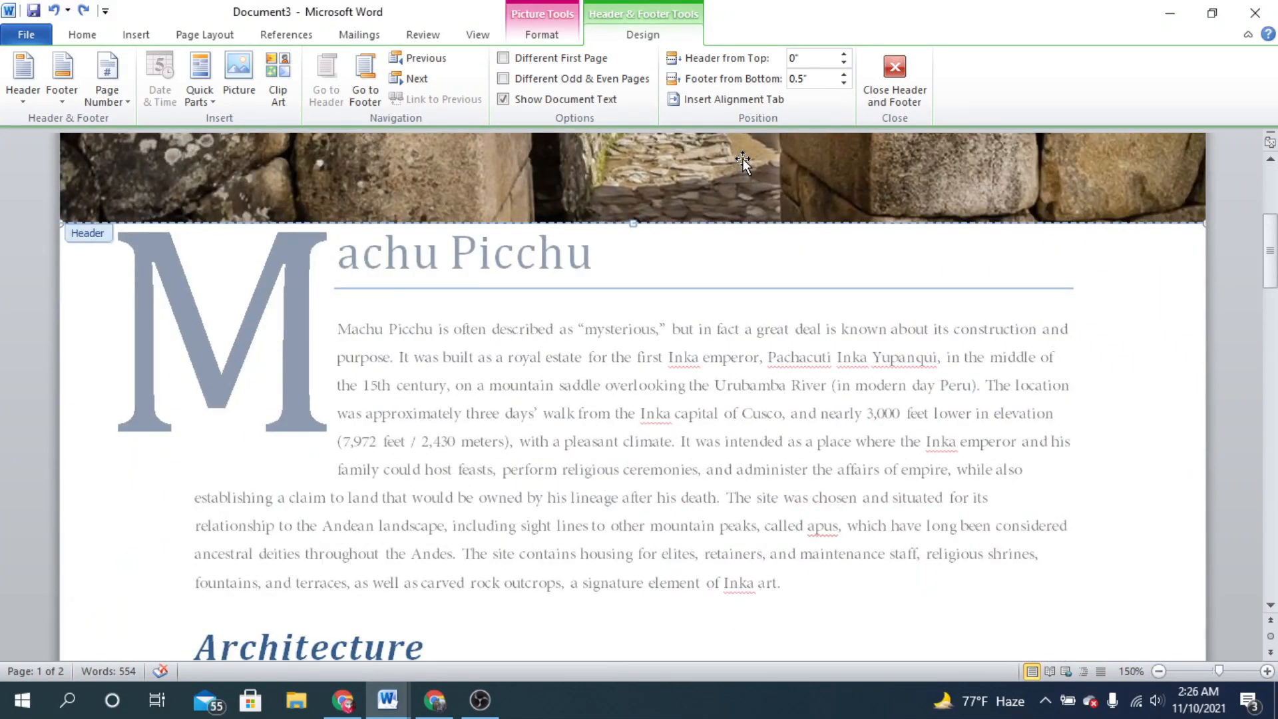
{"action": "scroll", "coordinate": [741, 159], "scroll_direction": "up", "scroll_amount": 5}
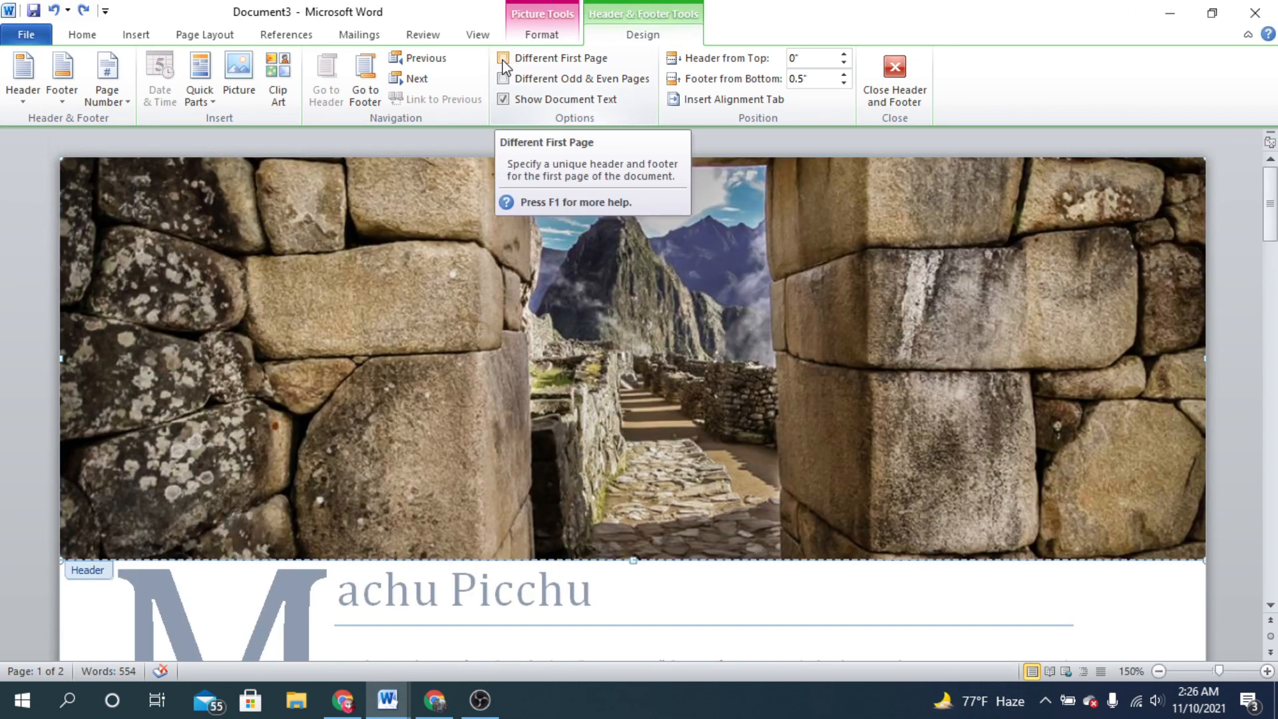
- Turn on a different first-page header and inspect how the first page looks
{"action": "left_click", "coordinate": [504, 60]}
{"action": "scroll", "coordinate": [608, 173], "scroll_direction": "down", "scroll_amount": 7}
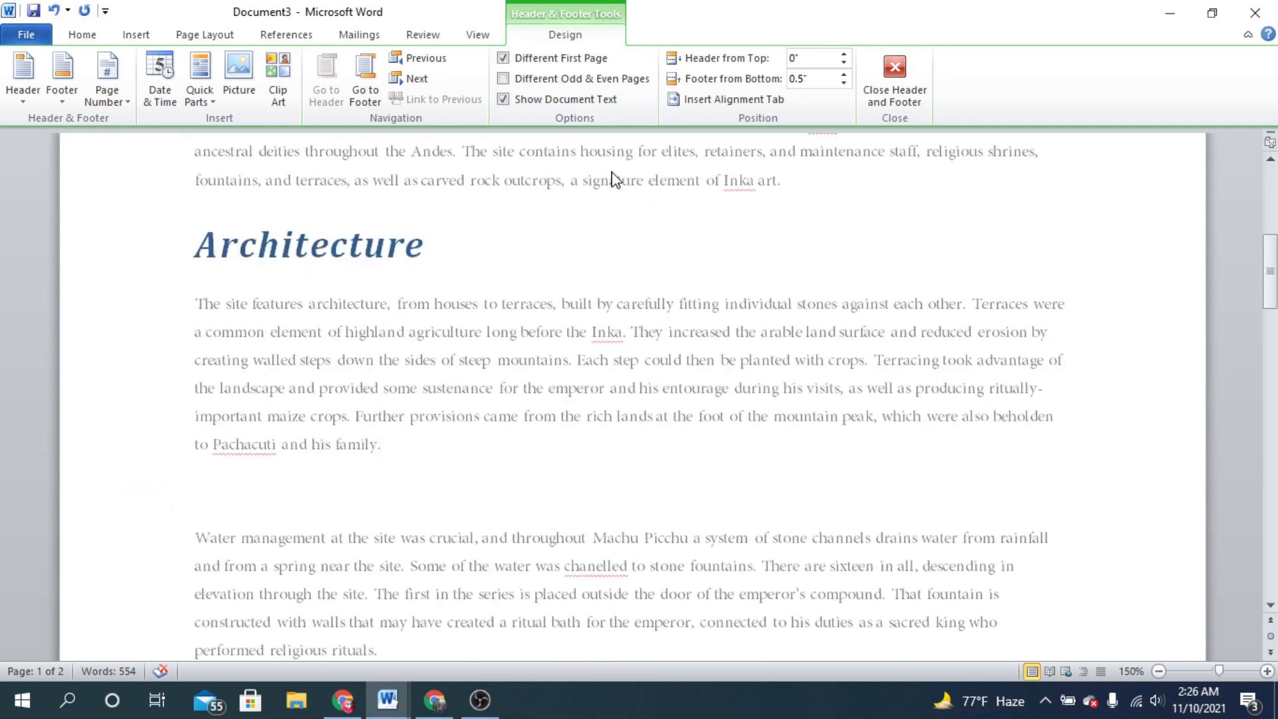
{"action": "scroll", "coordinate": [661, 439], "scroll_direction": "up", "scroll_amount": 5}
{"action": "scroll", "coordinate": [599, 333], "scroll_direction": "up", "scroll_amount": 2}
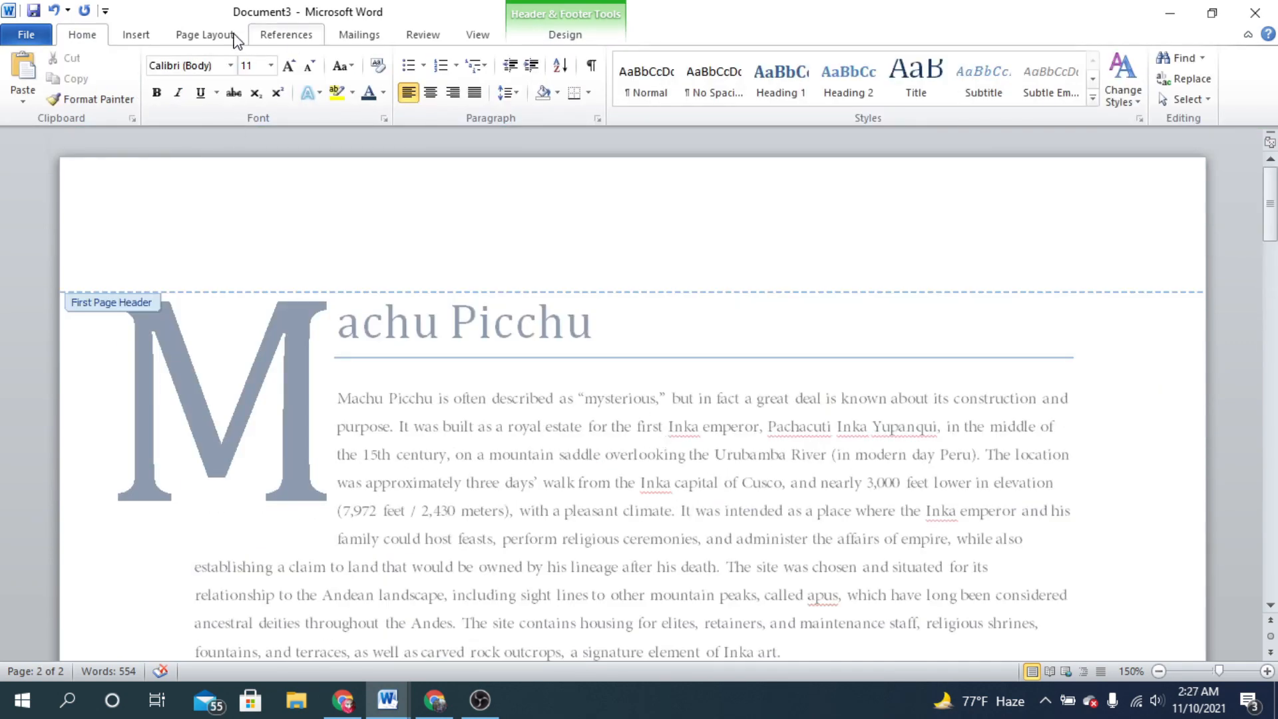
- Insert the picture peru-machu-picchu-tickets__header from the Downloads folder into the first-page header
{"action": "left_click", "coordinate": [136, 34]}
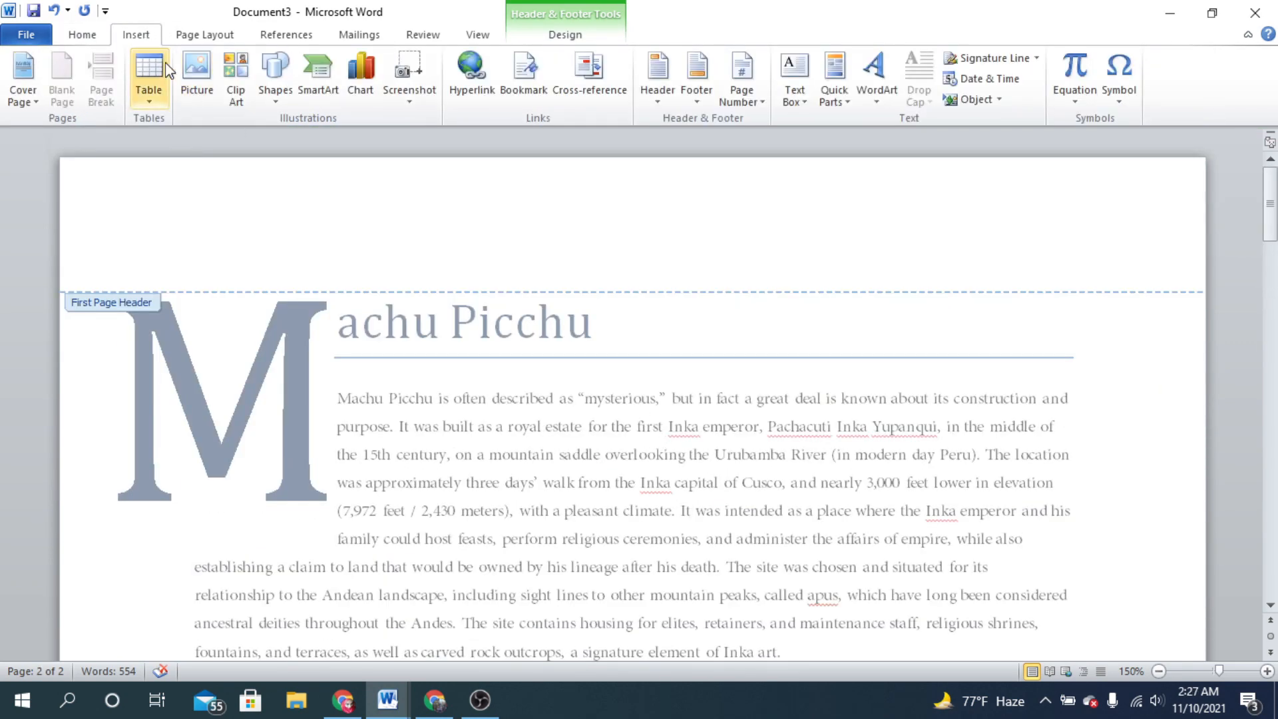
{"action": "left_click", "coordinate": [194, 83]}
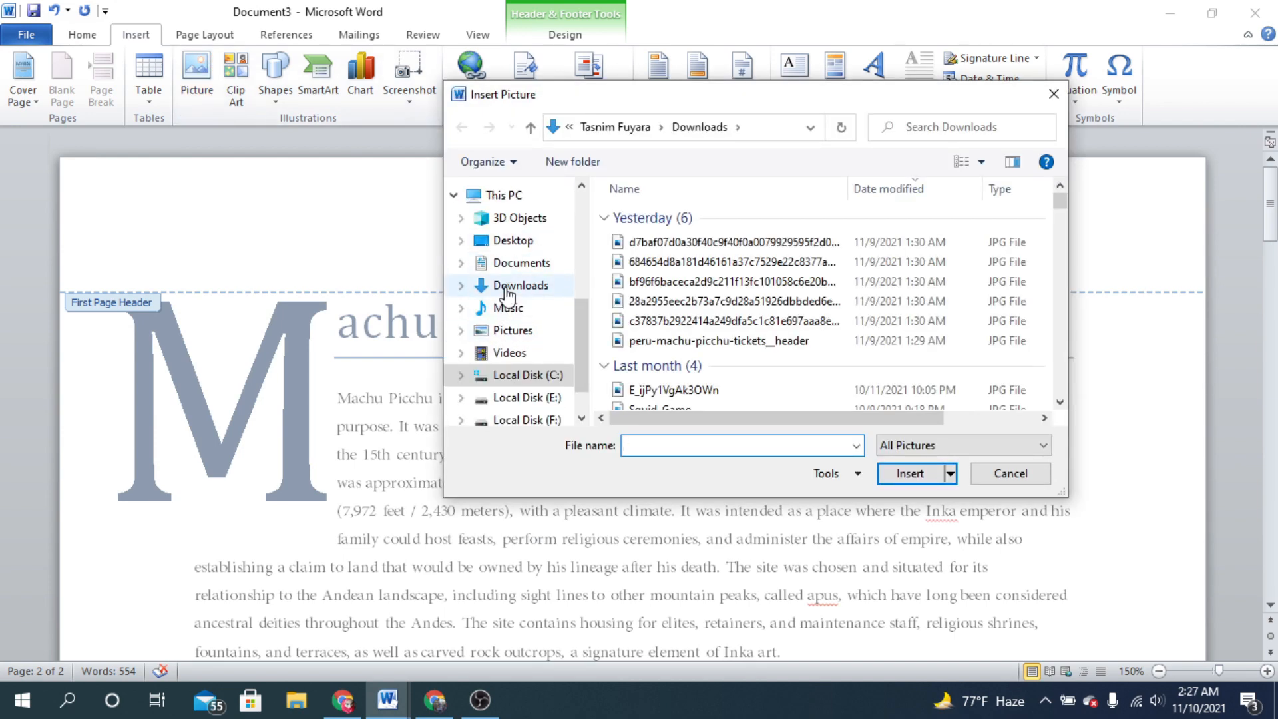
{"action": "left_click", "coordinate": [506, 289]}
{"action": "scroll", "coordinate": [788, 402], "scroll_direction": "down", "scroll_amount": 1}
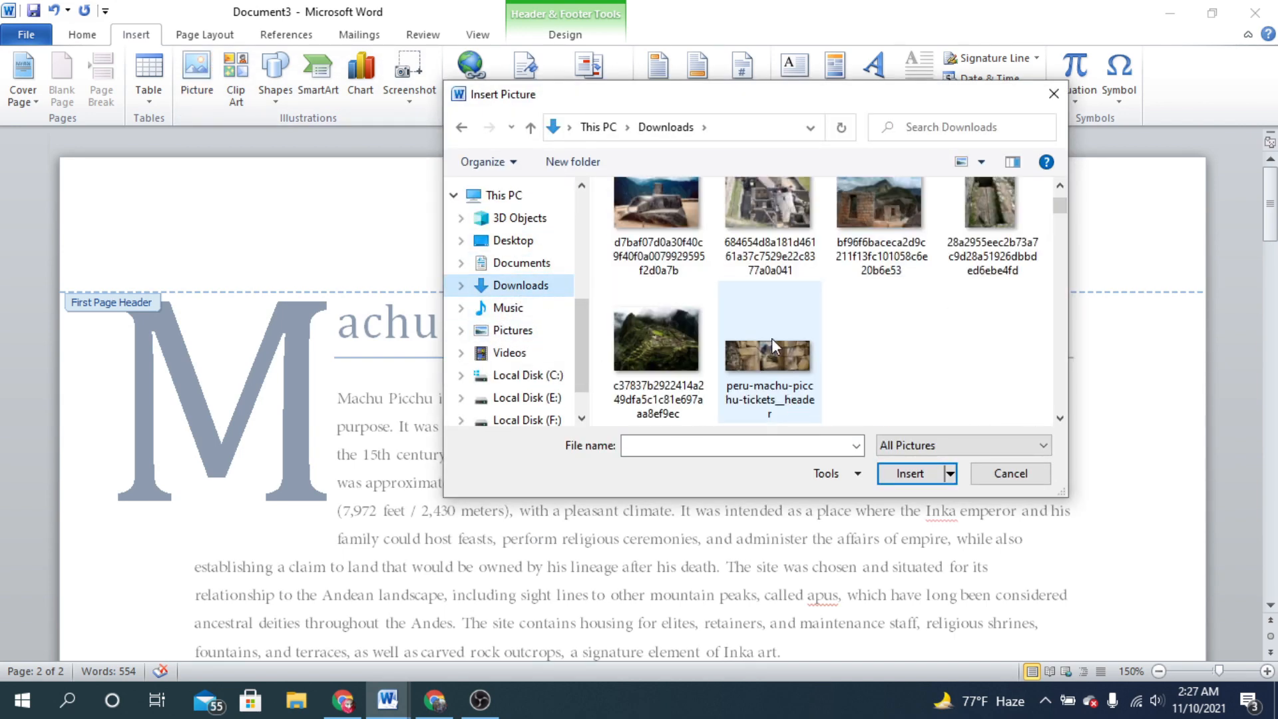
{"action": "double_click", "coordinate": [772, 339]}
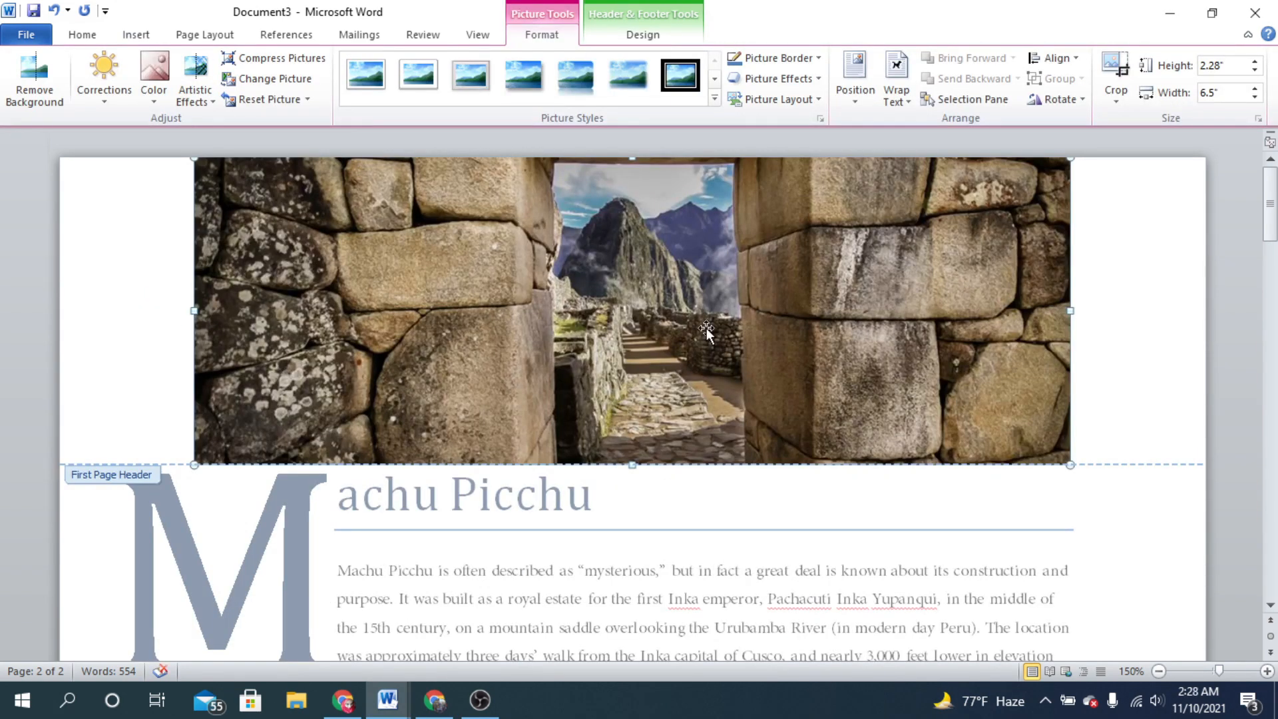
- Set the header picture's left indent to -1" and enlarge it proportionally to about 8.51" wide so it spans the page
{"action": "left_click", "coordinate": [187, 38]}
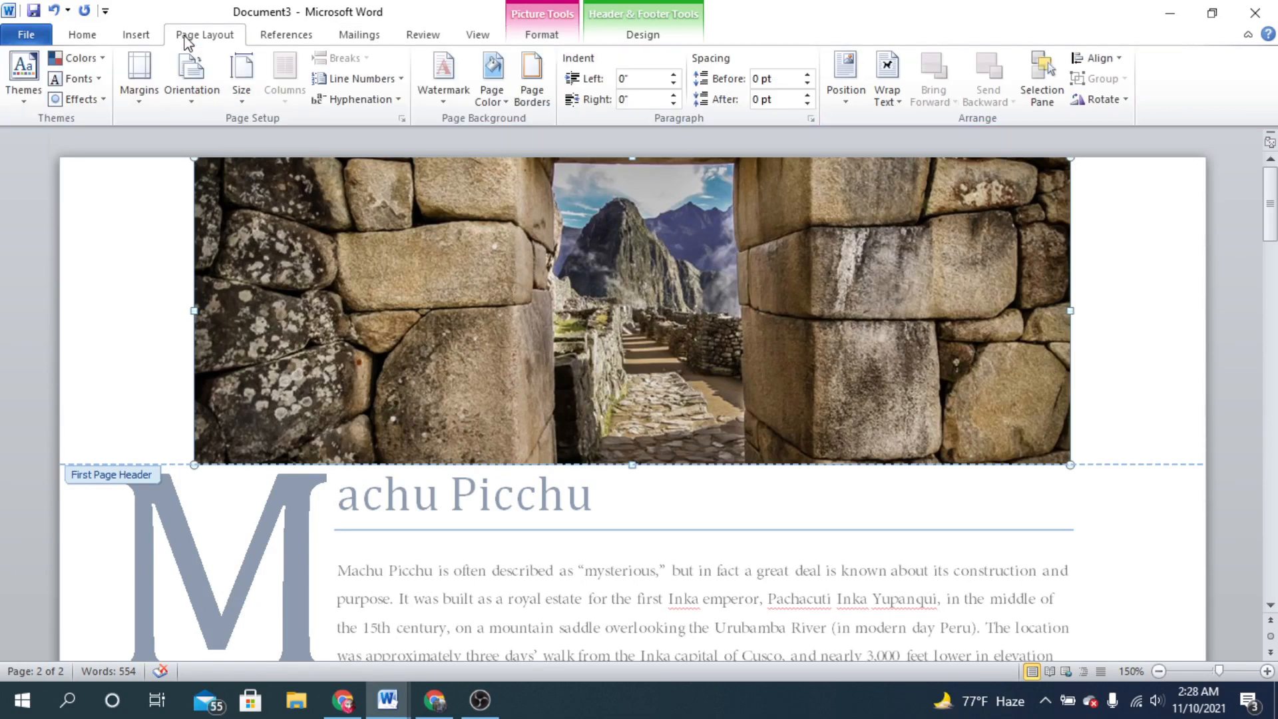
{"action": "left_click", "coordinate": [674, 84]}
{"action": "double_click", "coordinate": [674, 84]}
{"action": "double_click", "coordinate": [675, 84]}
{"action": "triple_click", "coordinate": [674, 84]}
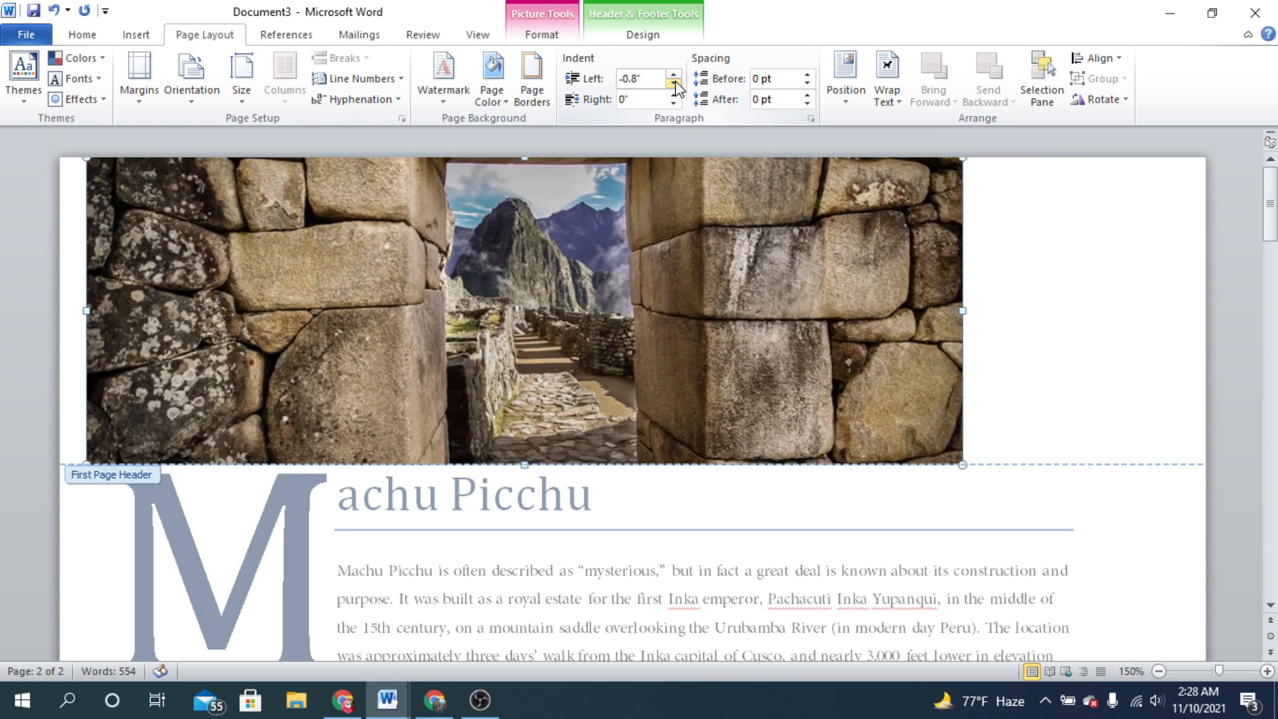
{"action": "double_click", "coordinate": [674, 84]}
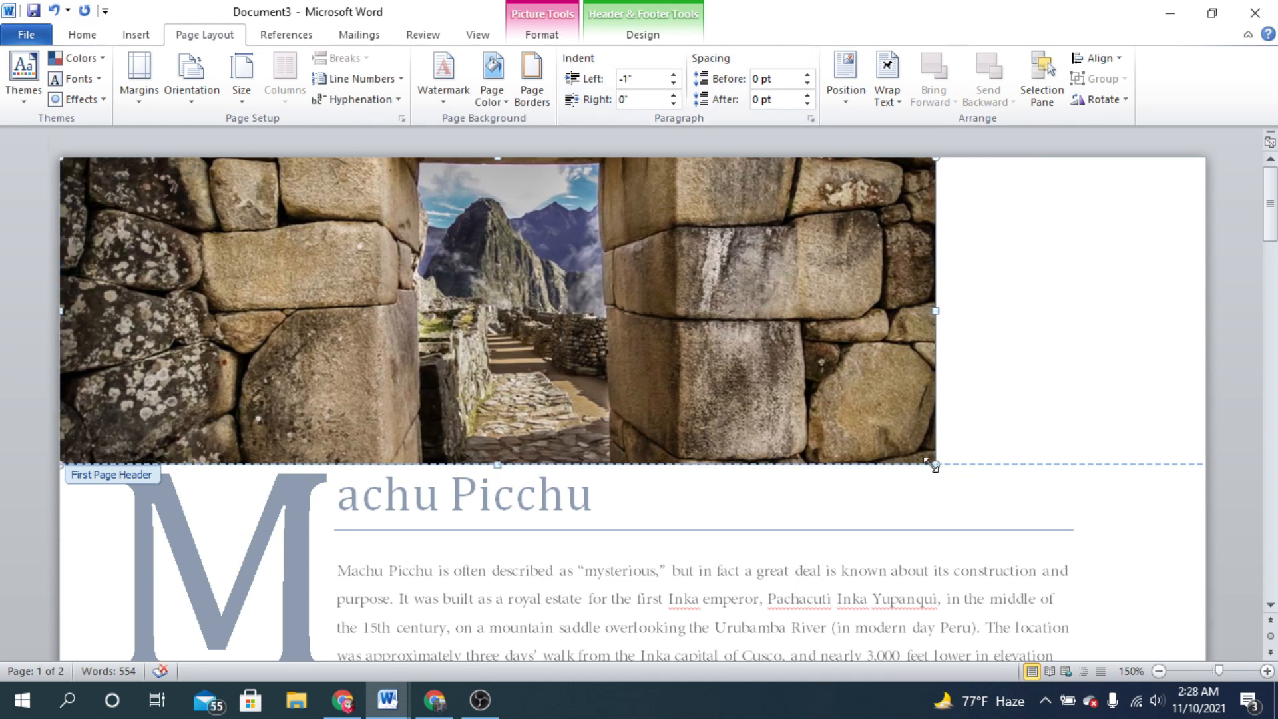
{"action": "left_click_drag", "start_coordinate": [934, 466], "coordinate": [1207, 498]}
{"action": "left_click", "coordinate": [1216, 402]}
- Compare the first-page header picture with the second page's header and check the Different First Page option
{"action": "scroll", "coordinate": [776, 477], "scroll_direction": "down", "scroll_amount": 15}
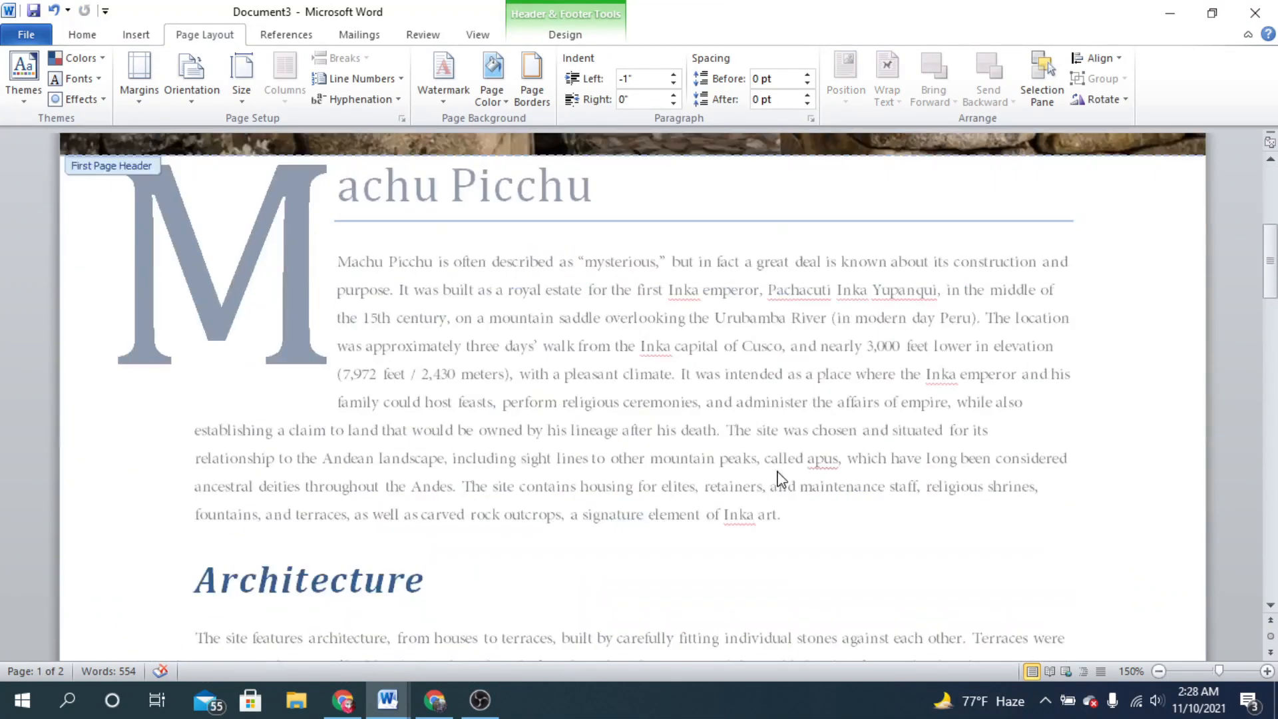
{"action": "scroll", "coordinate": [793, 468], "scroll_direction": "down", "scroll_amount": 3}
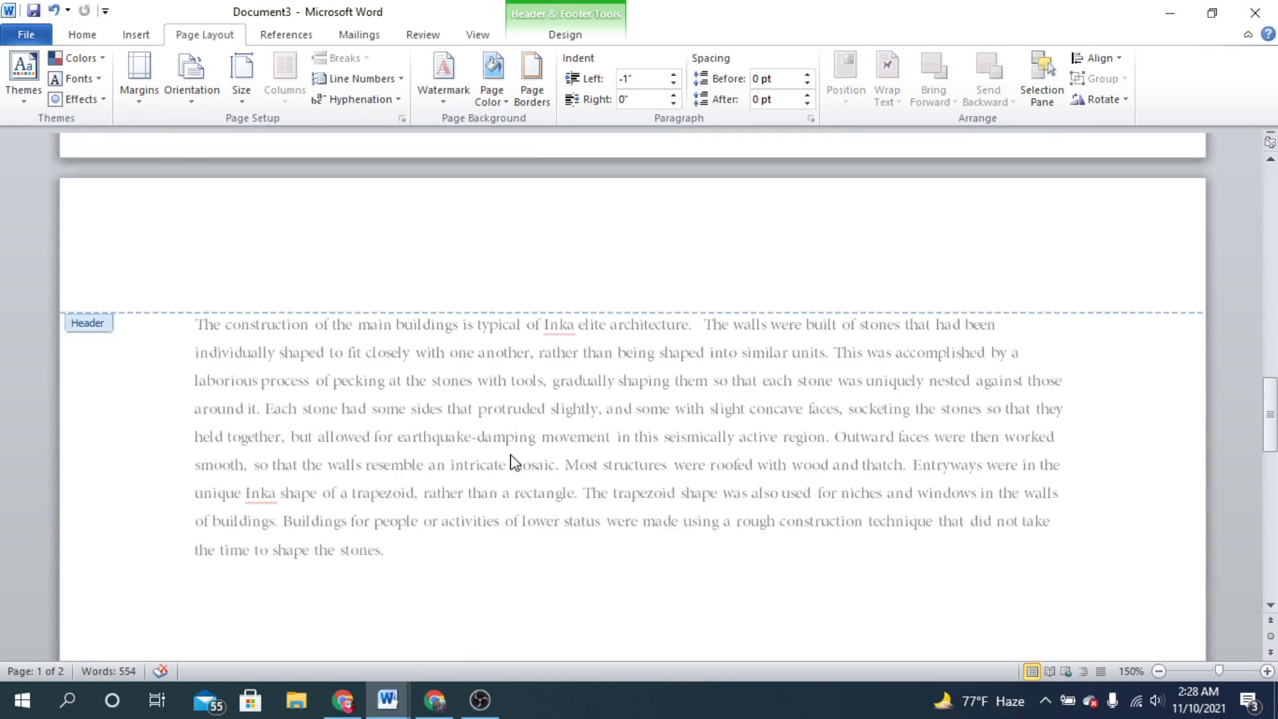
{"action": "scroll", "coordinate": [756, 442], "scroll_direction": "up", "scroll_amount": 18}
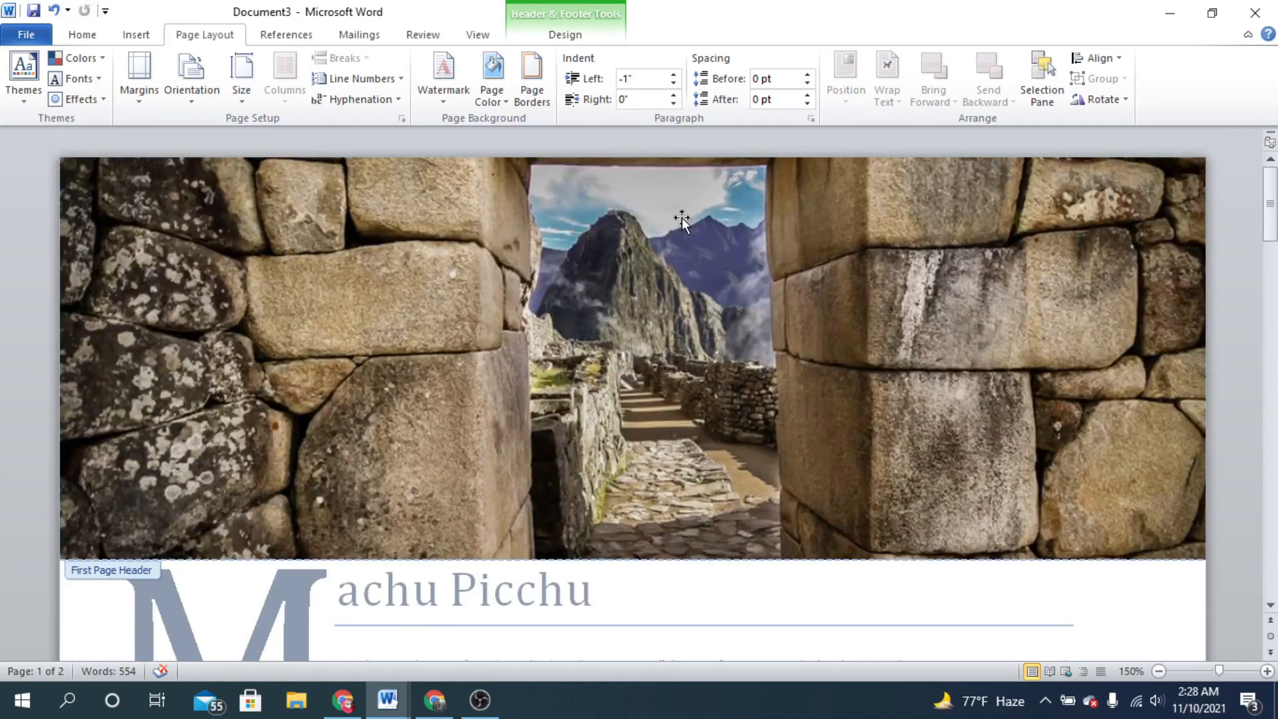
{"action": "scroll", "coordinate": [752, 371], "scroll_direction": "down", "scroll_amount": 9}
{"action": "scroll", "coordinate": [749, 371], "scroll_direction": "down", "scroll_amount": 8}
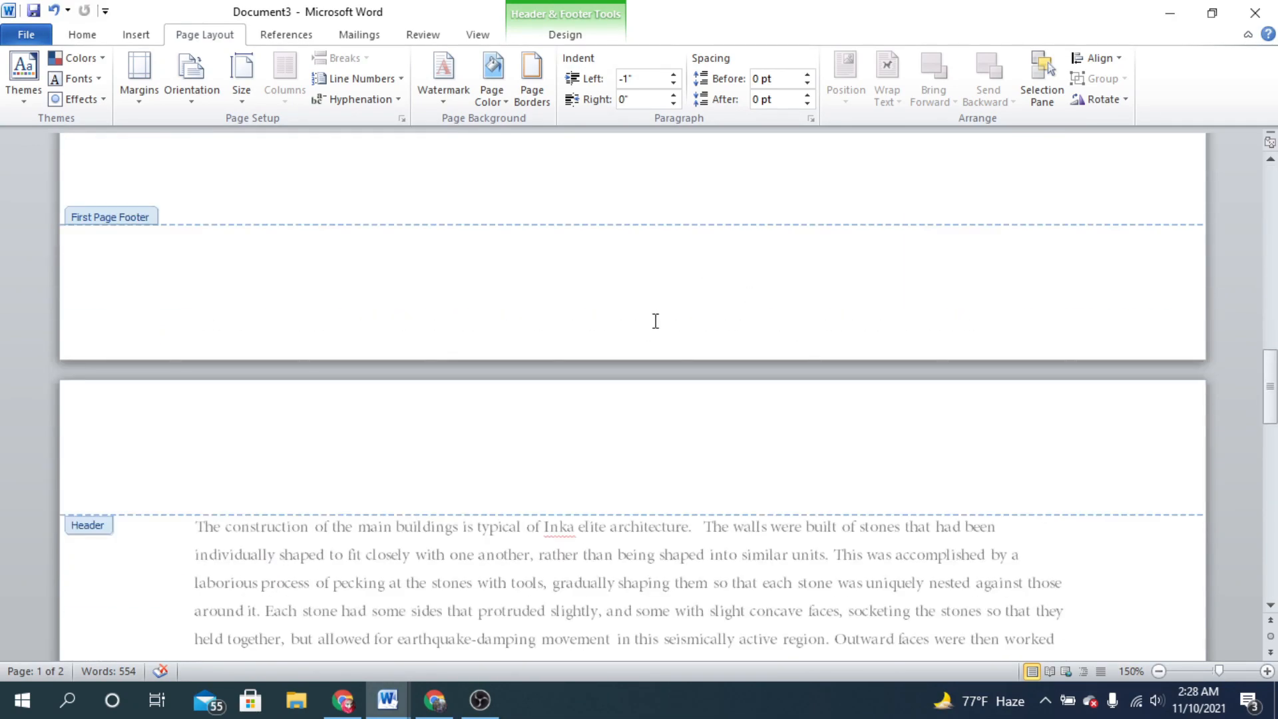
{"action": "scroll", "coordinate": [656, 321], "scroll_direction": "up", "scroll_amount": 17}
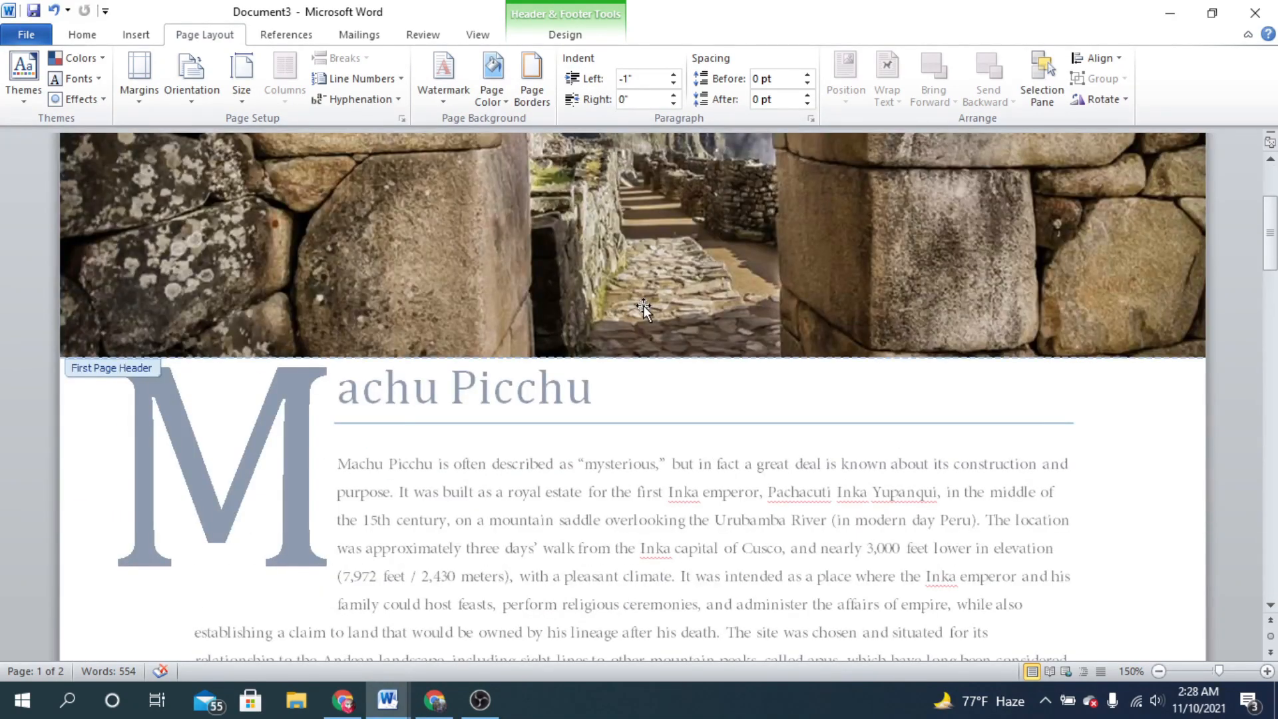
{"action": "scroll", "coordinate": [643, 305], "scroll_direction": "up", "scroll_amount": 3}
{"action": "left_click", "coordinate": [594, 237]}
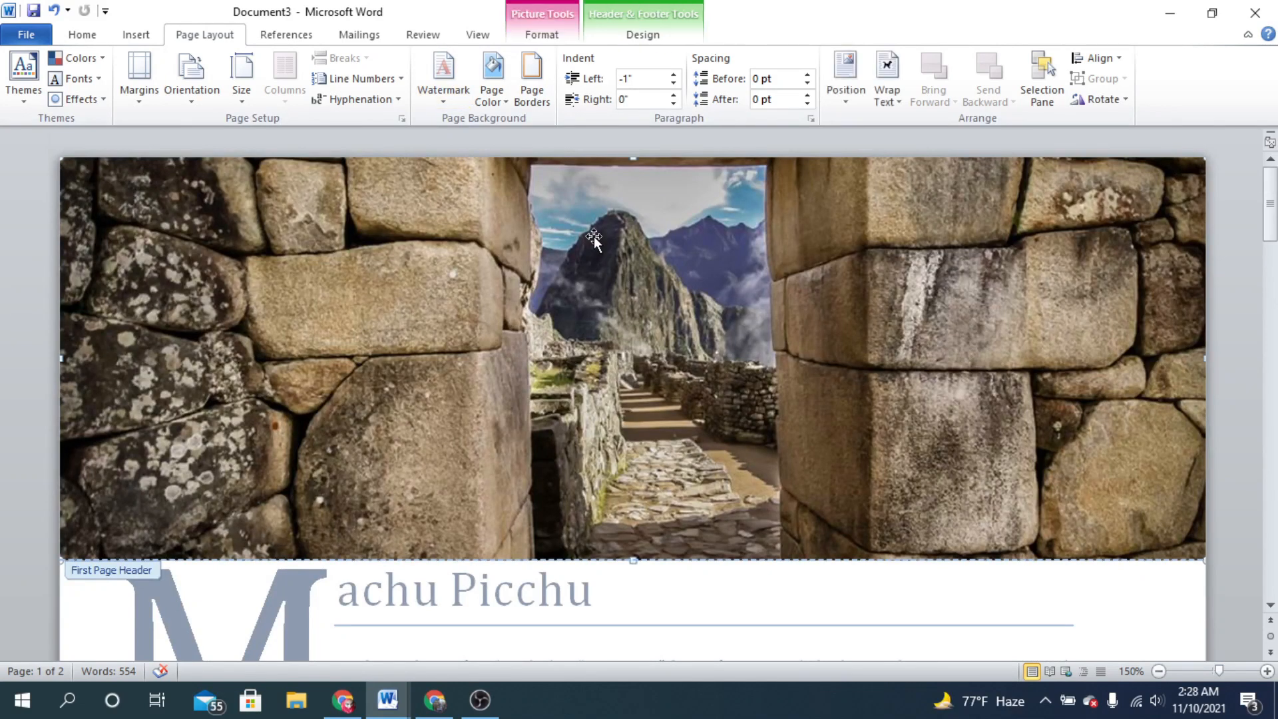
{"action": "double_click", "coordinate": [594, 237]}
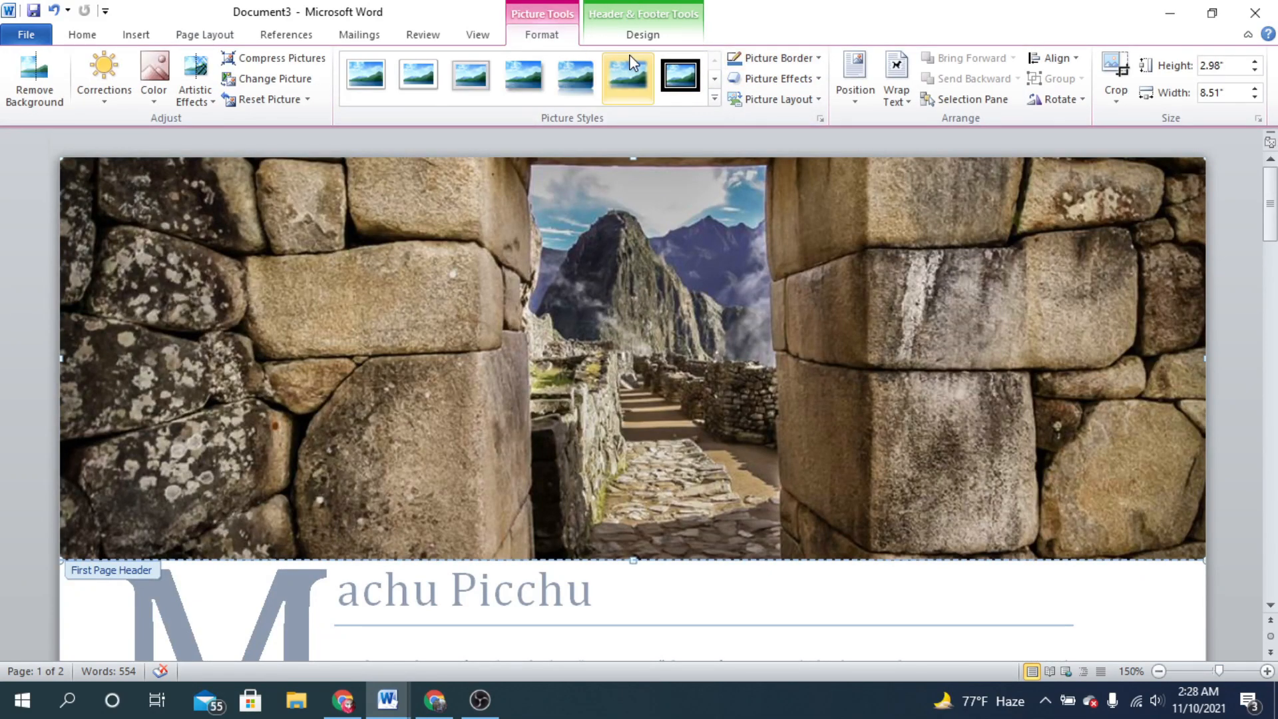
{"action": "left_click", "coordinate": [638, 35]}
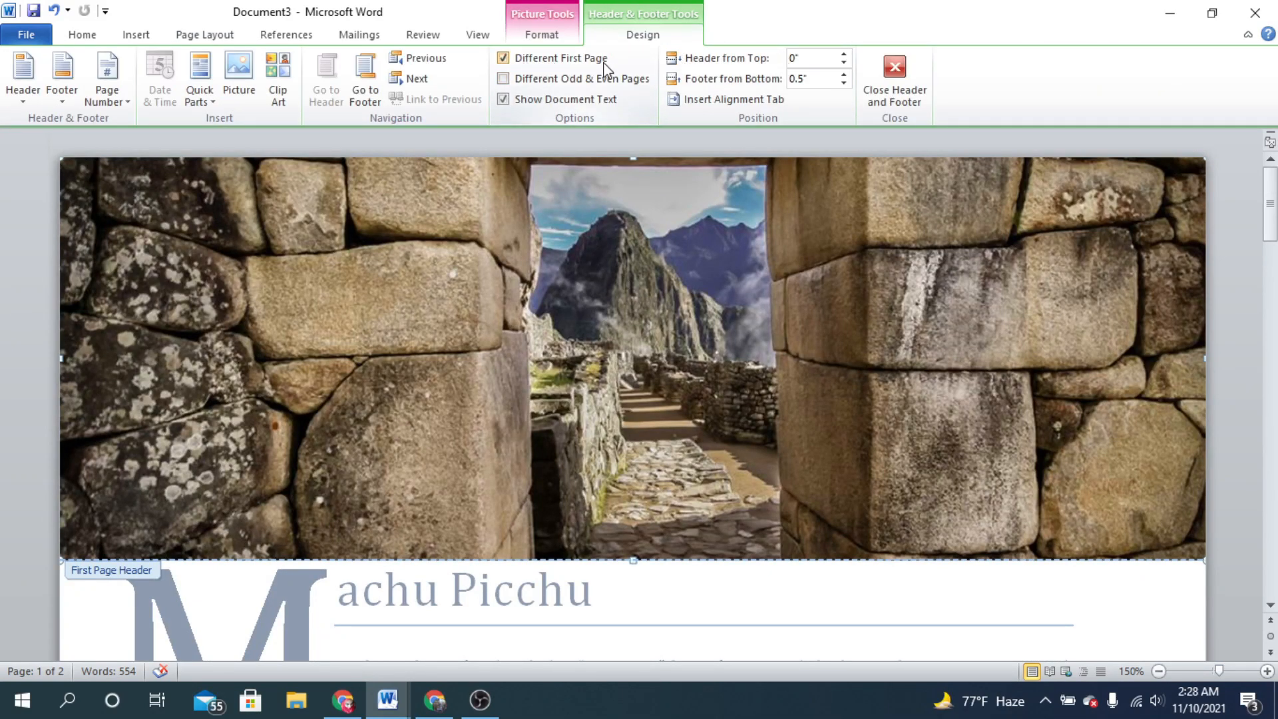
- Format the "Population and Social Dynamics" line below the construction paragraph as bold, italic, size 20
{"action": "scroll", "coordinate": [633, 399], "scroll_direction": "down", "scroll_amount": 5}
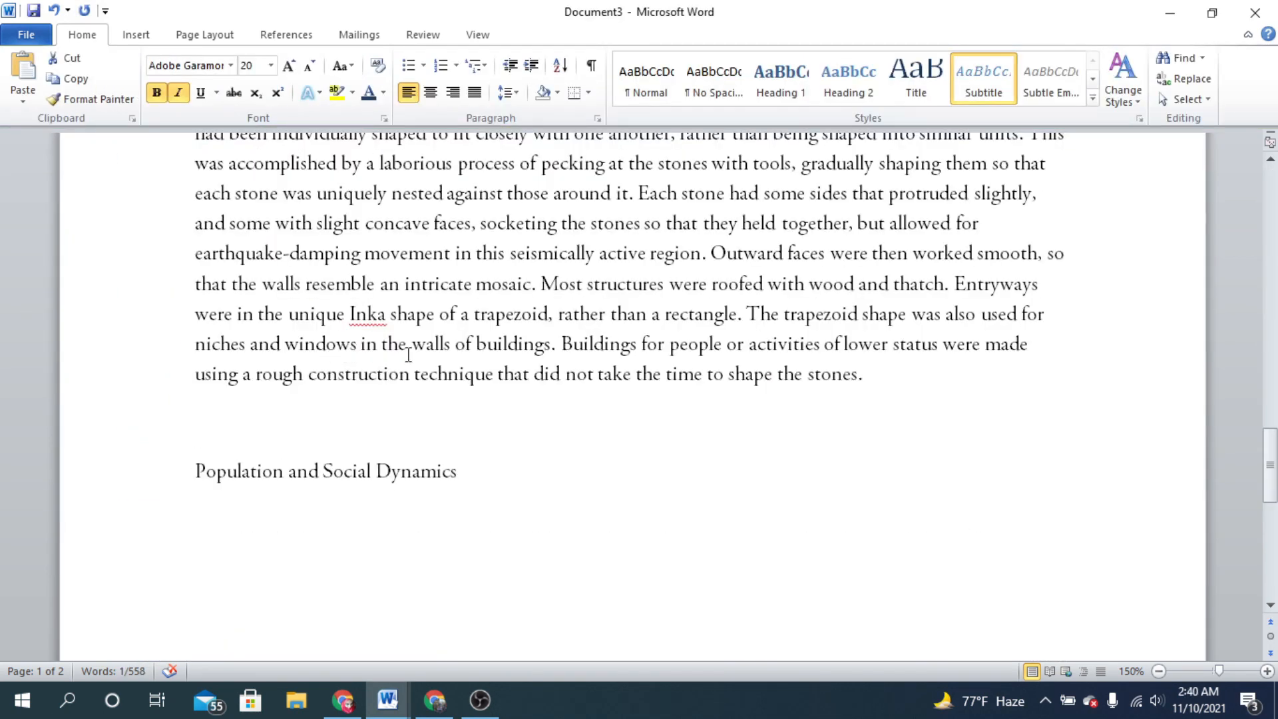
{"action": "left_click_drag", "start_coordinate": [464, 475], "coordinate": [182, 468]}
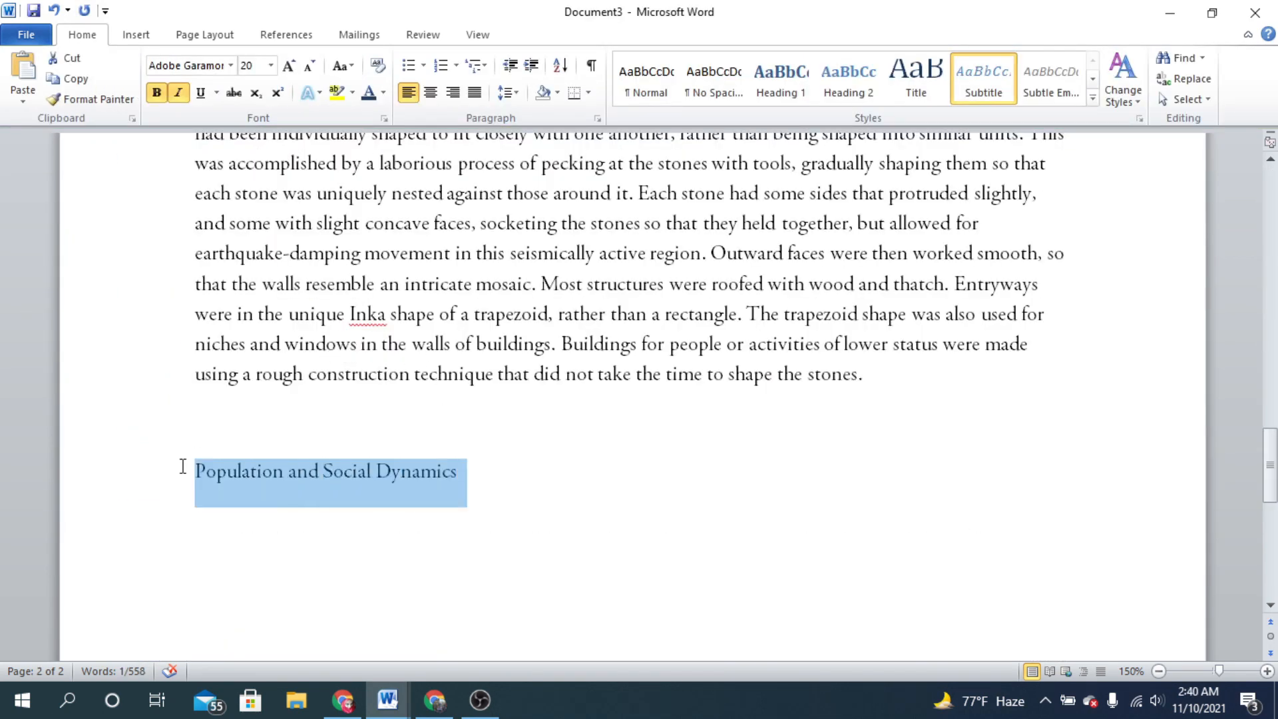
{"action": "left_click", "coordinate": [156, 95]}
{"action": "left_click", "coordinate": [180, 95]}
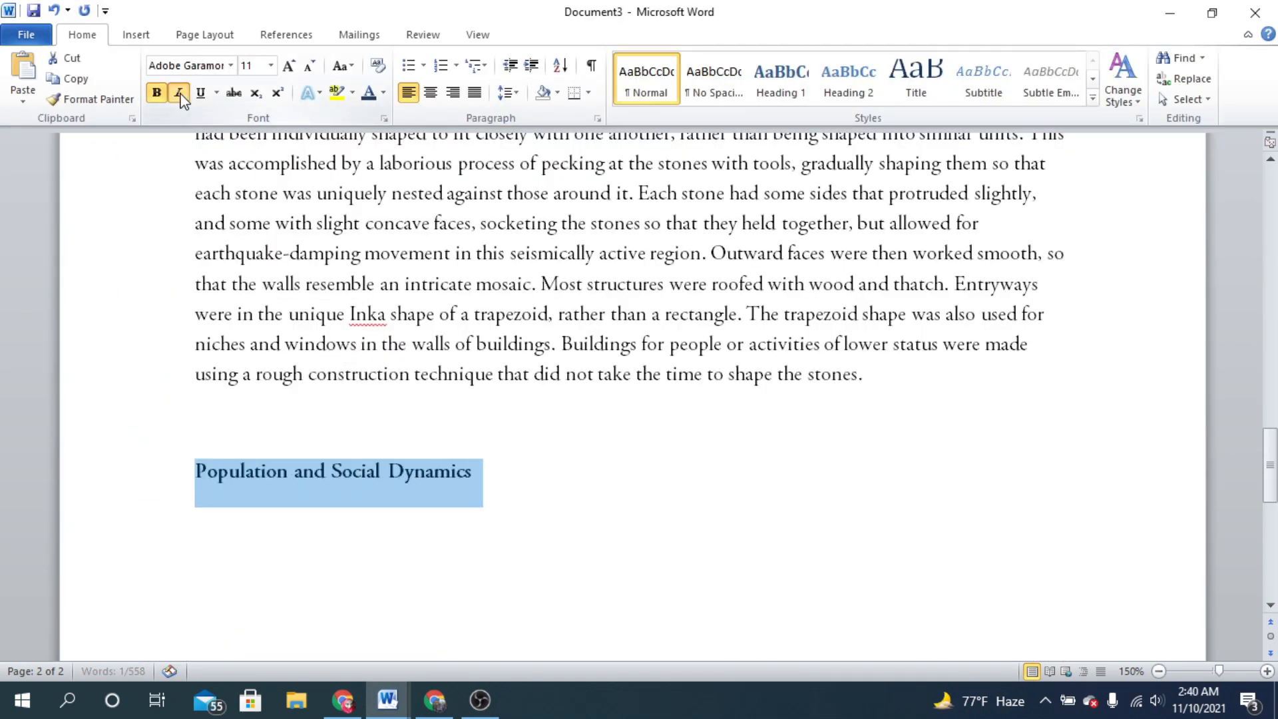
{"action": "left_click", "coordinate": [270, 65]}
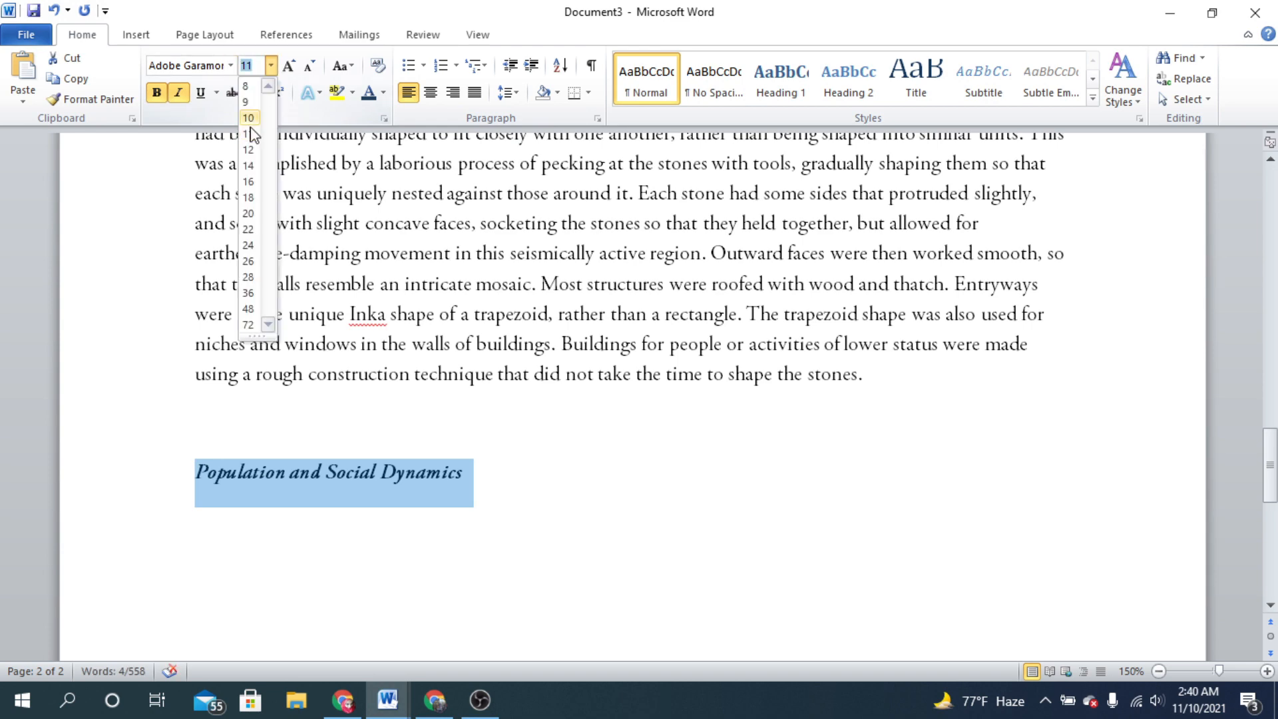
{"action": "left_click", "coordinate": [248, 213]}
- Paste the copied paragraph beginning "The emperor and his retinue" as text only on a new line below the "Population and Social Dynamics" heading
{"action": "scroll", "coordinate": [534, 357], "scroll_direction": "up", "scroll_amount": 10}
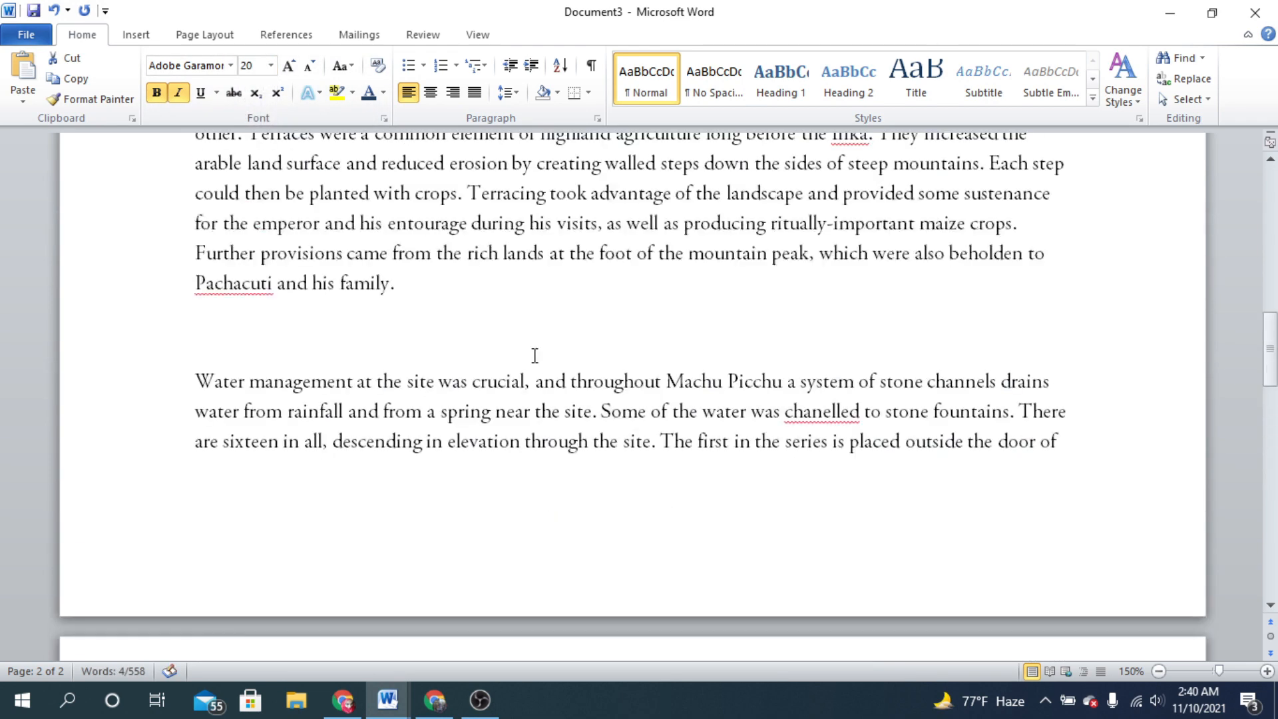
{"action": "left_click", "coordinate": [317, 444]}
{"action": "scroll", "coordinate": [388, 433], "scroll_direction": "down", "scroll_amount": 15}
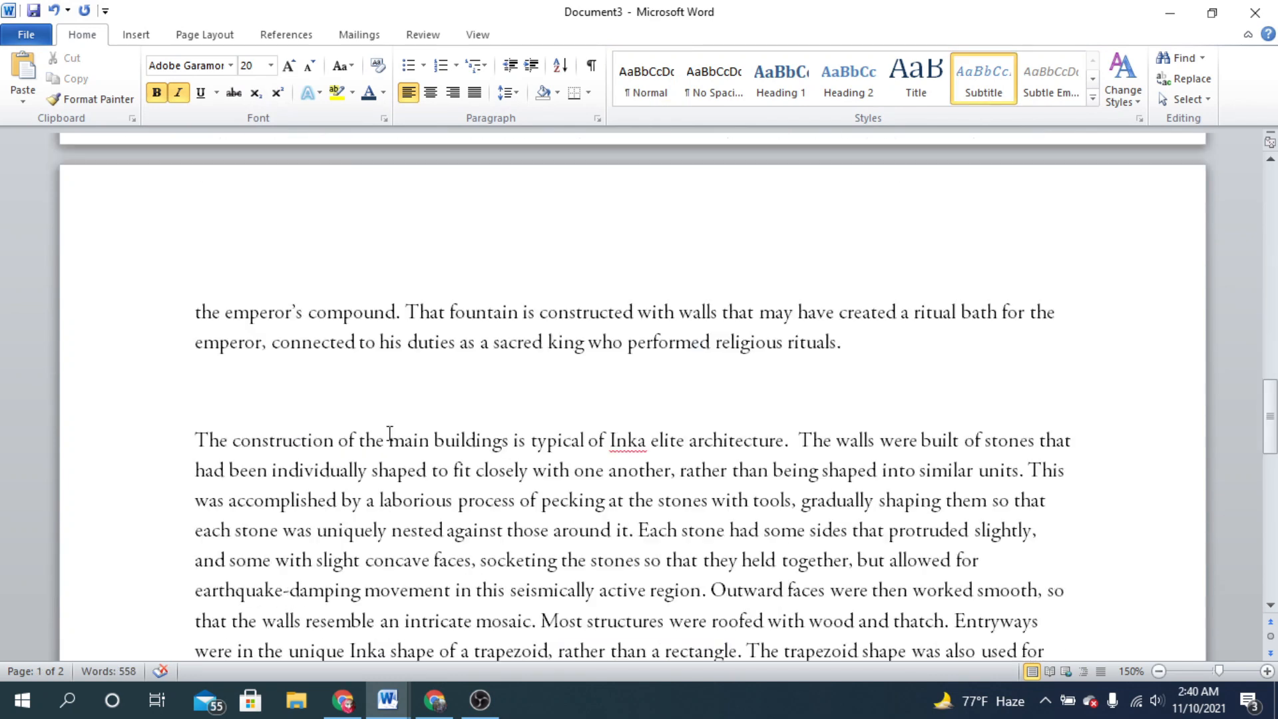
{"action": "left_click", "coordinate": [683, 420]}
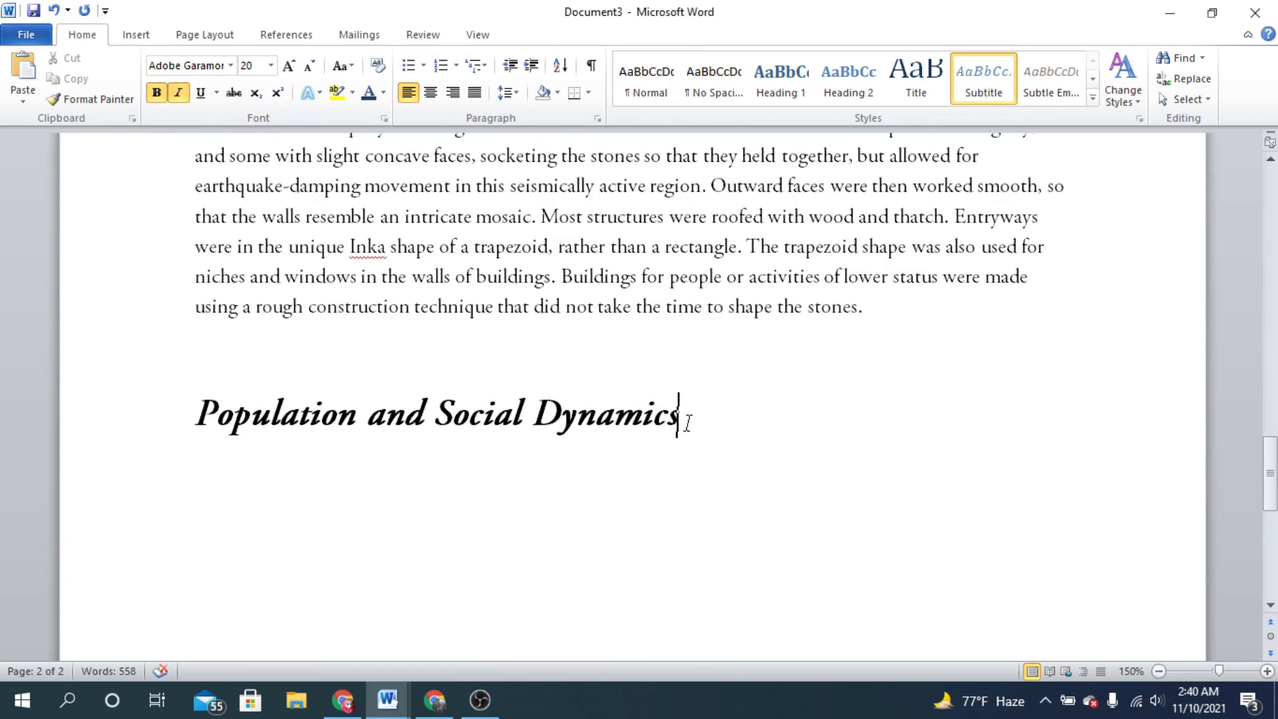
{"action": "key", "text": "Return"}
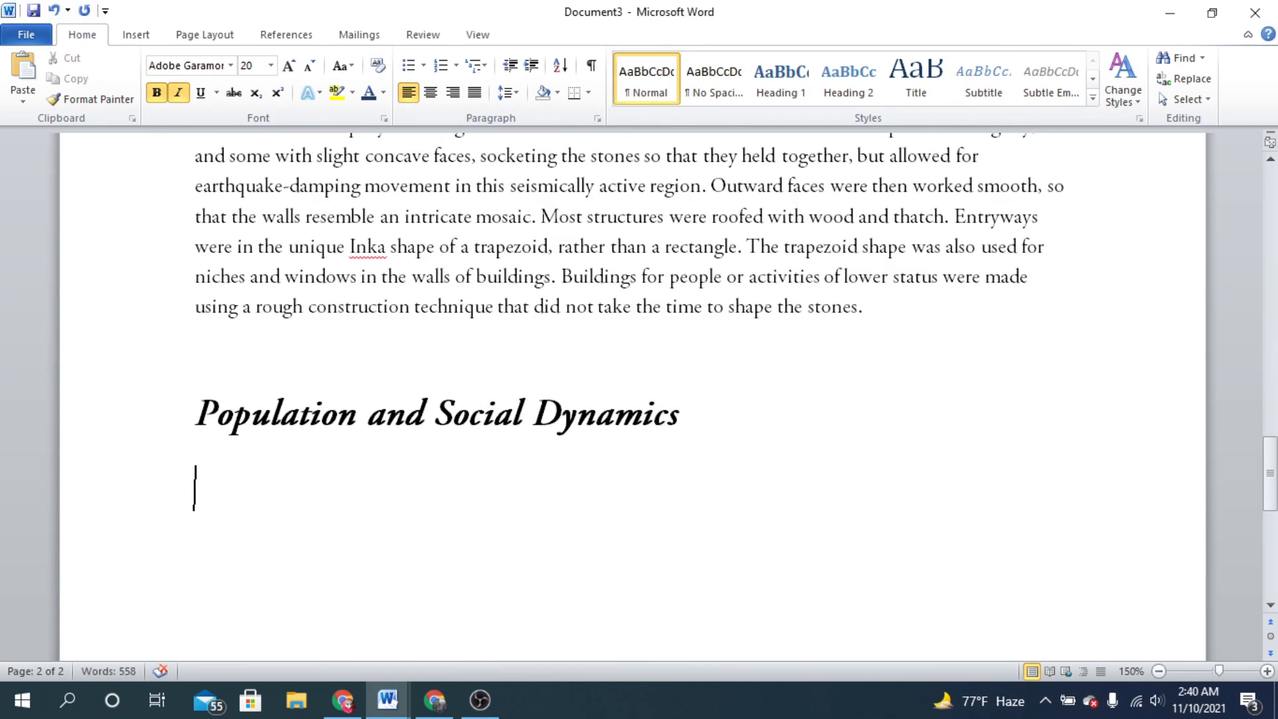
{"action": "key", "text": "alt+Tab"}
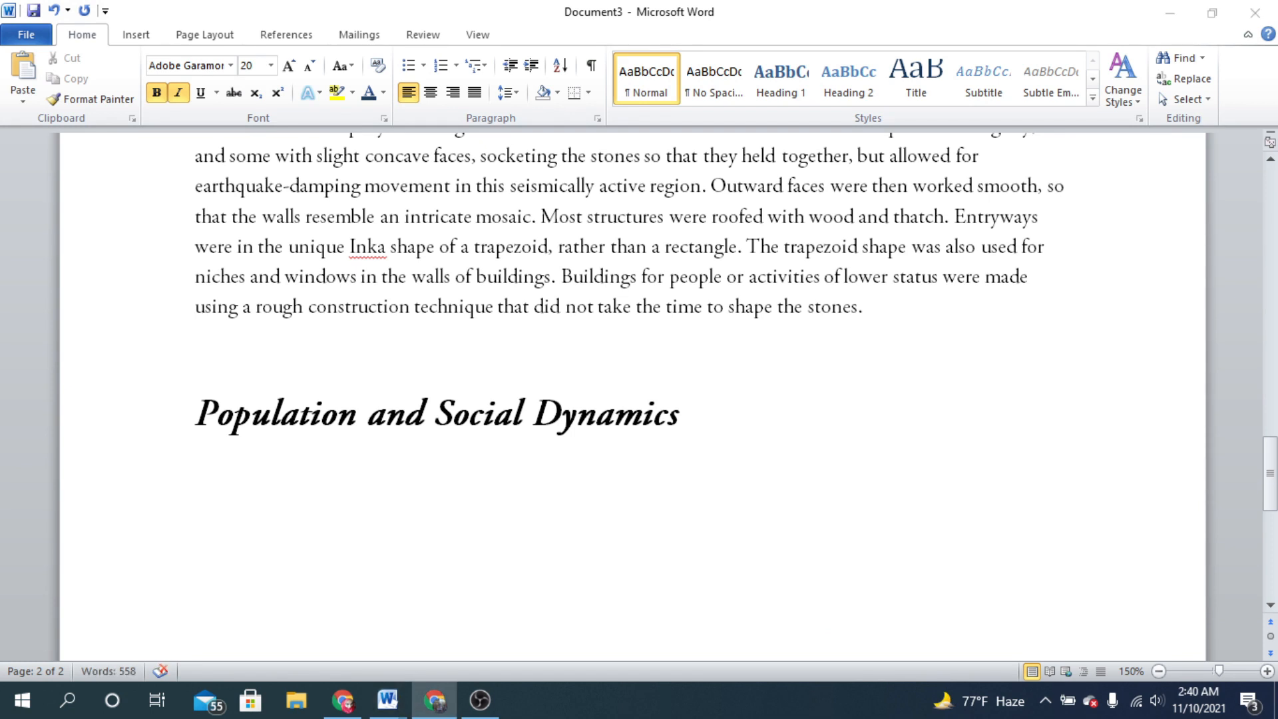
{"action": "left_click", "coordinate": [203, 484]}
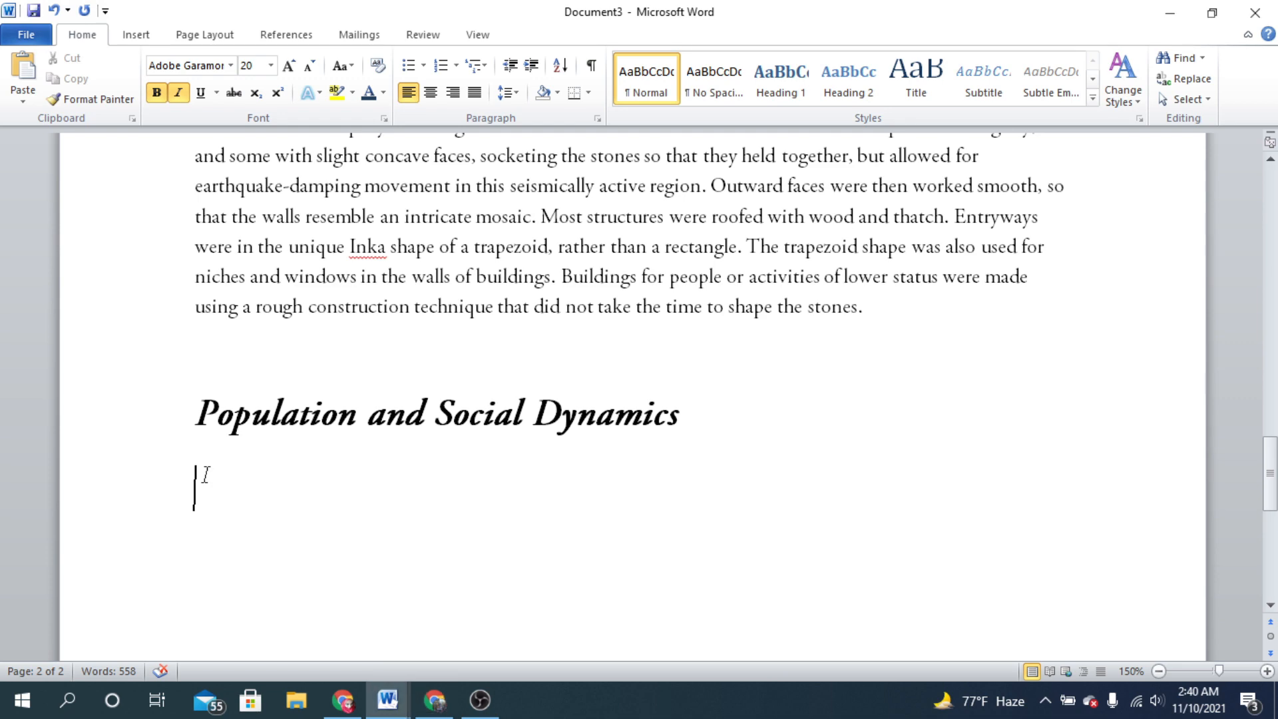
{"action": "right_click", "coordinate": [205, 485]}
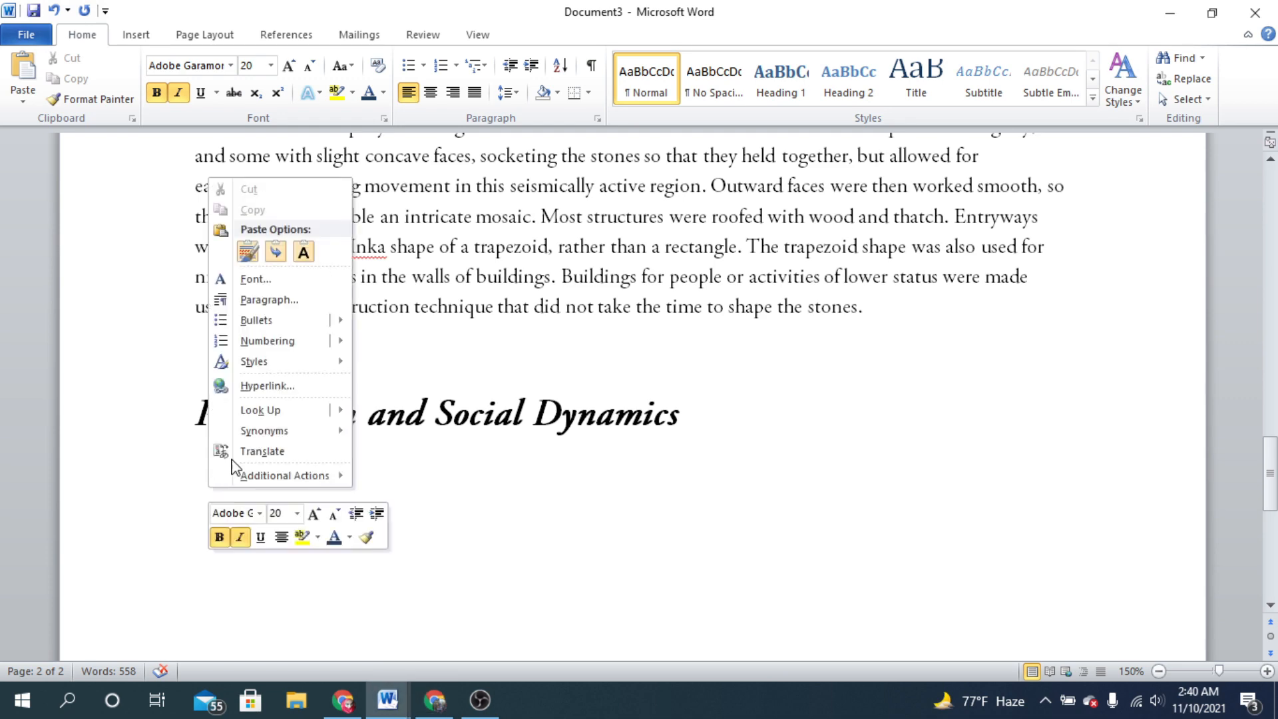
{"action": "left_click", "coordinate": [303, 251]}
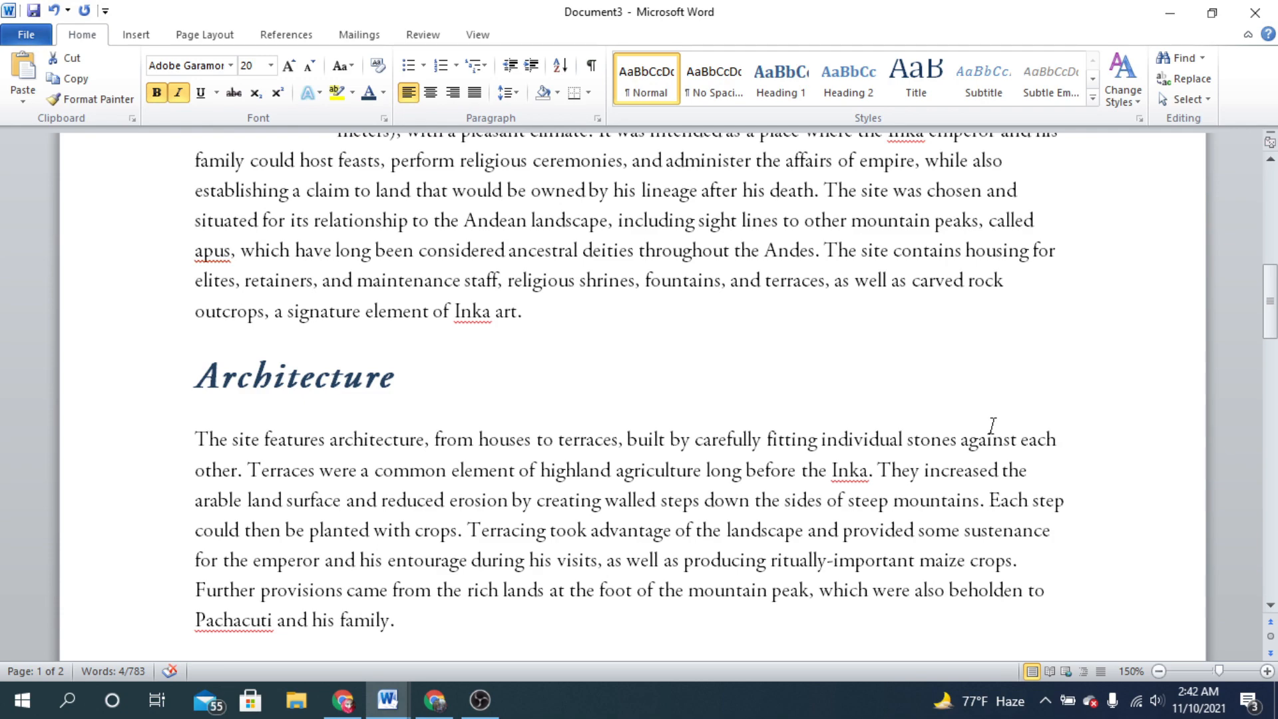
- Review the document from the "Population and Social Dynamics" section back up to the title and header picture
{"action": "scroll", "coordinate": [992, 425], "scroll_direction": "down", "scroll_amount": 15}
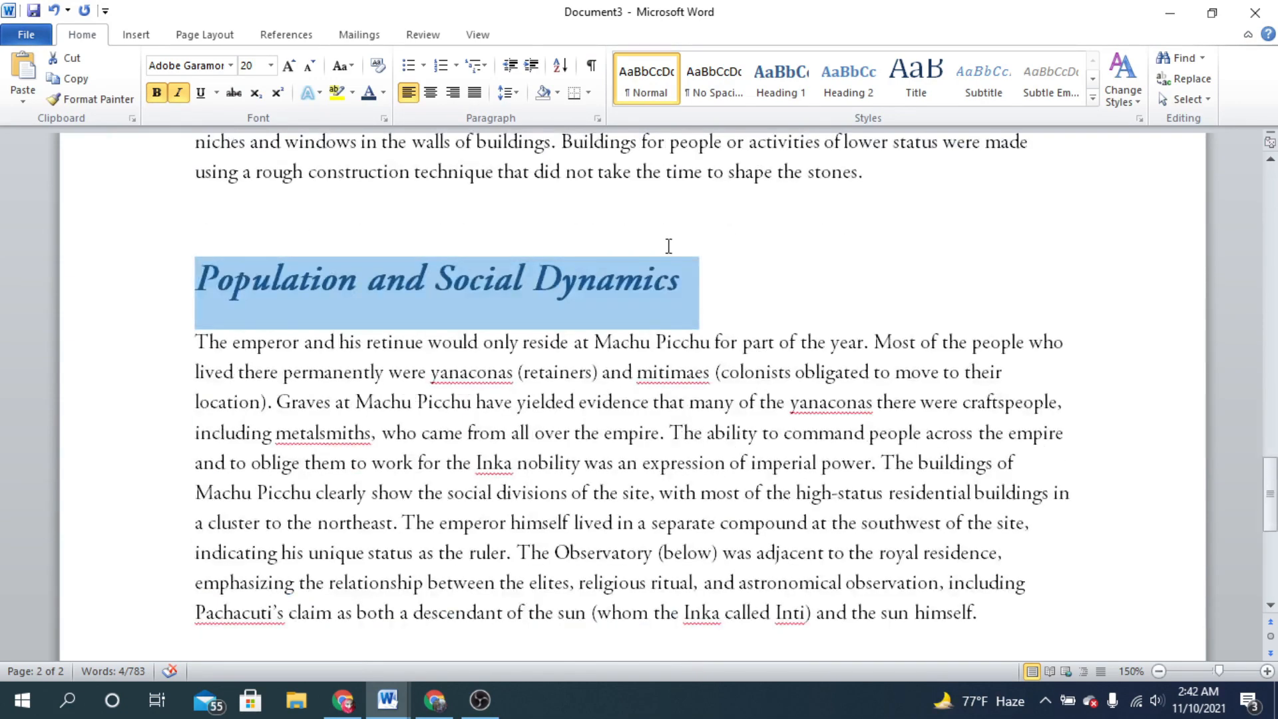
{"action": "scroll", "coordinate": [765, 429], "scroll_direction": "up", "scroll_amount": 15}
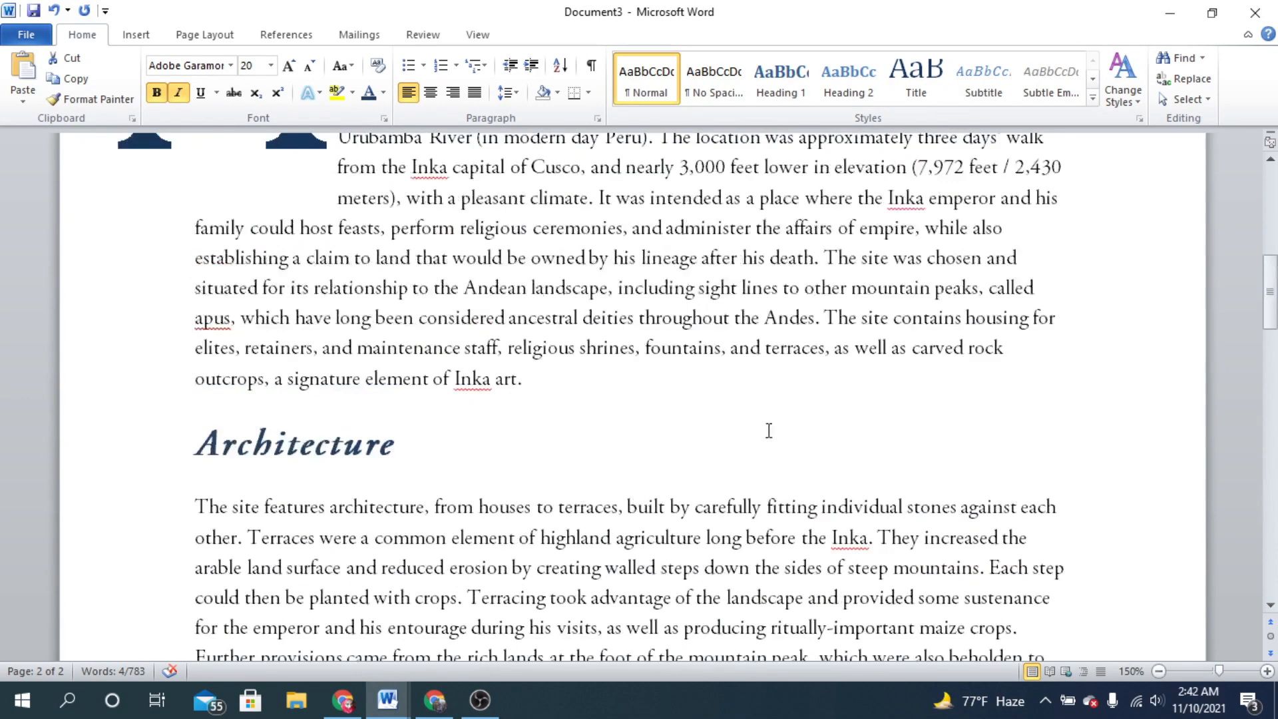
{"action": "scroll", "coordinate": [765, 429], "scroll_direction": "up", "scroll_amount": 5}
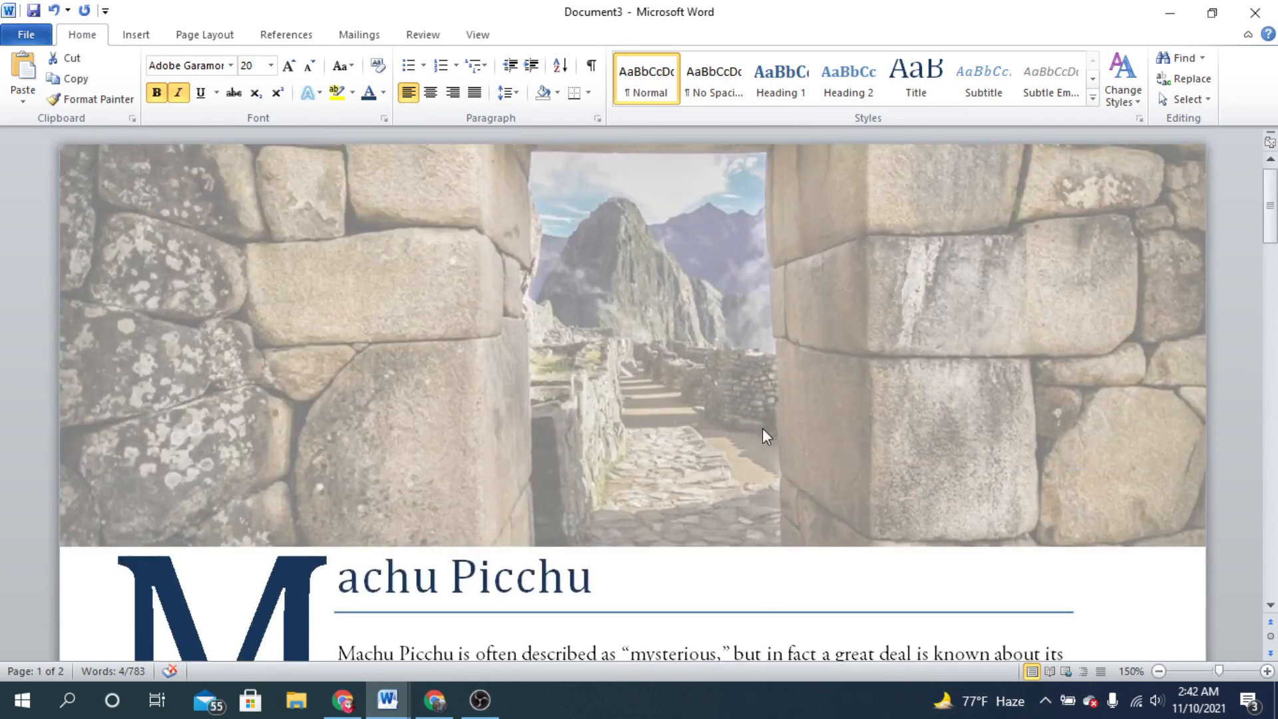
{"action": "scroll", "coordinate": [765, 429], "scroll_direction": "down", "scroll_amount": 1}
{"action": "left_click", "coordinate": [1229, 486]}
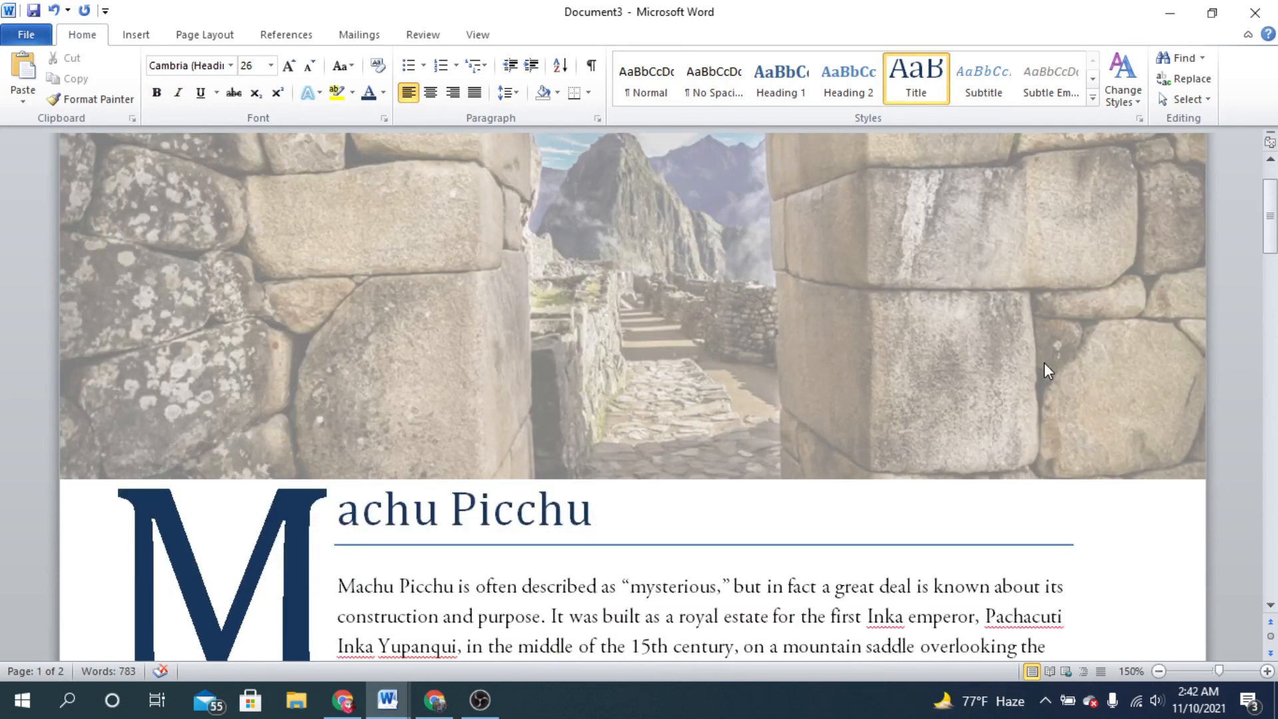